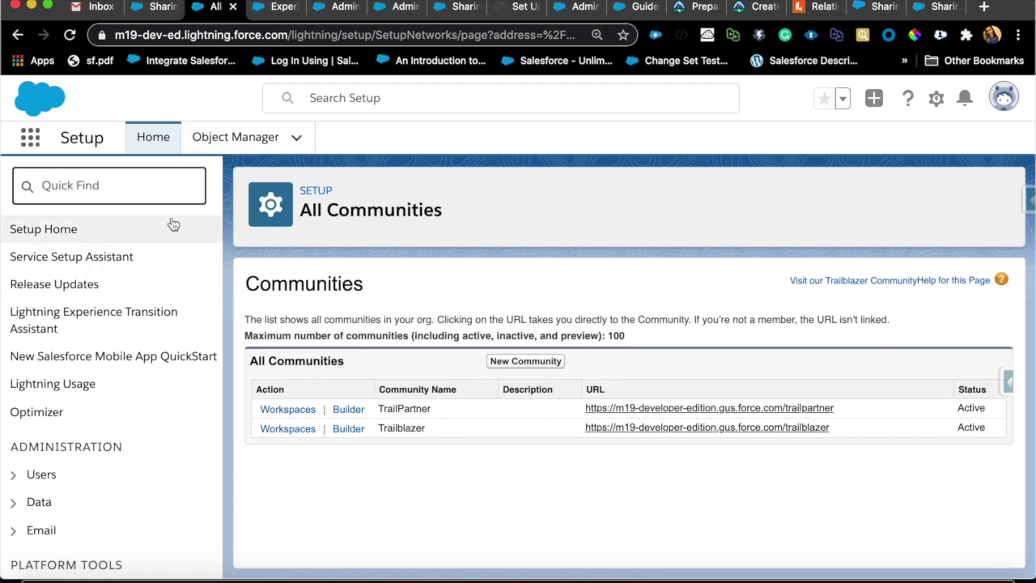
Step: Find the community settings, start a new community and open the Partner Central template's details
type("comm")
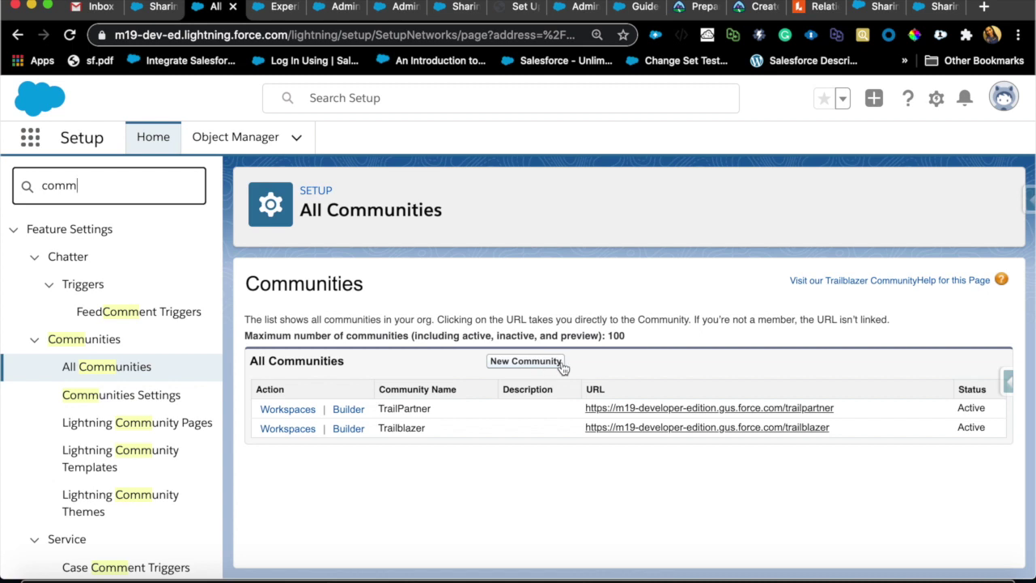
left_click(537, 369)
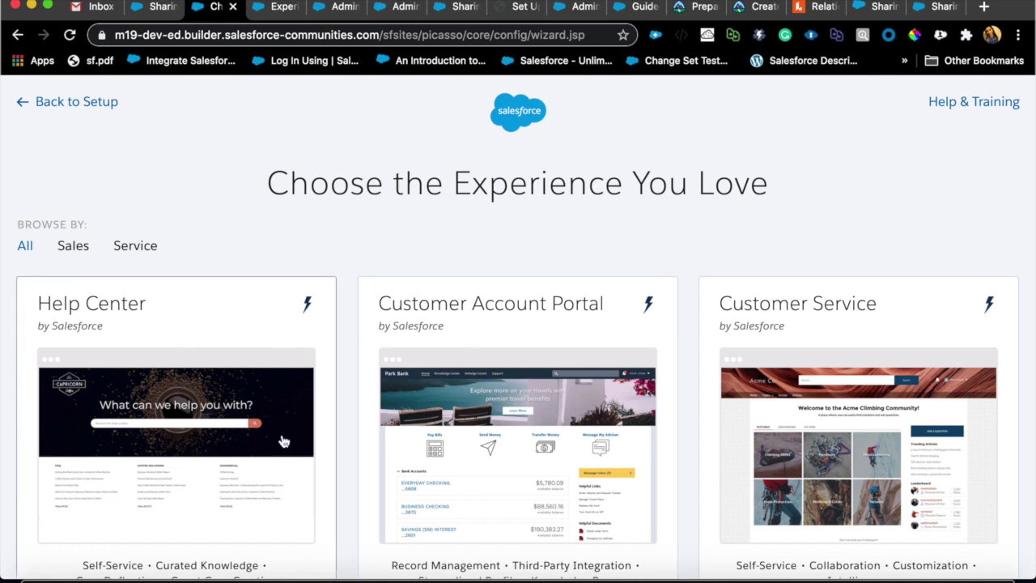
scroll(283, 441, "down", 5)
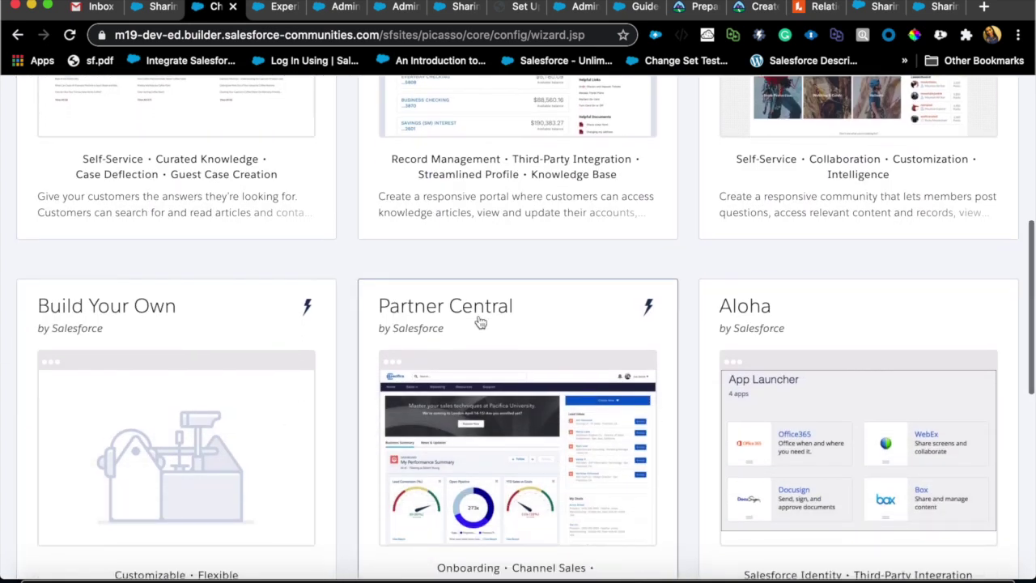
left_click(507, 321)
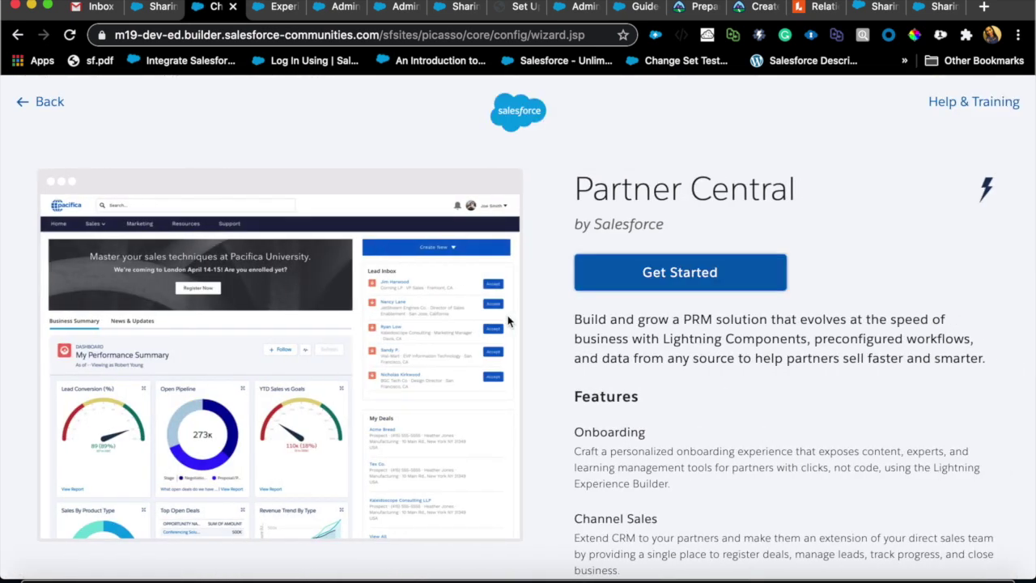
Step: Review the Partner Central template's features, view its name and URL page, and leave the wizard without creating a community
scroll(506, 321, "down", 1)
scroll(426, 300, "down", 2)
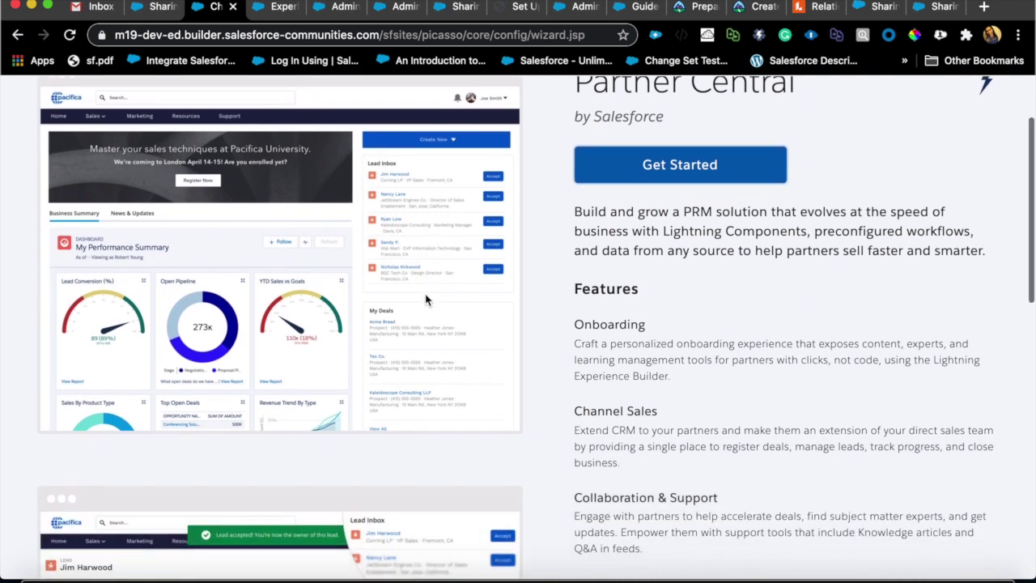
scroll(425, 300, "up", 2)
scroll(426, 299, "down", 3)
scroll(426, 300, "down", 1)
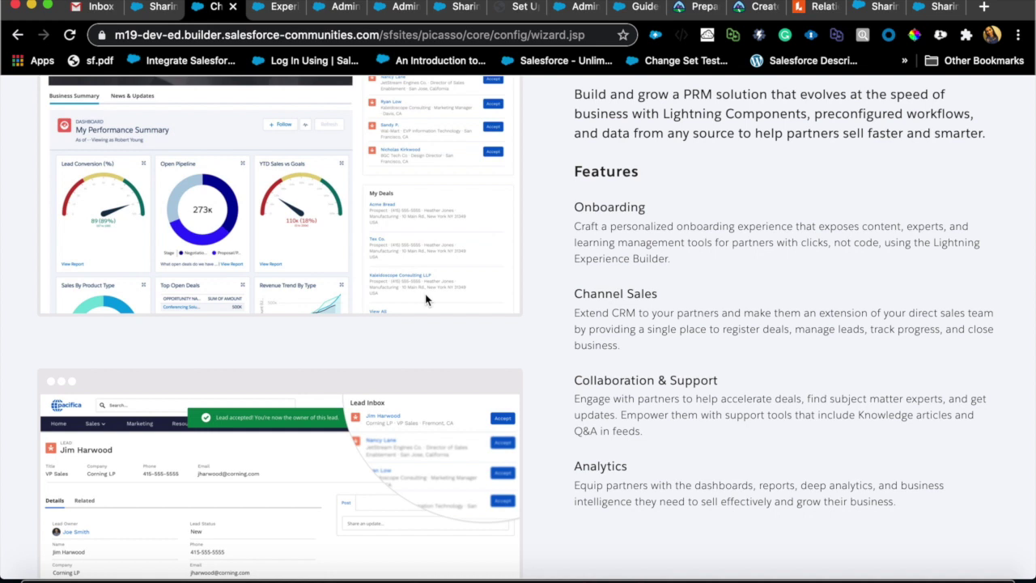
scroll(426, 300, "up", 5)
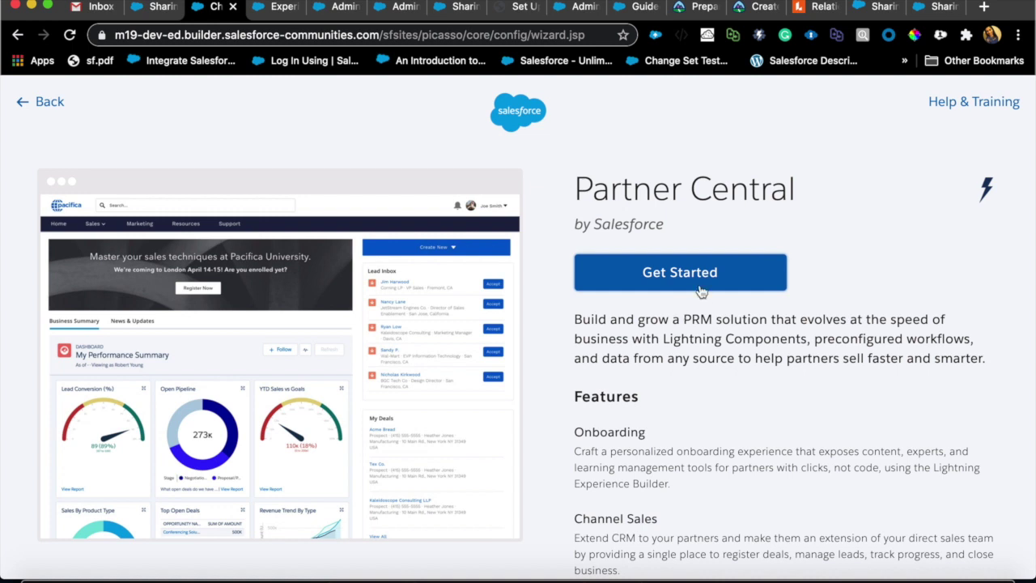
left_click(667, 272)
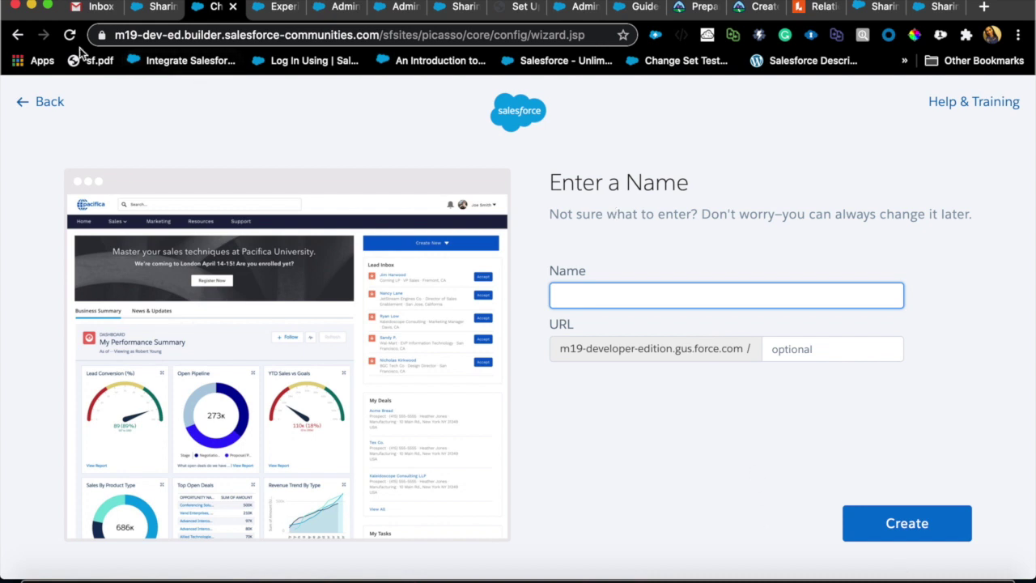
left_click(19, 36)
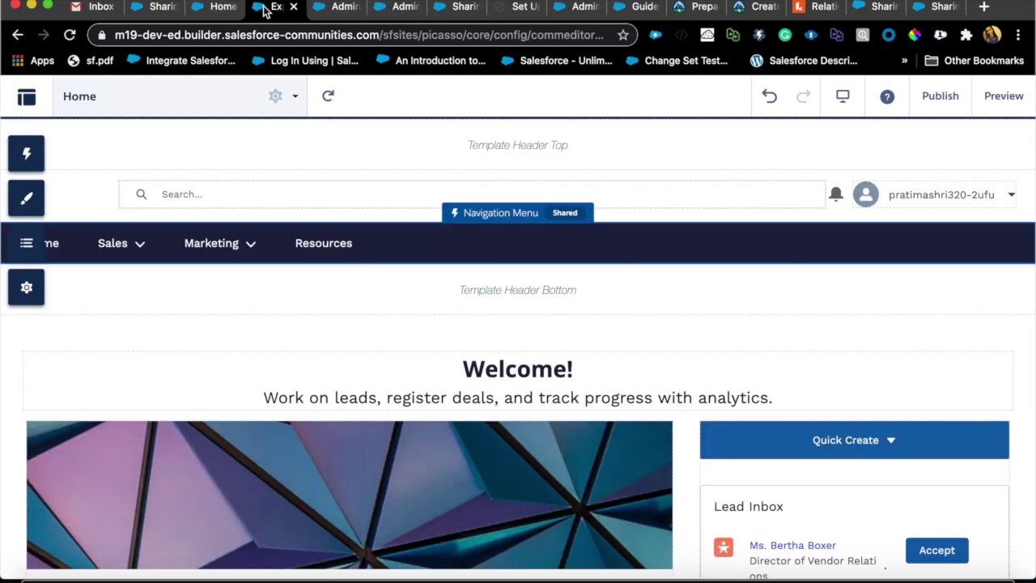
Step: Switch to the partner site in Experience Builder, preview its Home page down to Open Tasks, and return to the builder
left_click(267, 6)
scroll(334, 325, "down", 2)
scroll(335, 326, "up", 2)
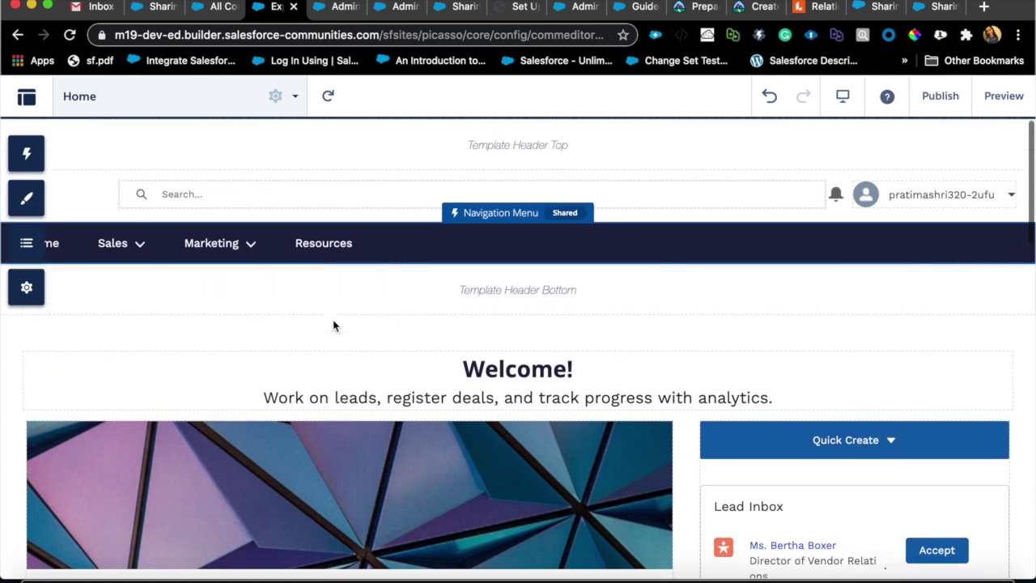
left_click(1002, 97)
scroll(537, 397, "down", 6)
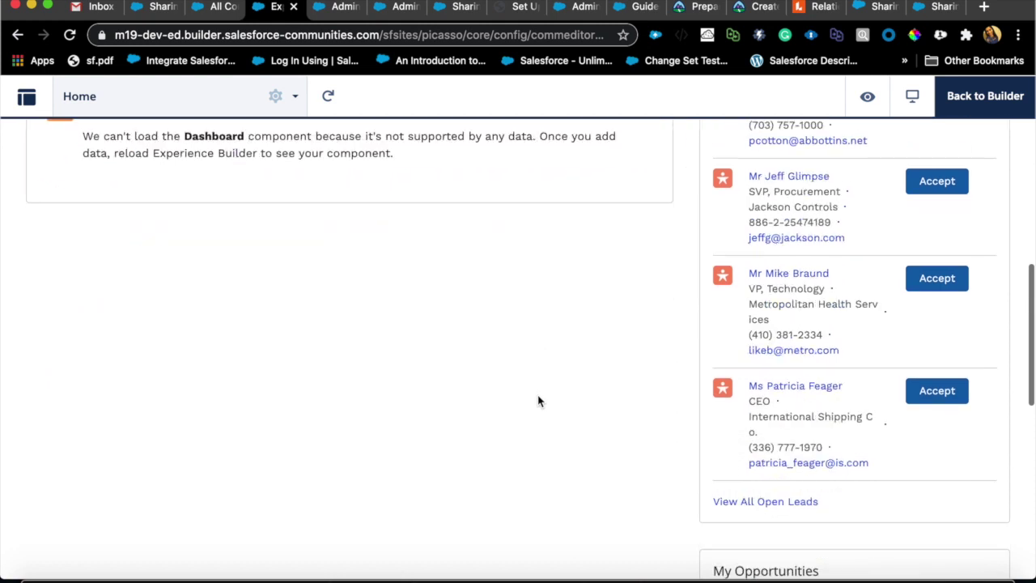
scroll(539, 401, "down", 5)
scroll(539, 400, "down", 2)
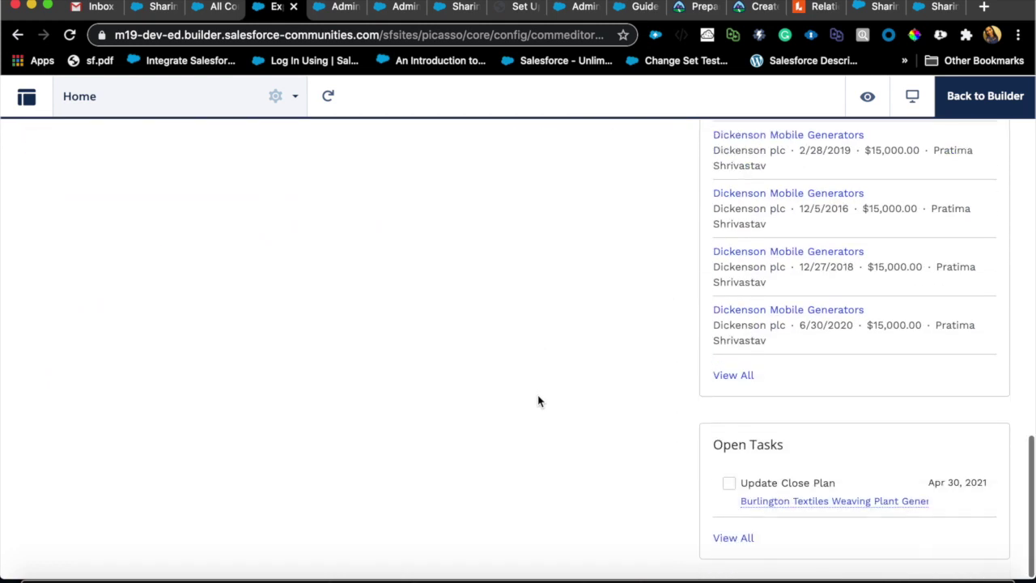
scroll(538, 400, "up", 13)
left_click(979, 97)
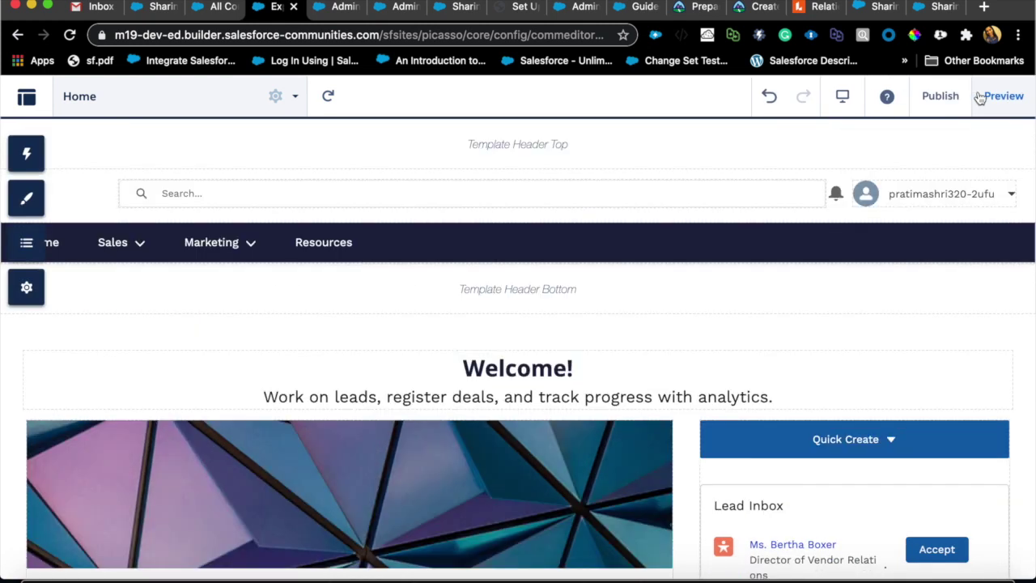
Step: Open the Welcome heading's rich content for editing and examine its text formatting and font options
scroll(494, 332, "down", 2)
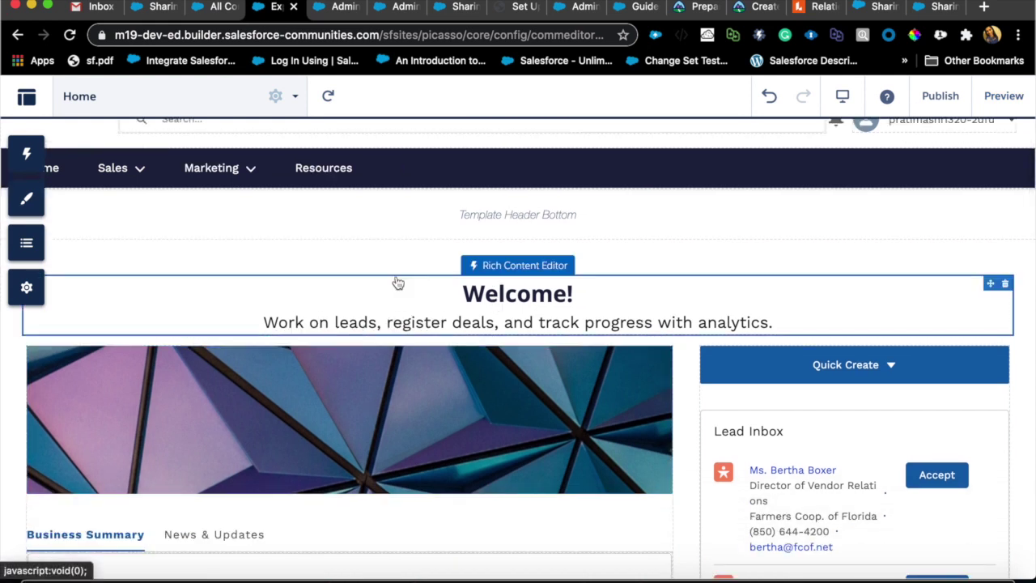
left_click(436, 285)
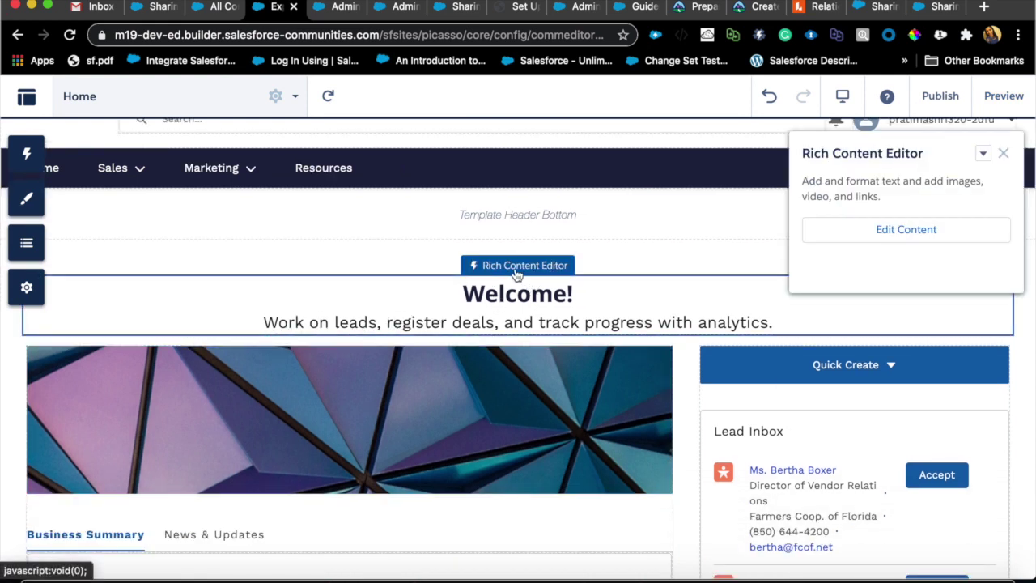
left_click(882, 231)
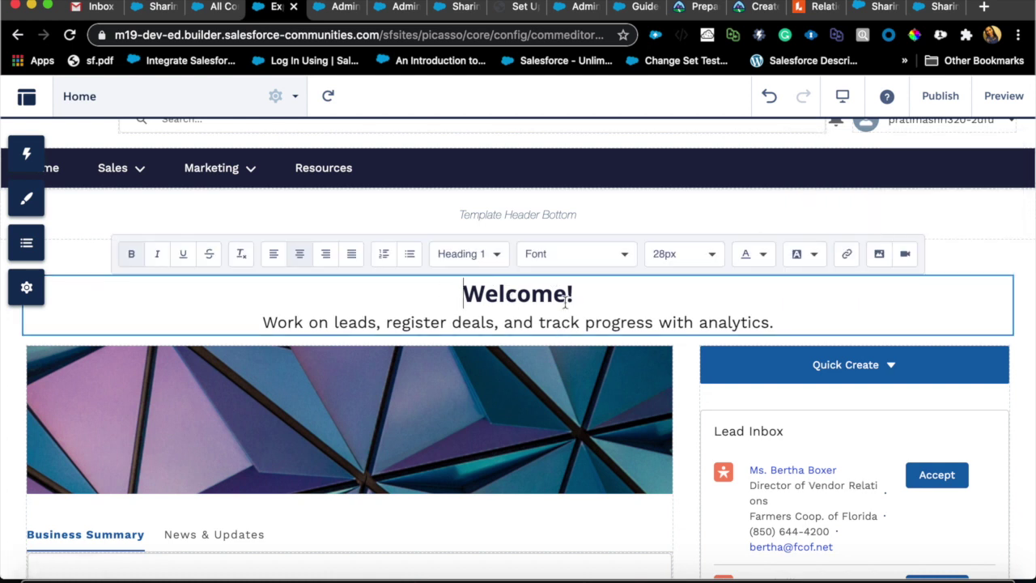
left_click(532, 296)
double_click(533, 296)
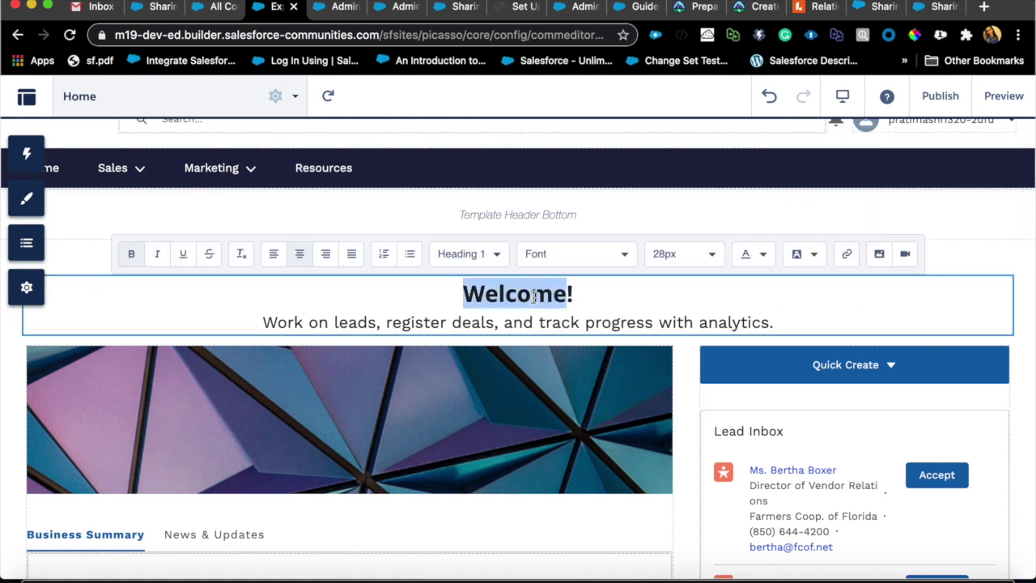
left_click(698, 257)
left_click(615, 256)
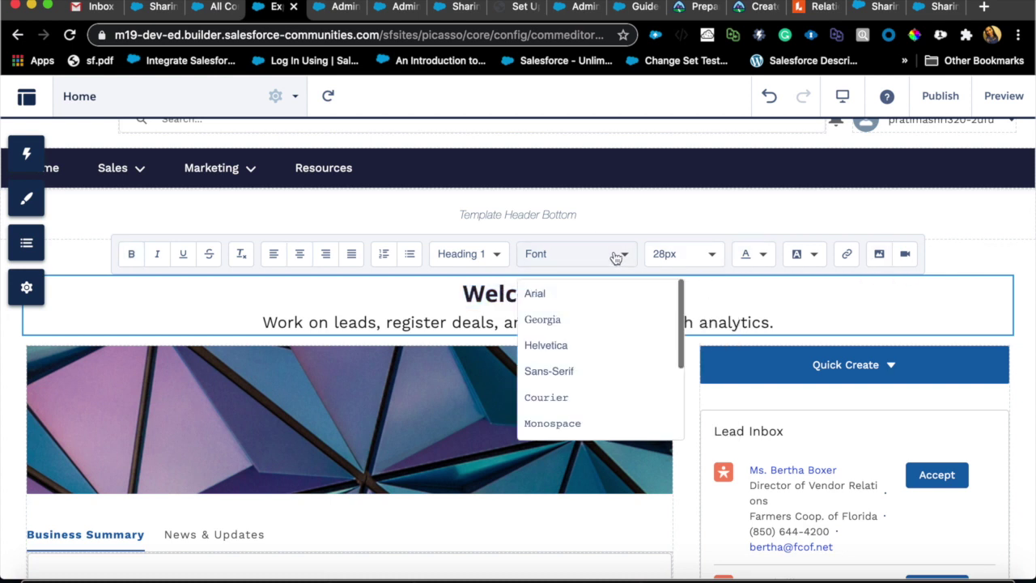
left_click(489, 288)
right_click(489, 288)
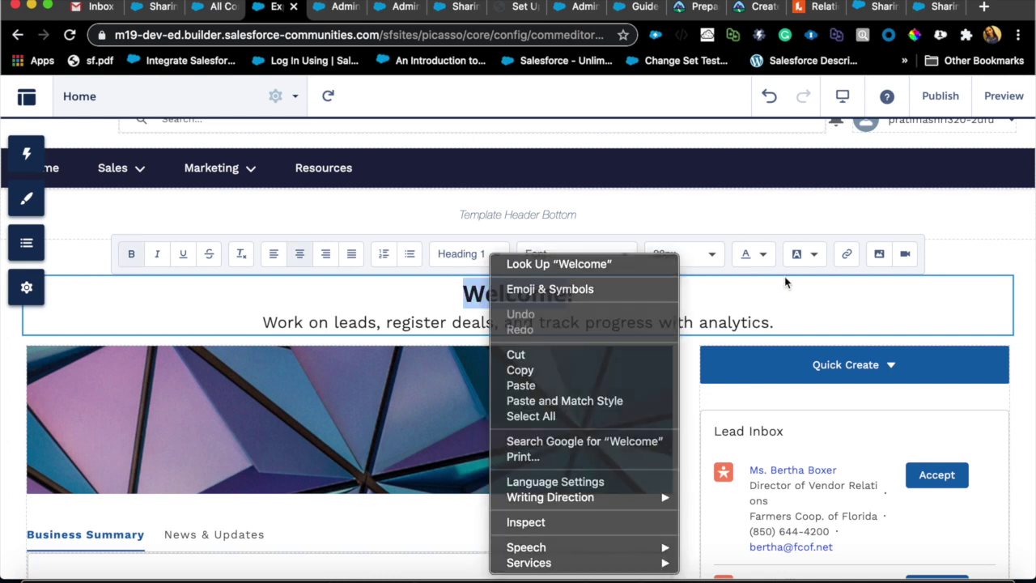
left_click(785, 276)
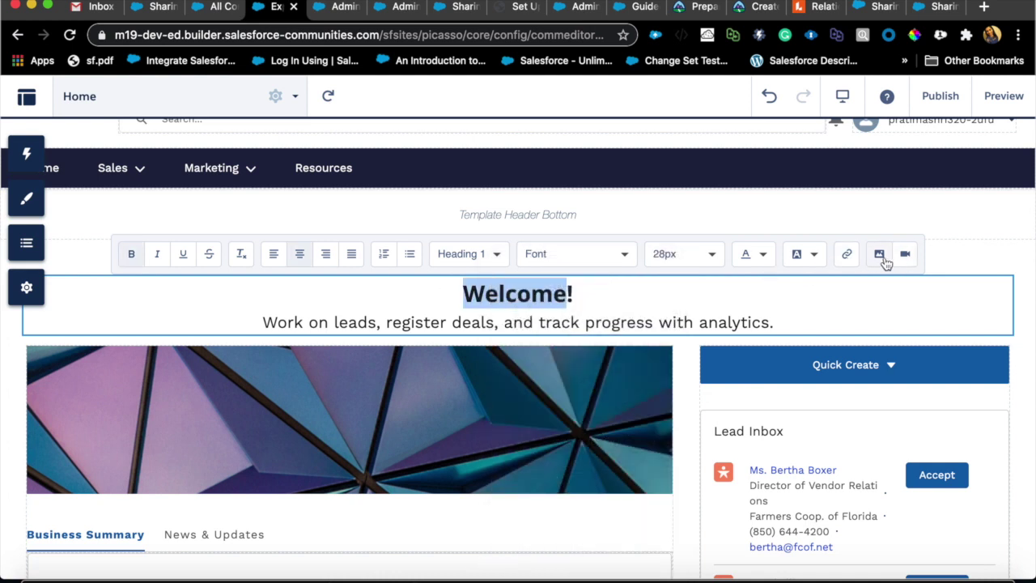
left_click(205, 298)
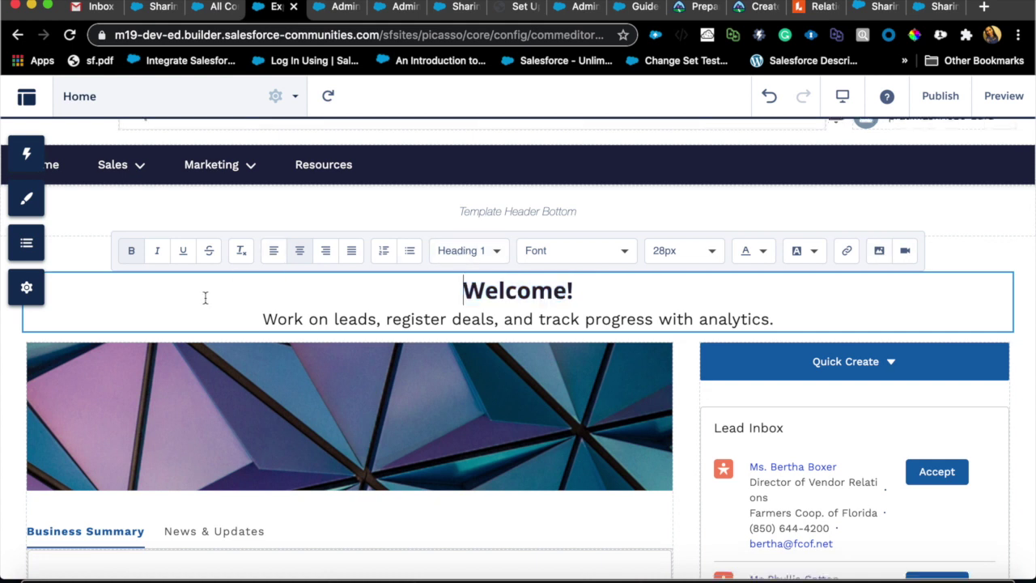
Step: Open the properties of the Rich Content Editor component that holds the Home page's header image
scroll(205, 298, "down", 5)
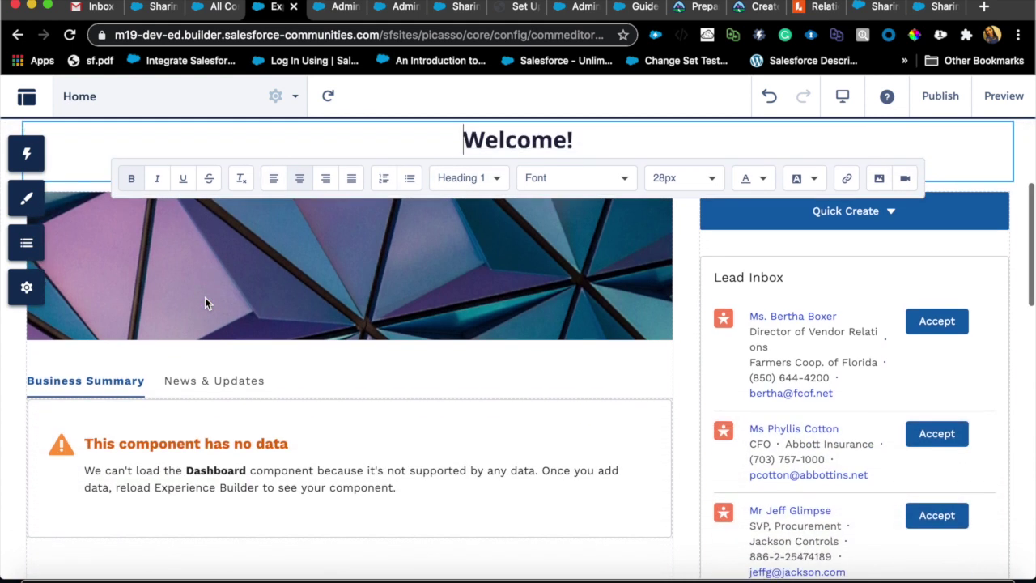
scroll(205, 299, "up", 3)
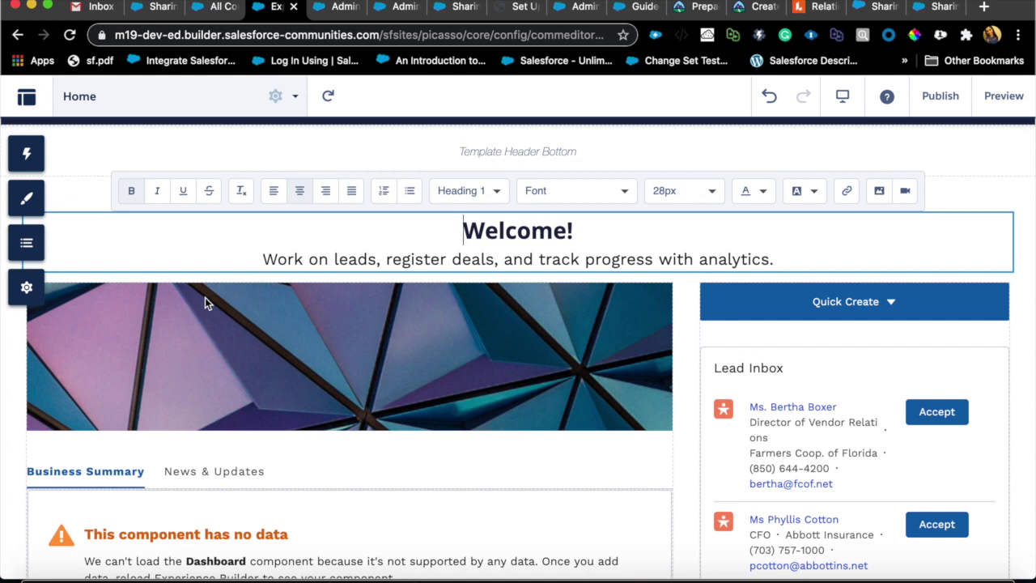
scroll(288, 333, "down", 2)
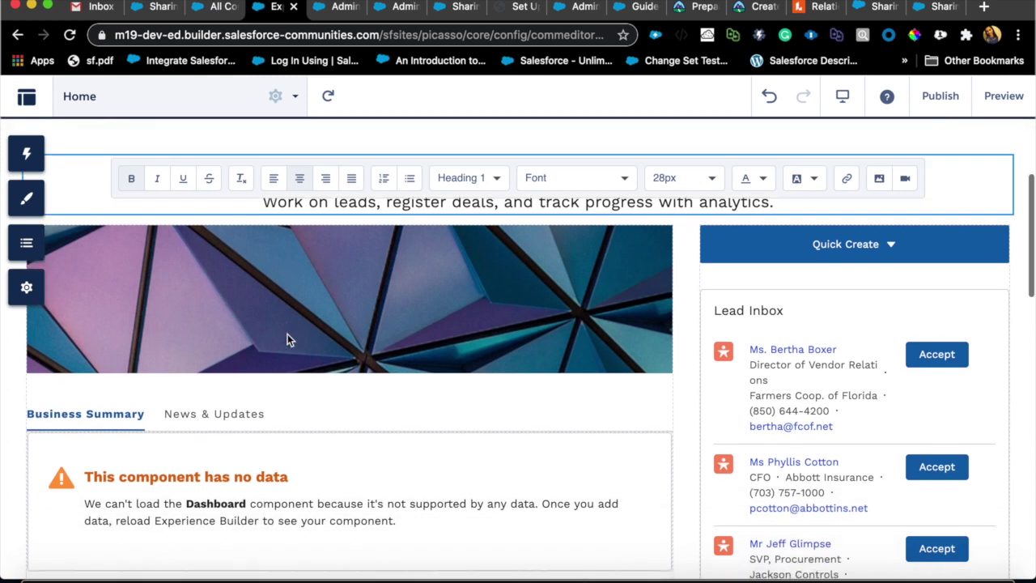
left_click(360, 299)
scroll(458, 294, "down", 3)
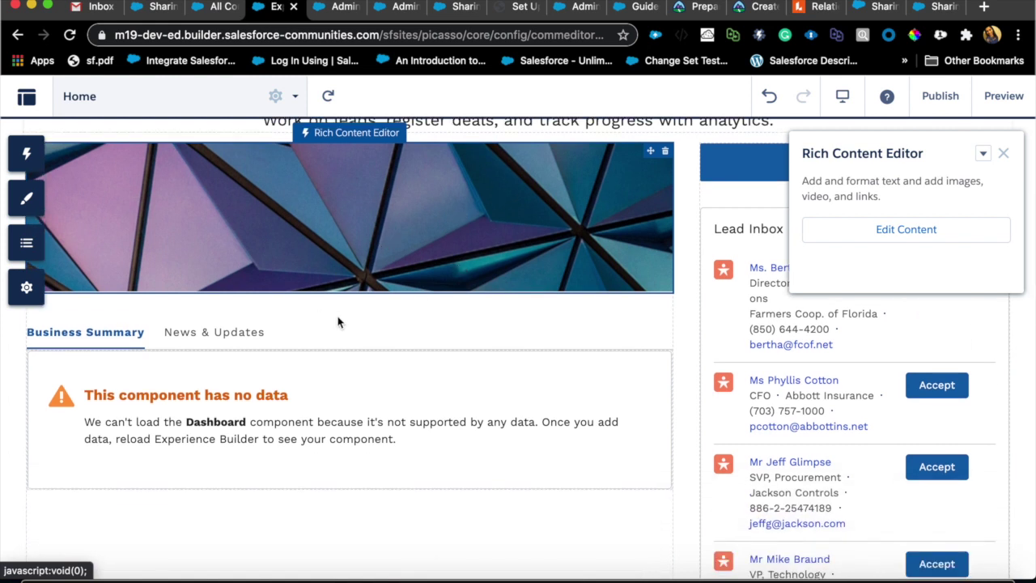
Step: Find the Rich Content Editor component by searching for "rich" and add it directly above the header image
left_click(28, 158)
left_click(118, 184)
type("rc")
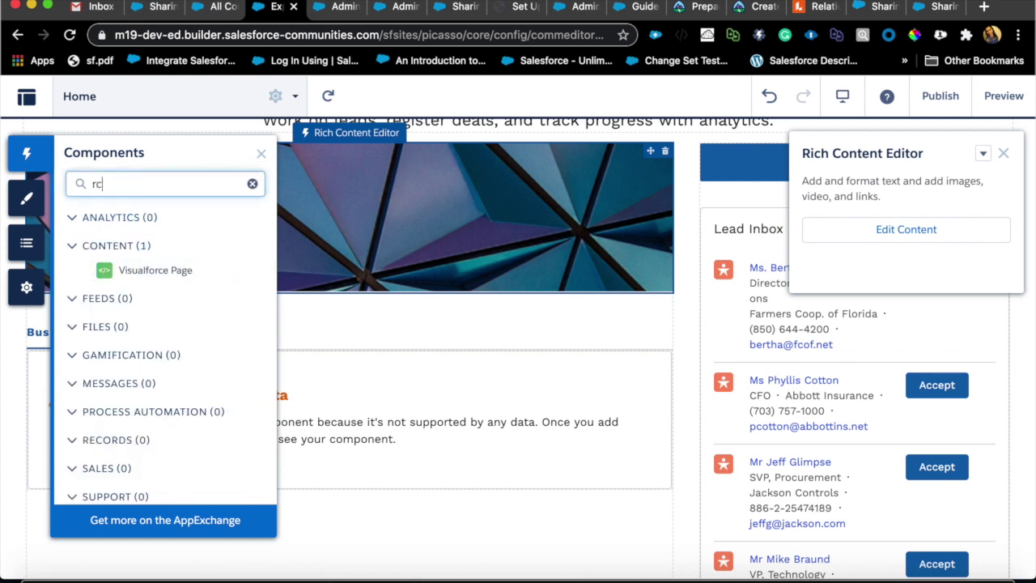
type("i")
key("BackSpace")
key("BackSpace")
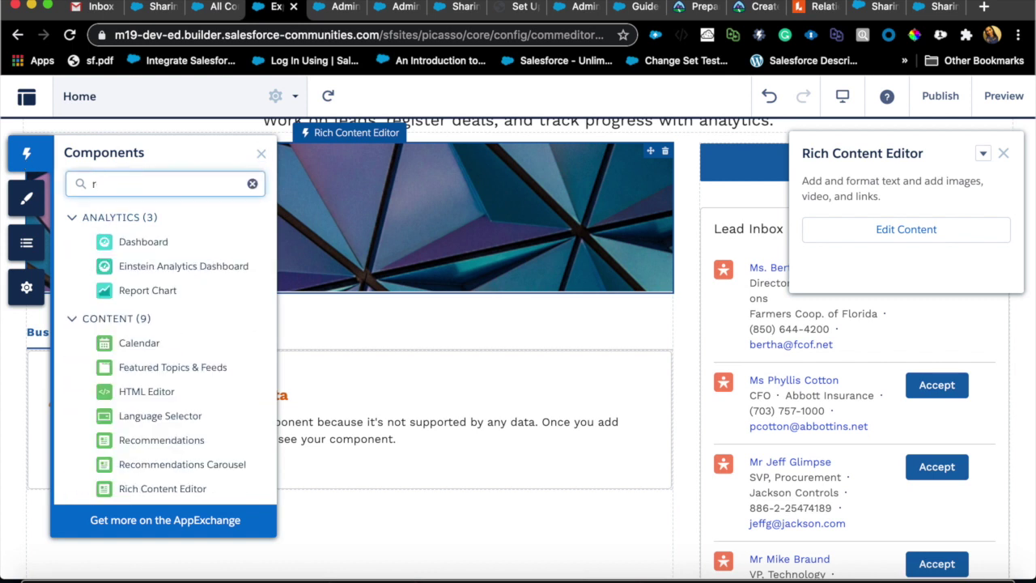
type("ich")
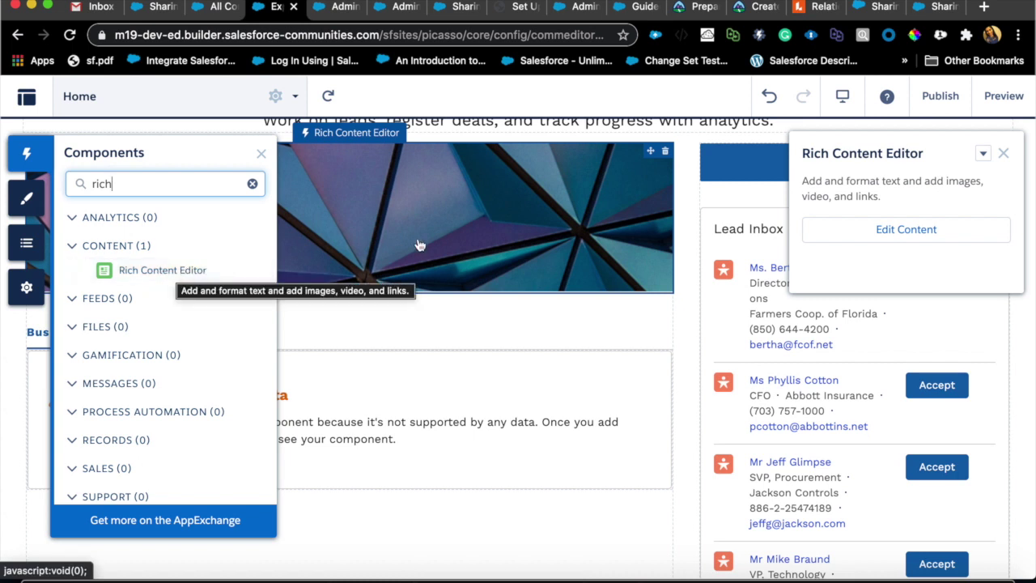
left_click_drag(178, 275, 392, 152)
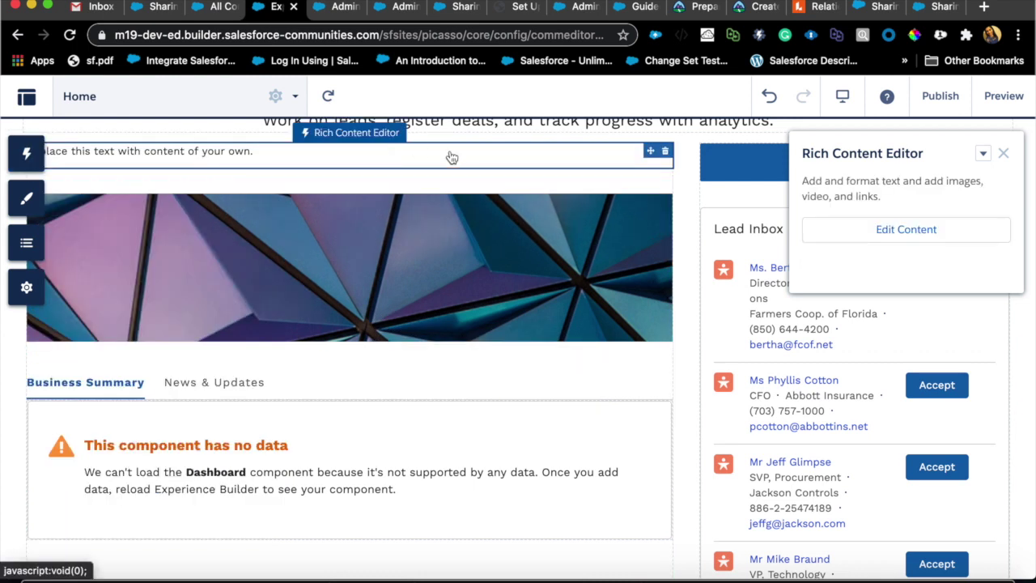
Step: Replace the new rich content component's placeholder text with "Test"
left_click(324, 156)
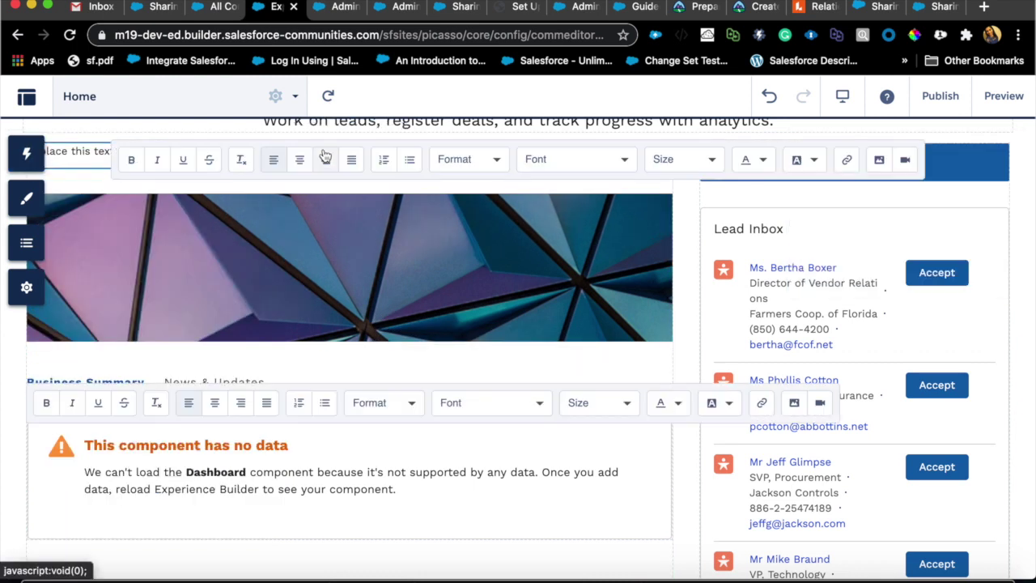
triple_click(81, 148)
key("BackSpace")
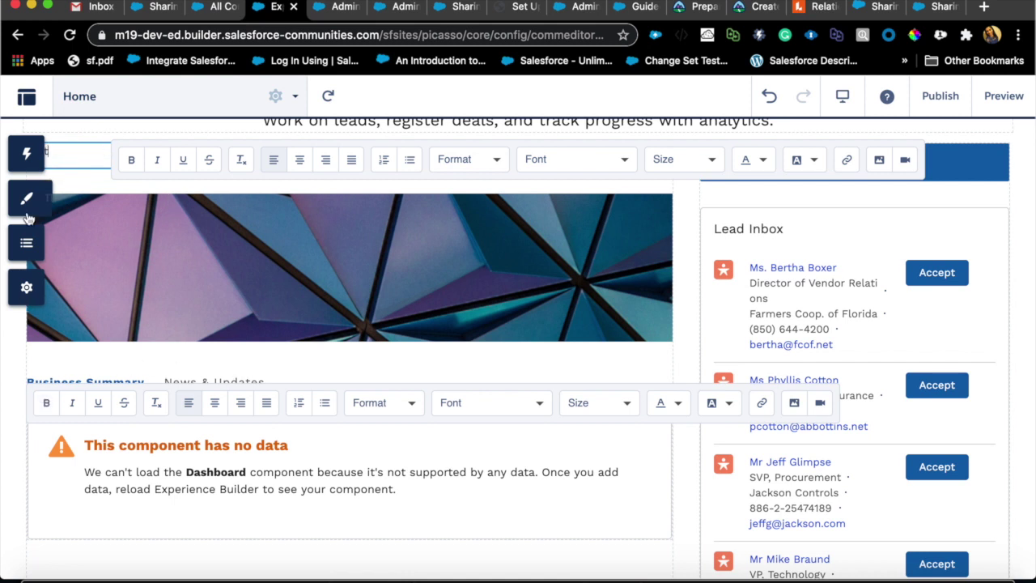
Step: Clear the component search to view all available components, and return to the page
left_click(26, 159)
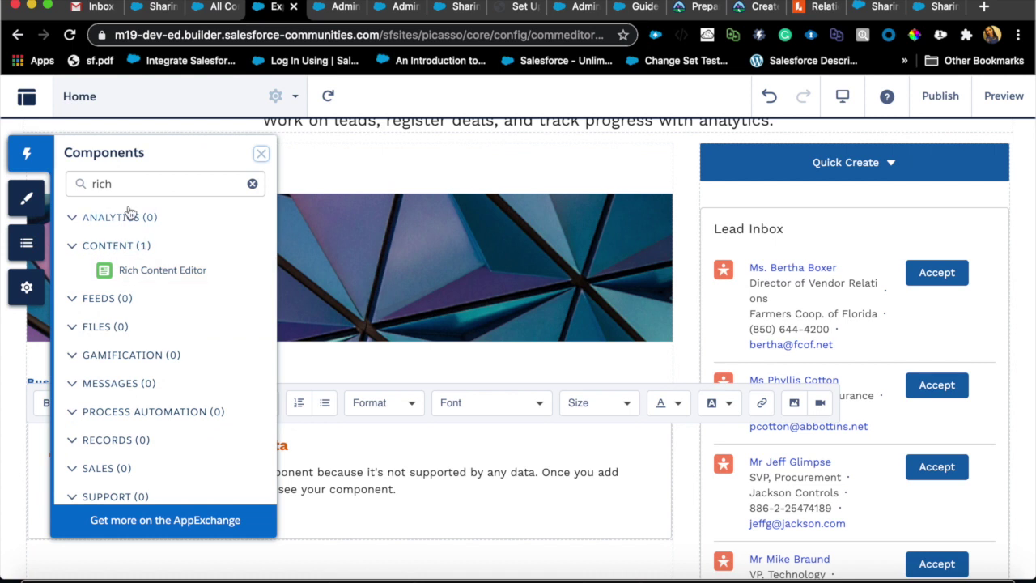
left_click(252, 183)
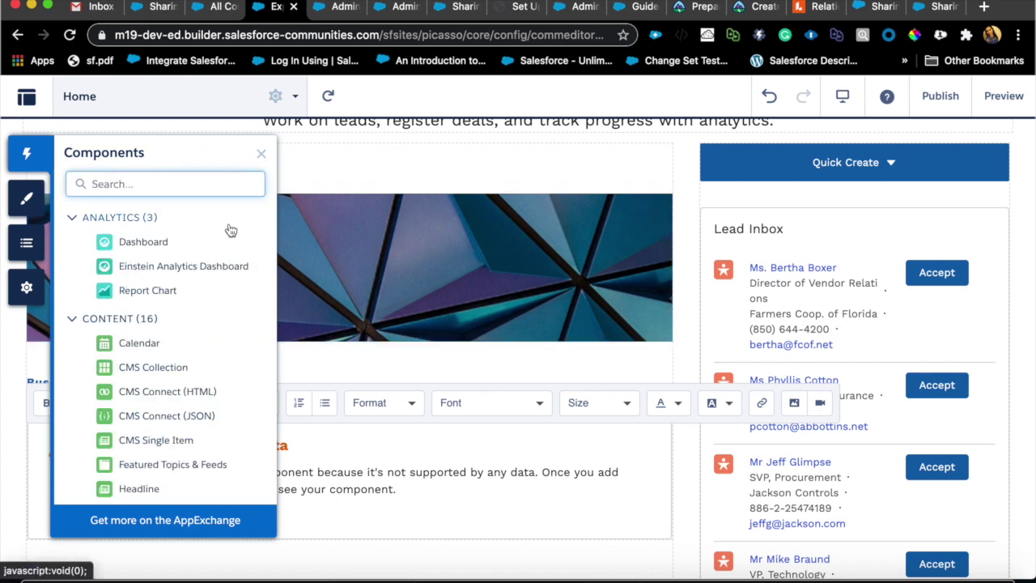
left_click(283, 437)
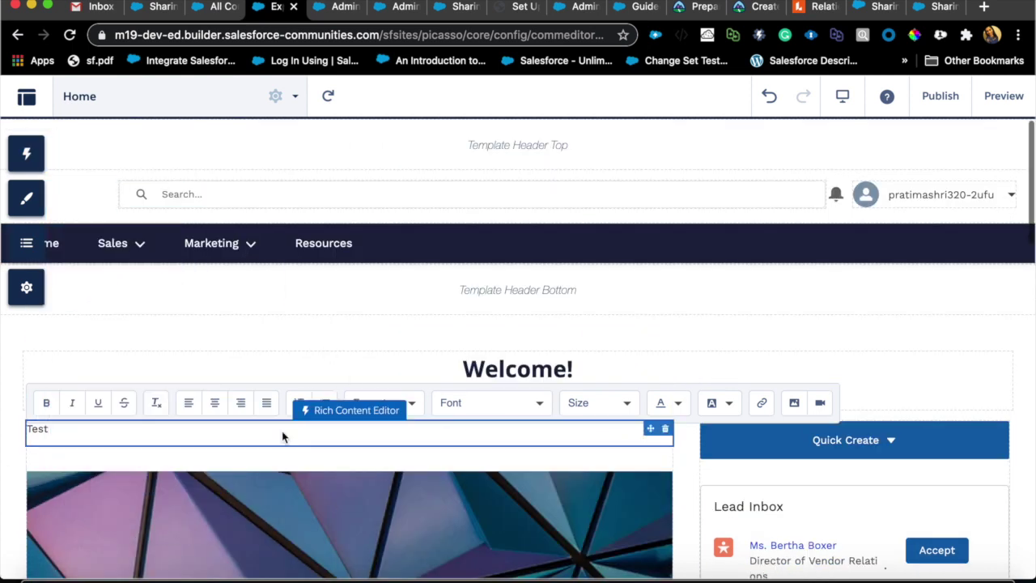
Step: Open the Lead Inbox component's properties on the Home page
scroll(410, 405, "down", 8)
scroll(410, 405, "up", 4)
left_click(894, 310)
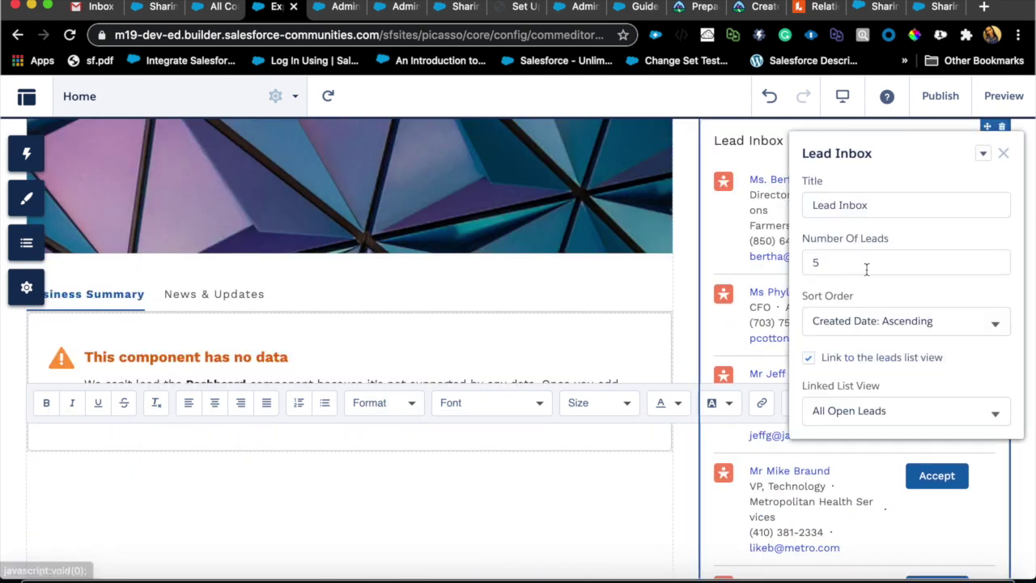
Step: Close the Lead Inbox properties, and view the properties of the Dashboard component under Business Summary
scroll(549, 300, "up", 5)
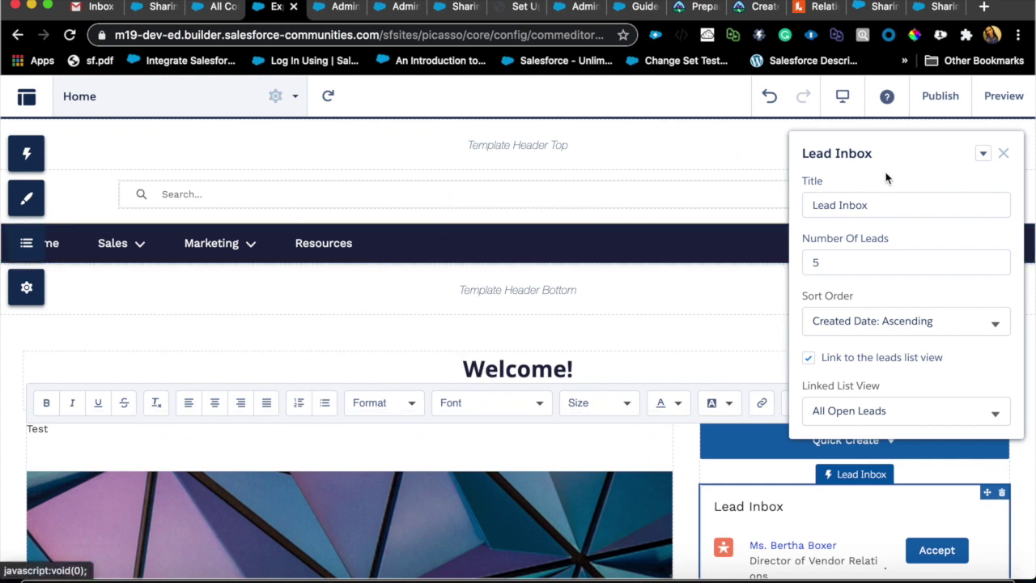
left_click(1003, 155)
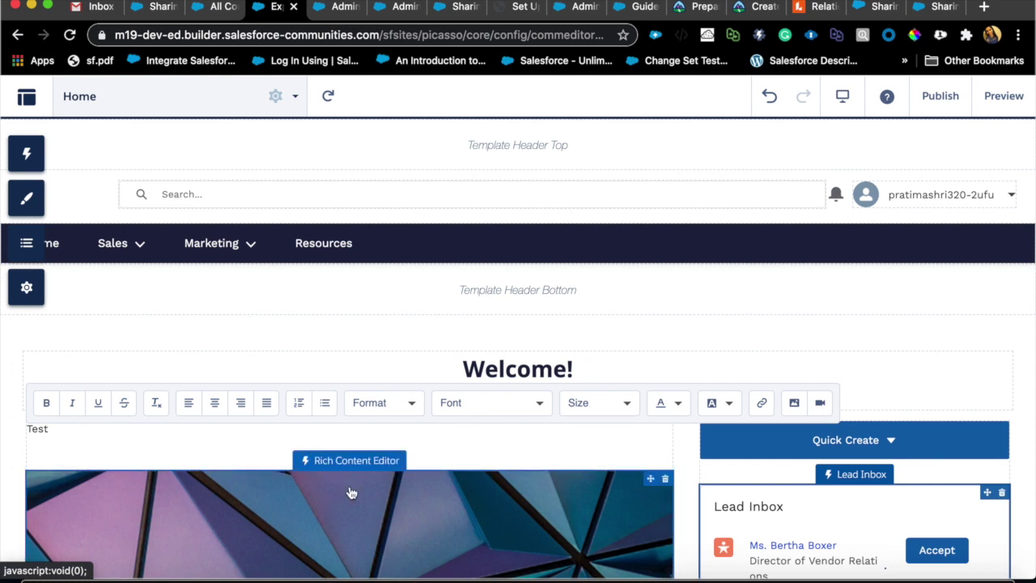
scroll(350, 493, "down", 5)
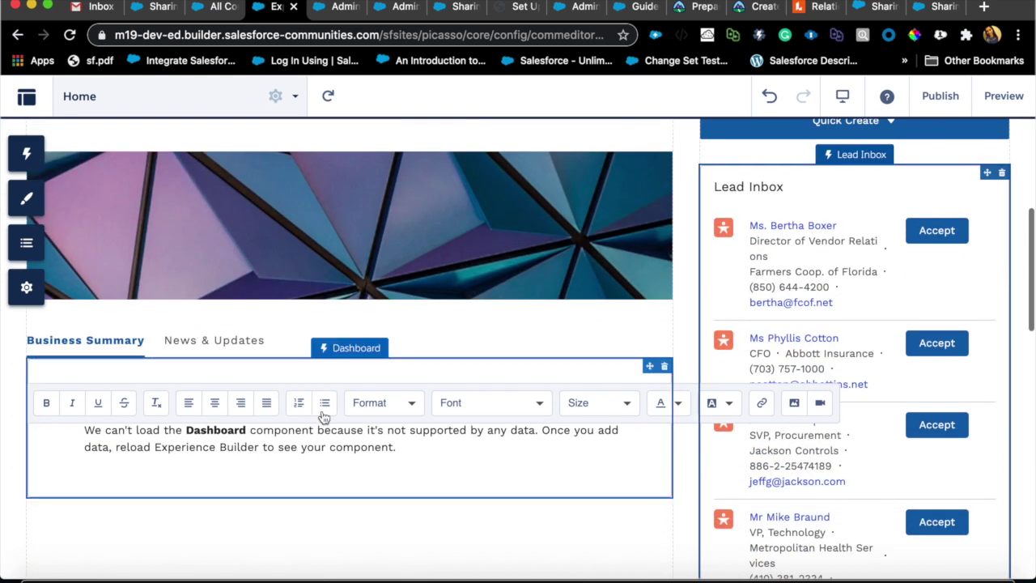
left_click(332, 368)
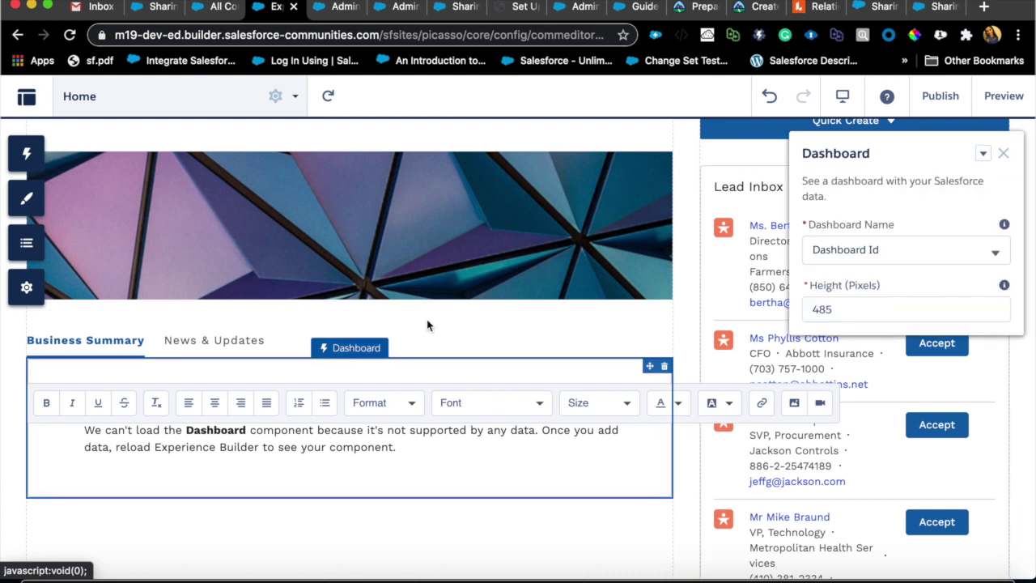
left_click(1005, 154)
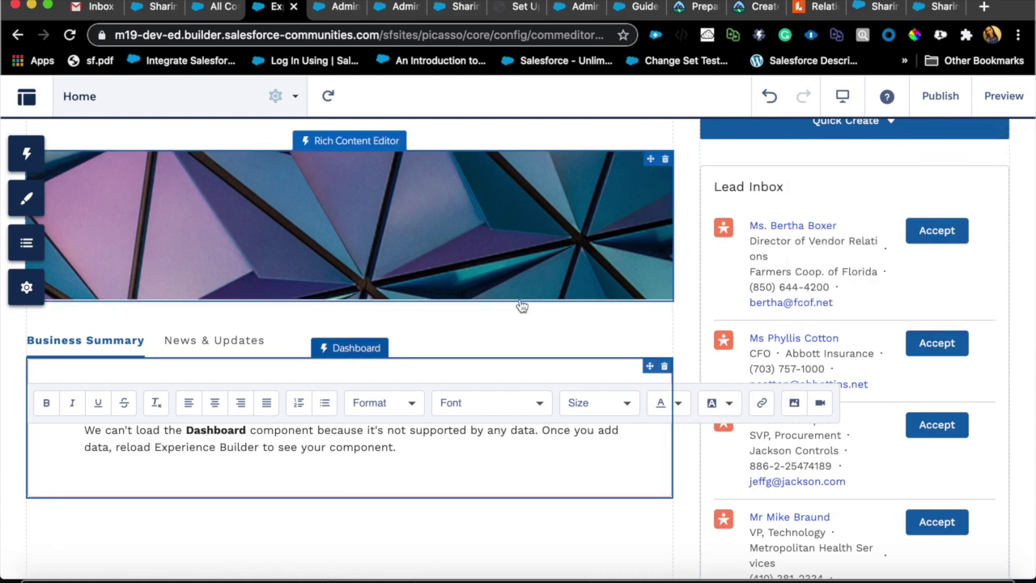
Step: Open the Navigation Menu's Default Navigation for editing and remove the Resources menu item
scroll(521, 303, "up", 6)
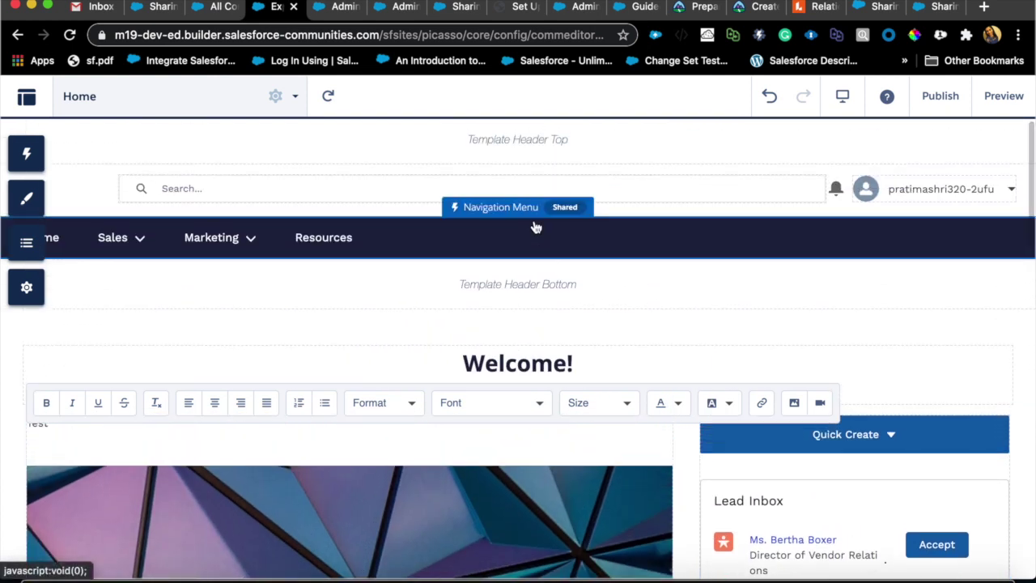
left_click(456, 230)
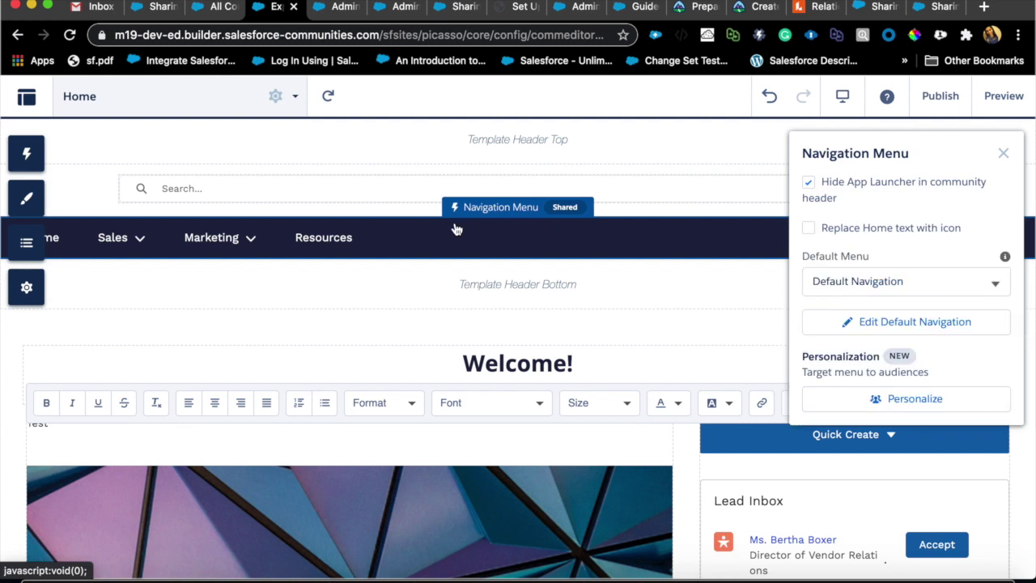
left_click(948, 326)
scroll(301, 466, "down", 3)
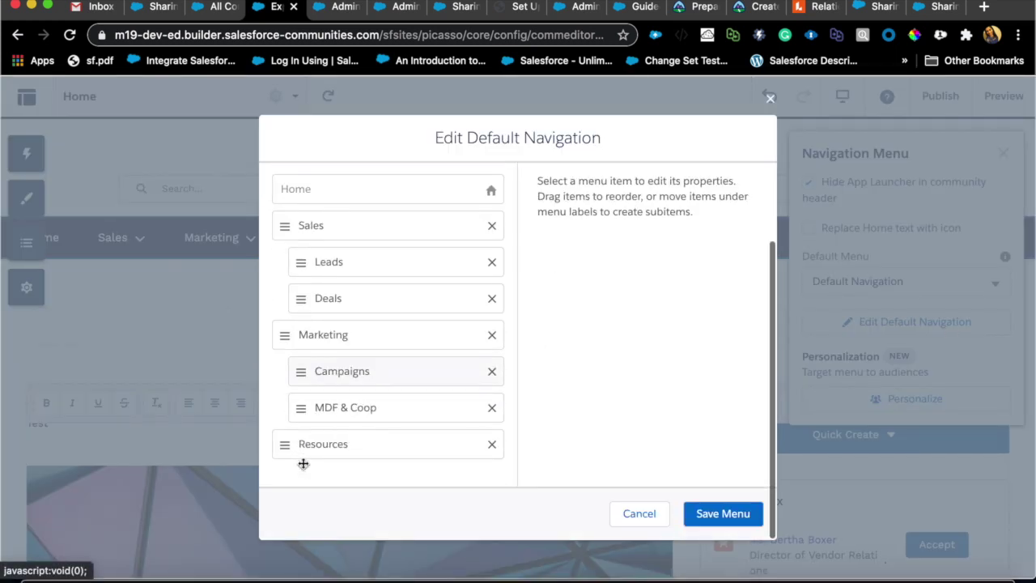
left_click(491, 445)
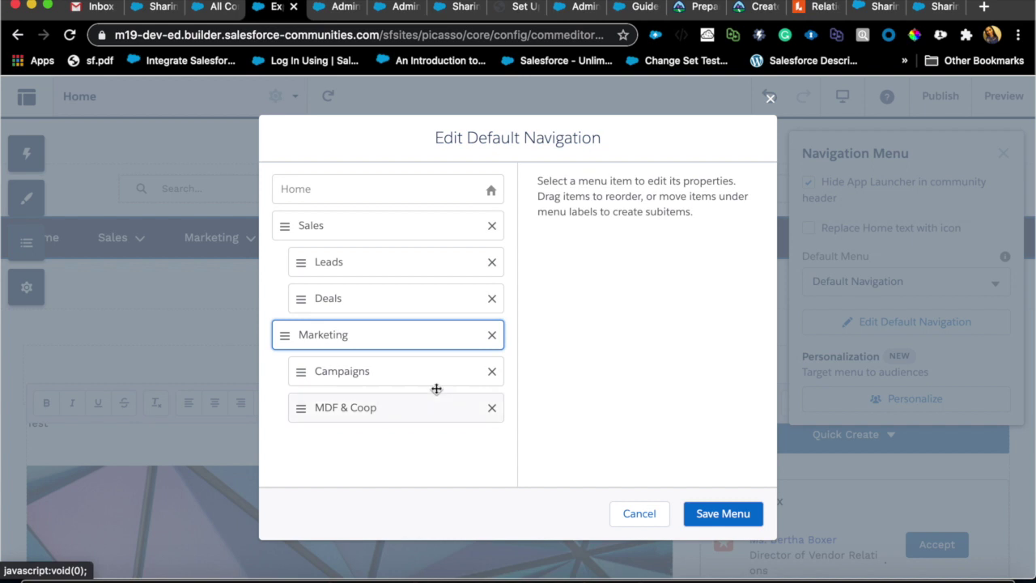
Step: Add a new menu item to the default navigation and name it "Contact"
scroll(440, 355, "up", 3)
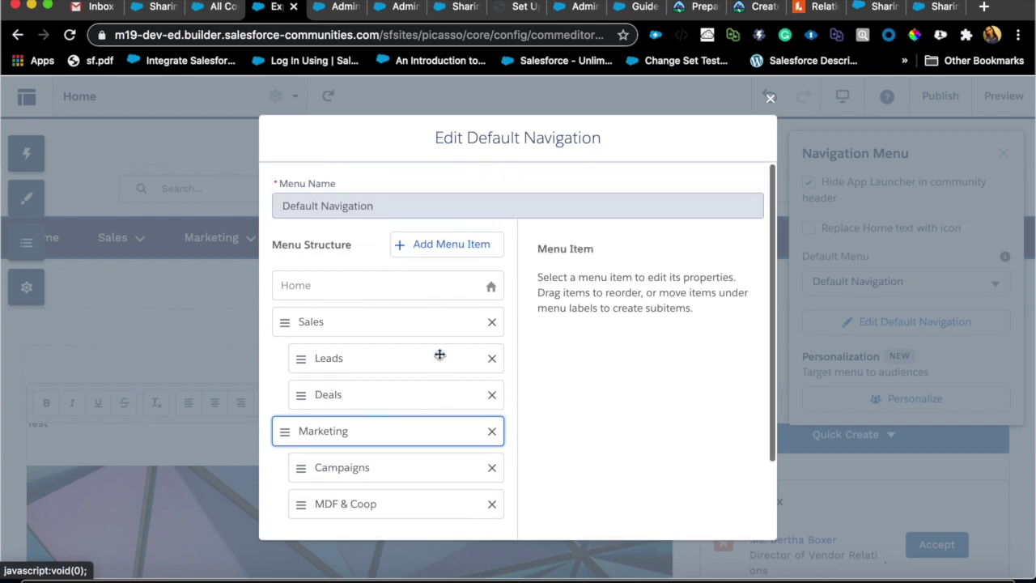
left_click(447, 243)
left_click(620, 206)
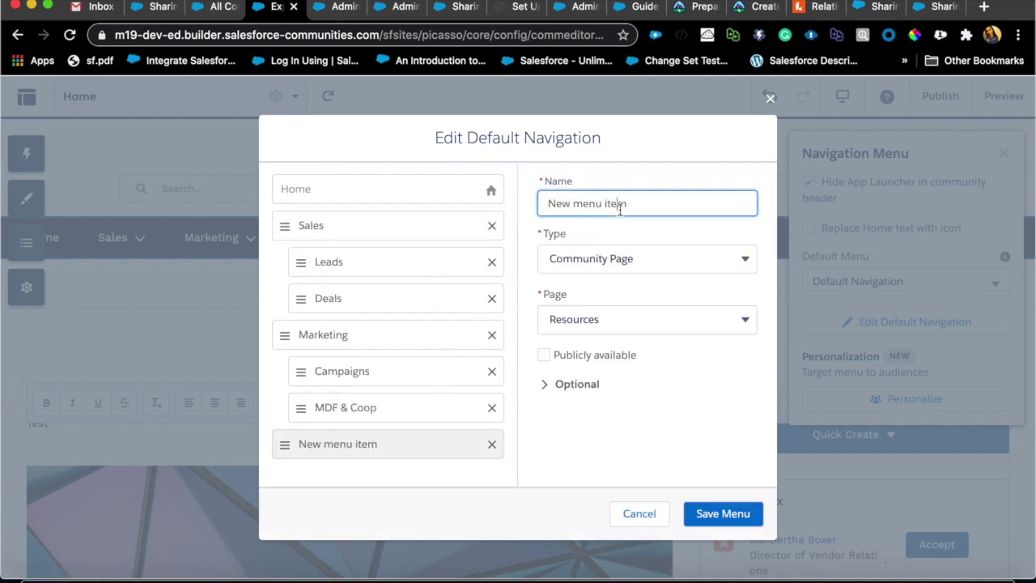
triple_click(613, 208)
type("A")
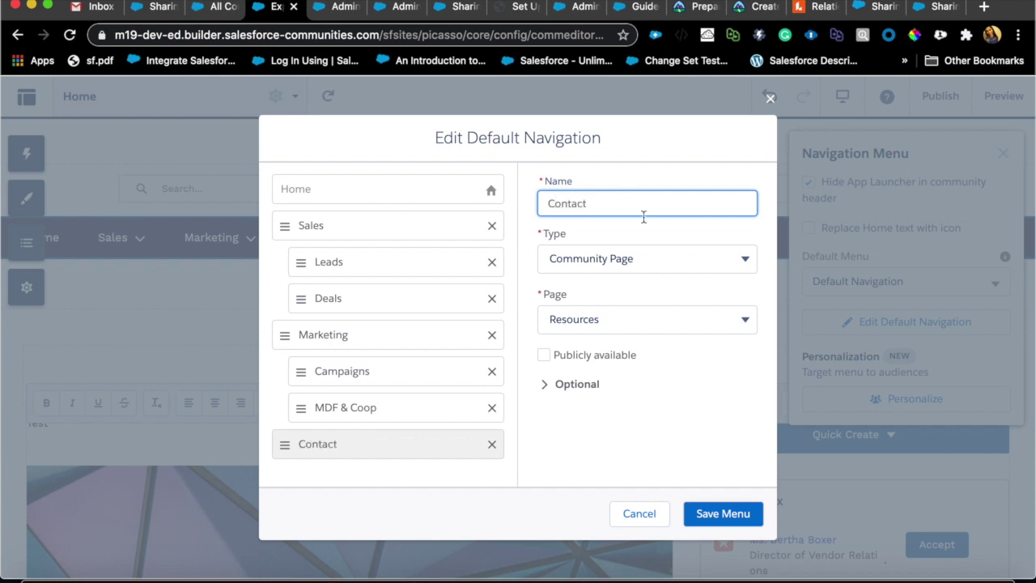
Step: Set the Contact item's type to Salesforce Object, with object type Contact and default list view All Contacts
left_click(627, 259)
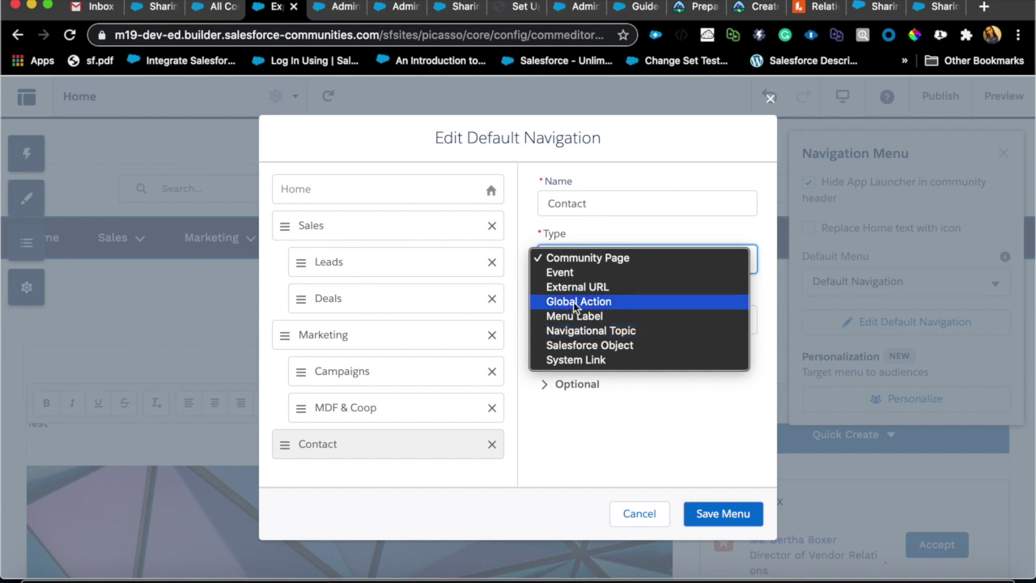
left_click(594, 346)
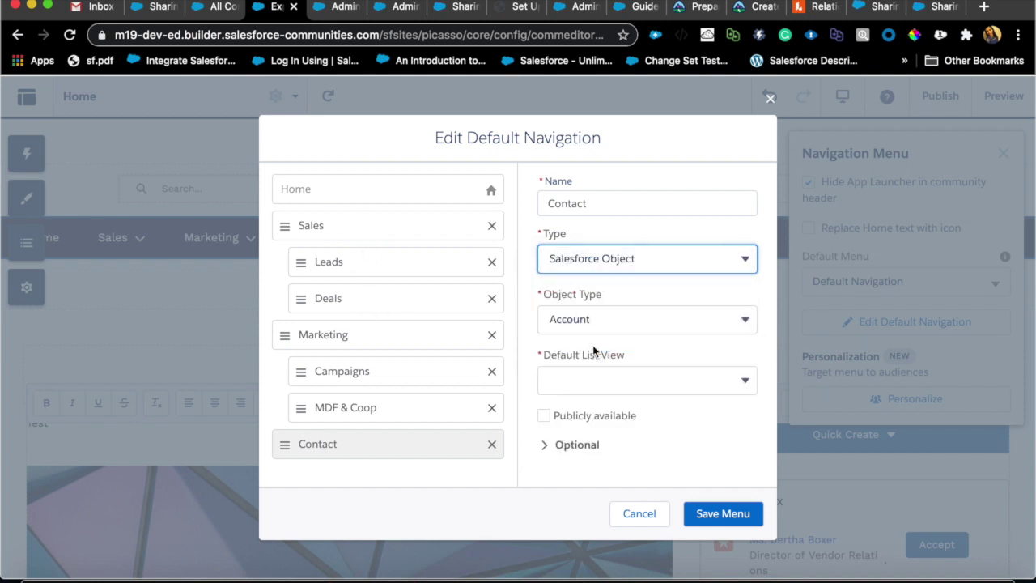
left_click(618, 324)
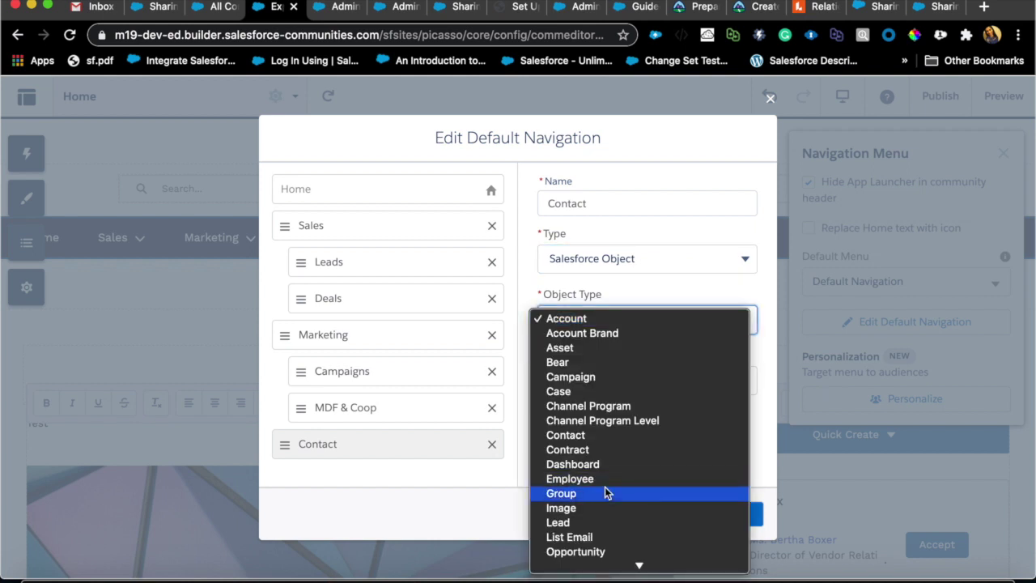
left_click(595, 435)
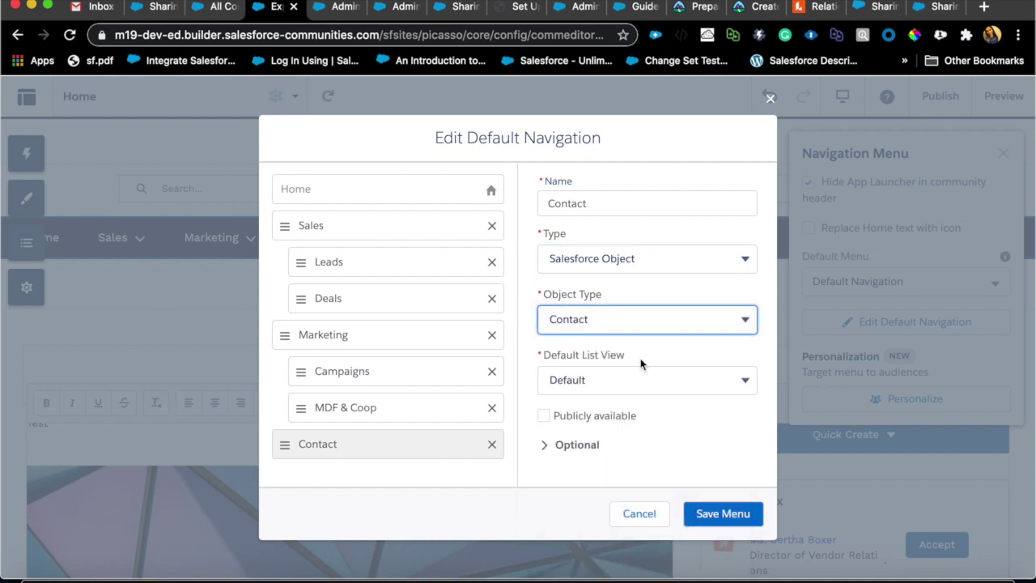
left_click(613, 381)
left_click(607, 395)
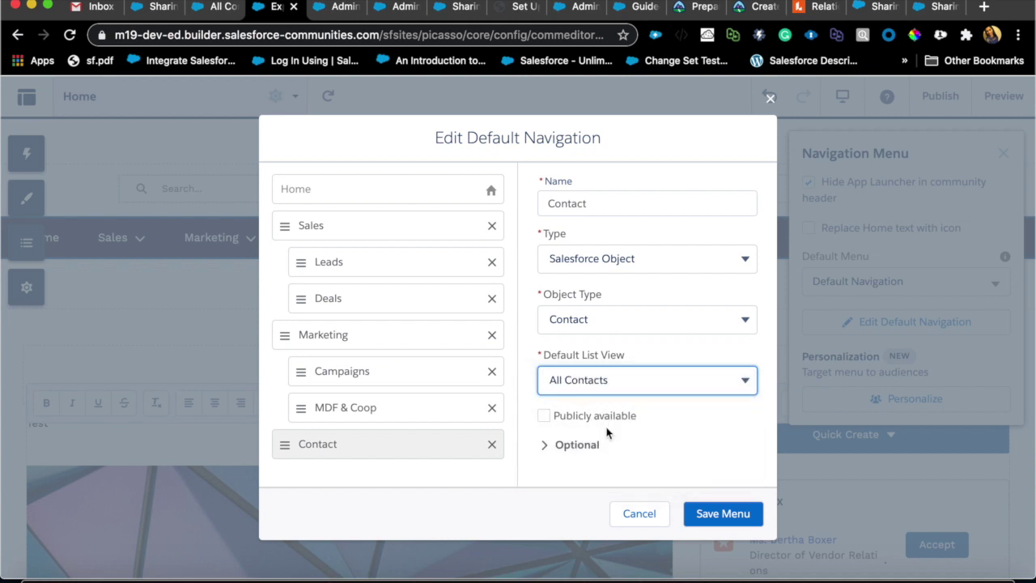
Step: Save the edited default navigation menu and close the Navigation Menu properties
scroll(619, 457, "up", 2)
scroll(680, 494, "down", 2)
left_click(738, 518)
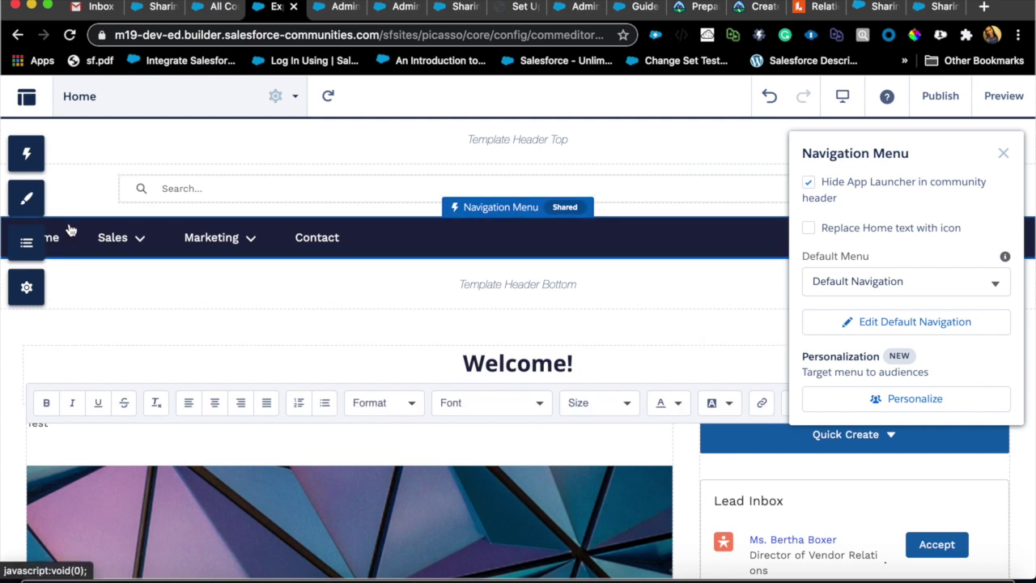
left_click(1000, 154)
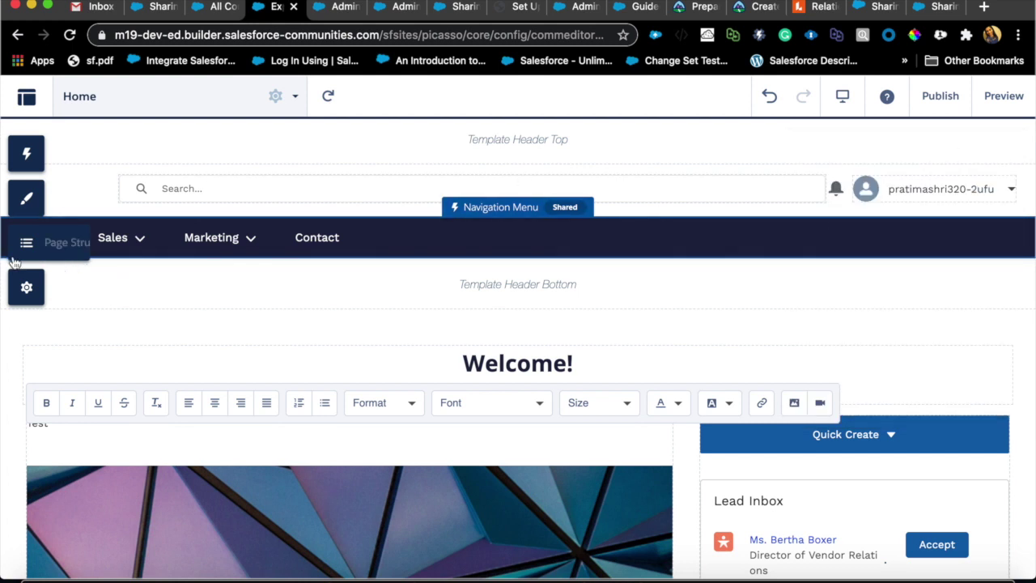
Step: Preview the community and open the Edge SLA opportunity from the Deals list under Sales
scroll(286, 245, "down", 1)
scroll(285, 278, "up", 1)
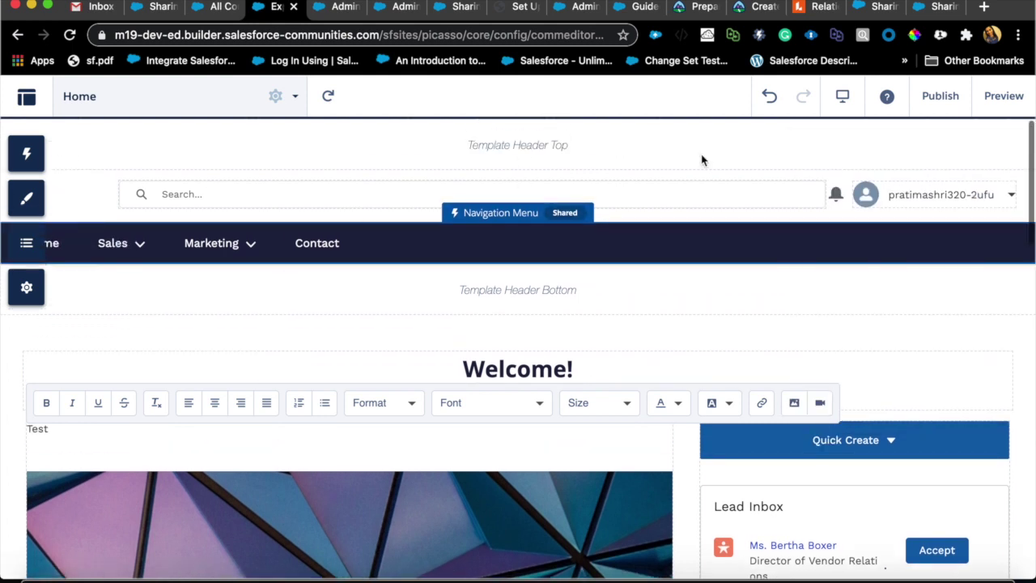
left_click(1004, 97)
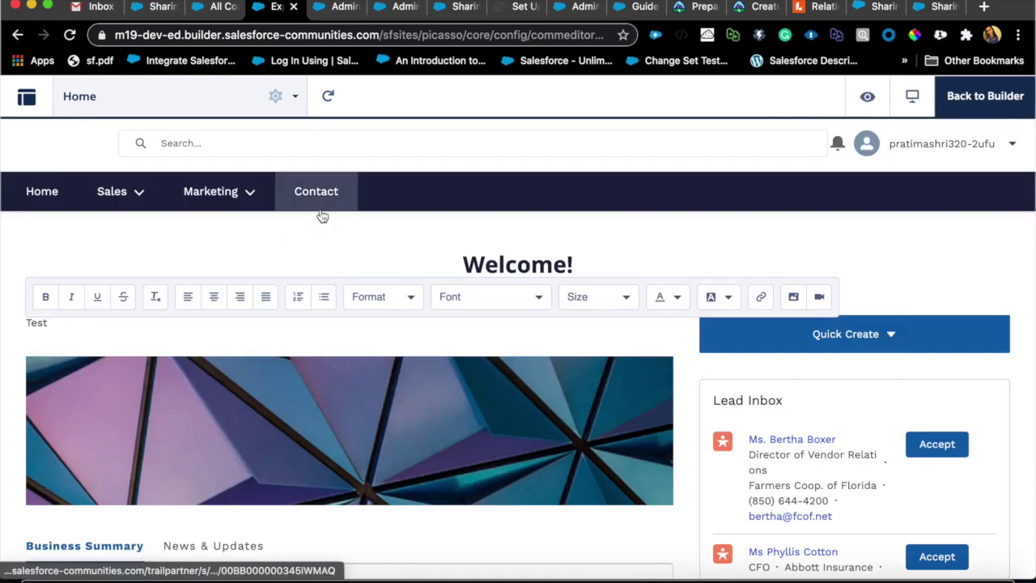
left_click(139, 199)
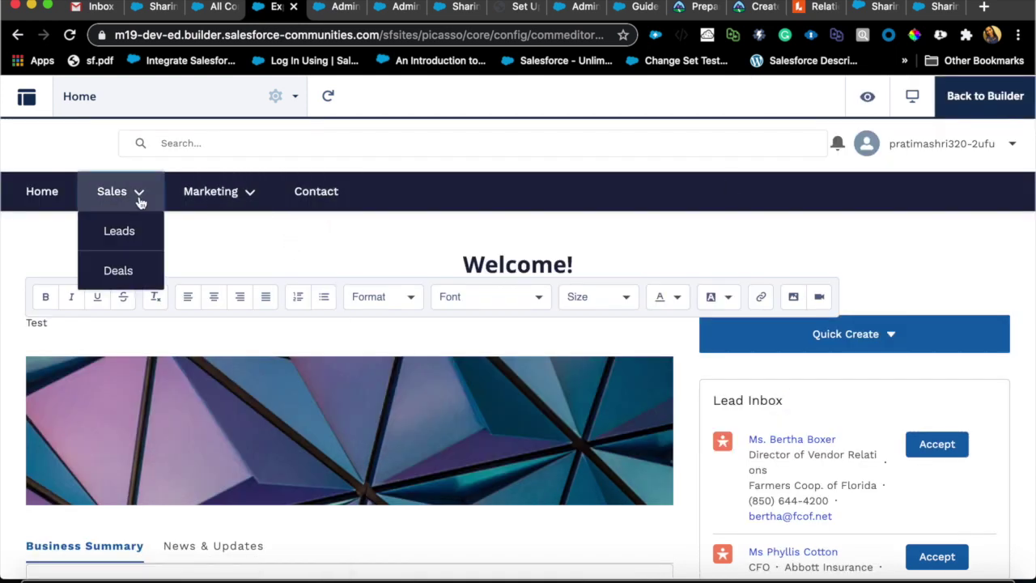
left_click(132, 273)
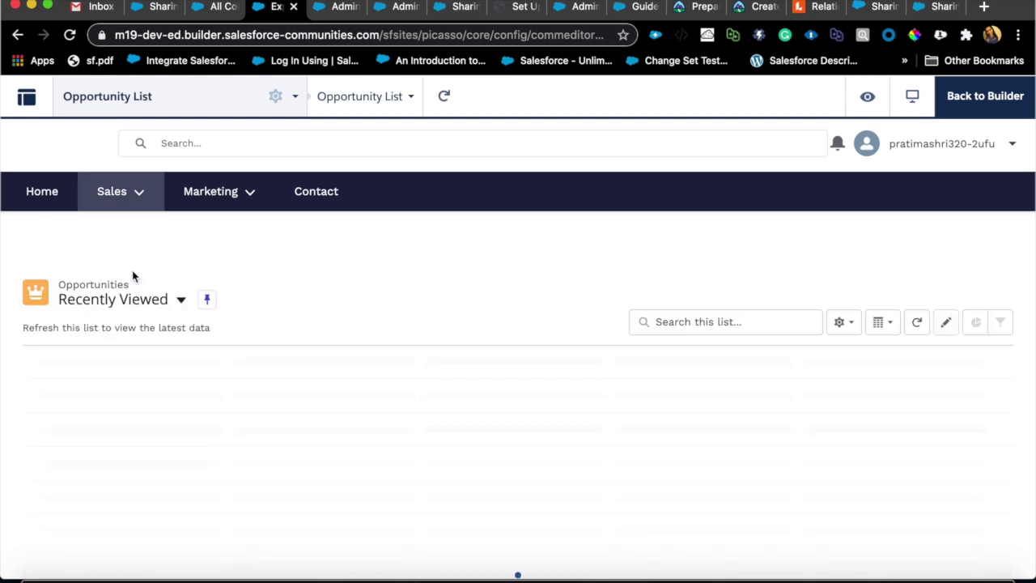
left_click(109, 388)
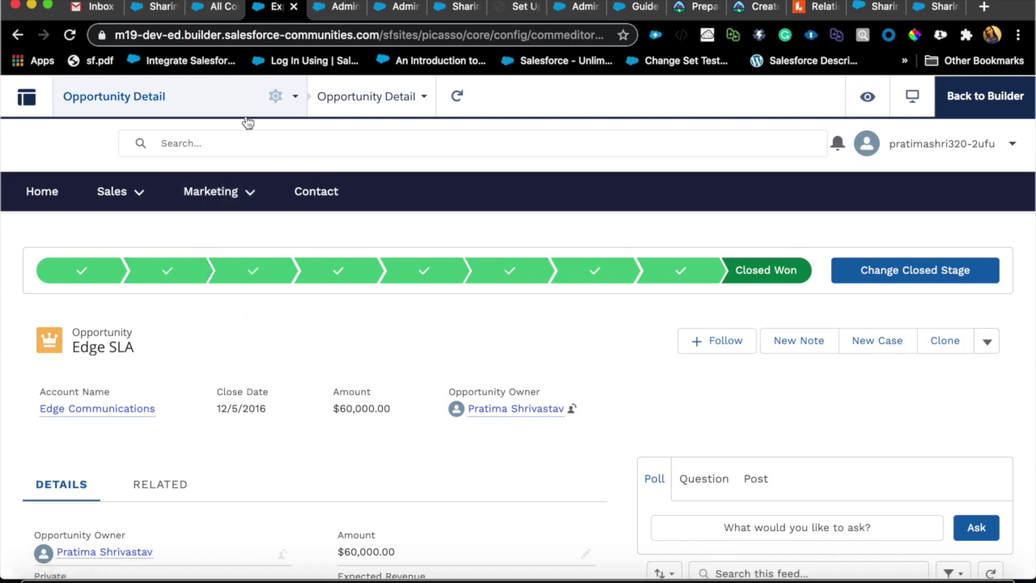
Step: Open the Edge Communications account from the opportunity's details and look through its Record Detail page
left_click(141, 198)
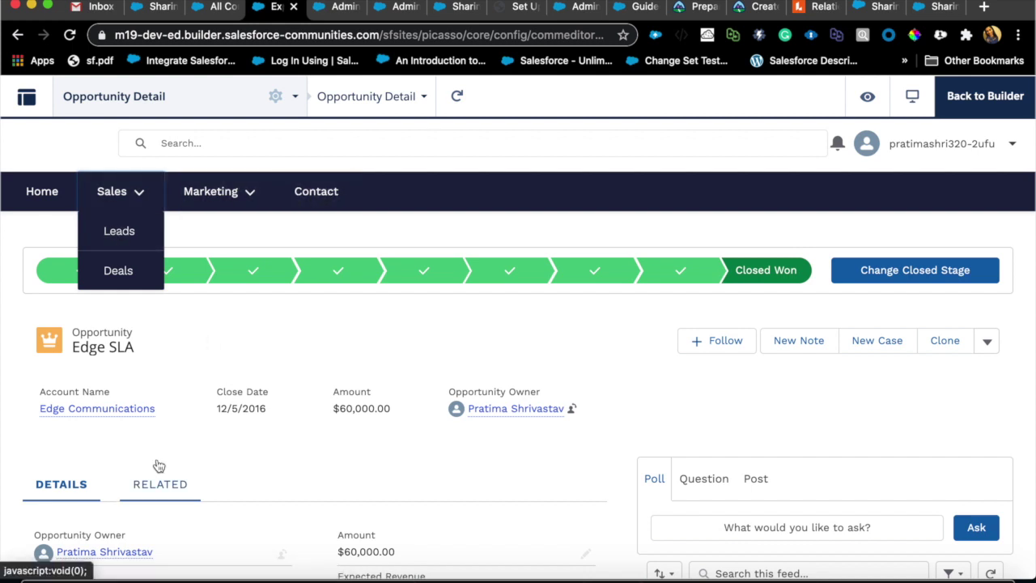
scroll(162, 454, "down", 3)
scroll(158, 465, "down", 1)
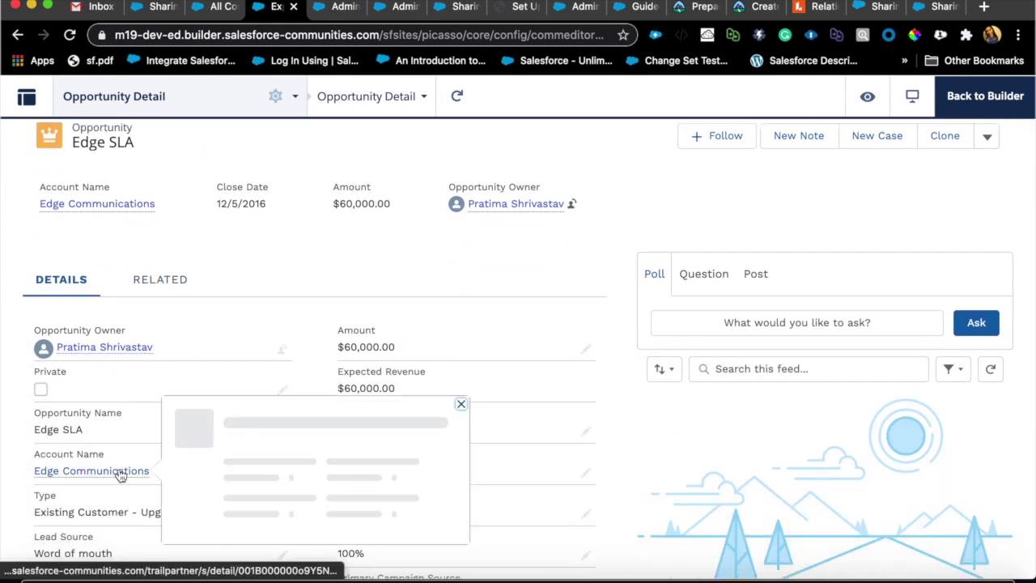
left_click(120, 474)
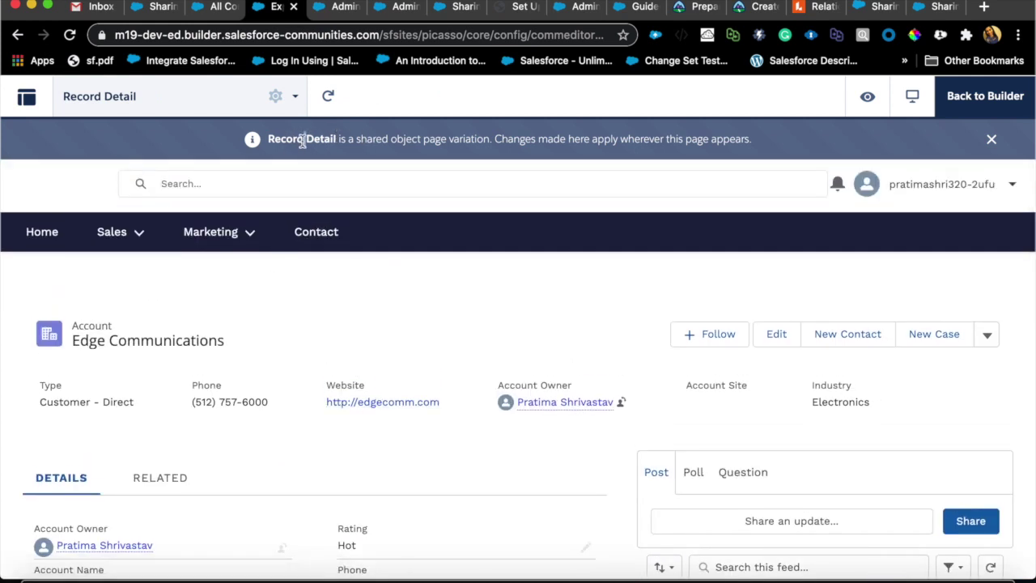
scroll(220, 367, "down", 2)
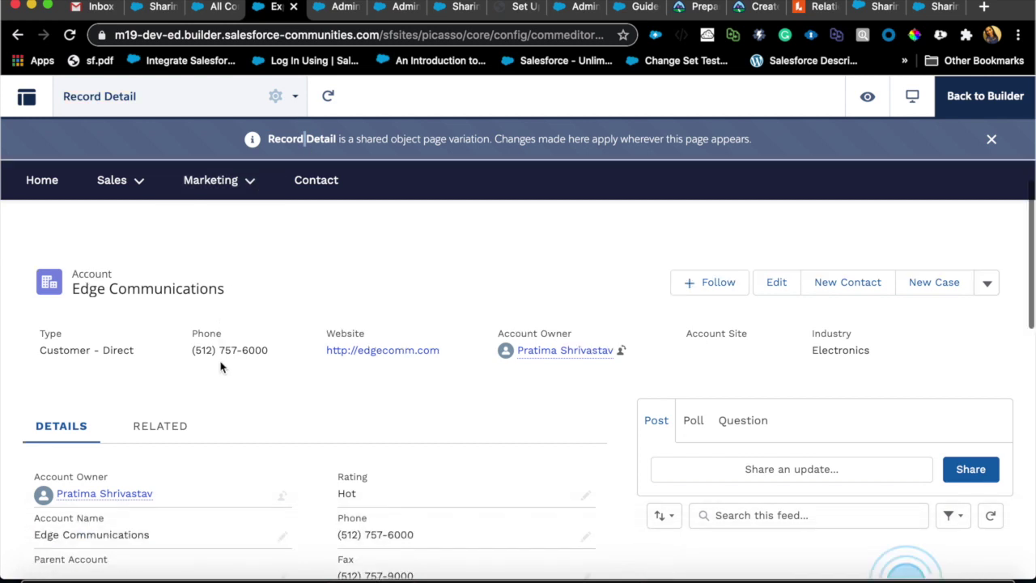
scroll(220, 367, "up", 2)
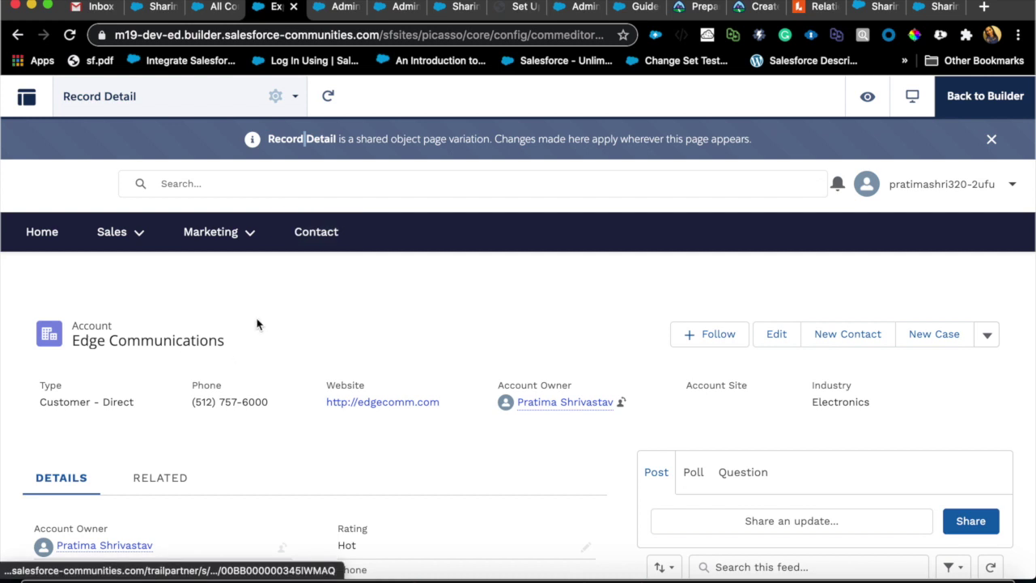
scroll(294, 412, "down", 5)
scroll(518, 364, "up", 5)
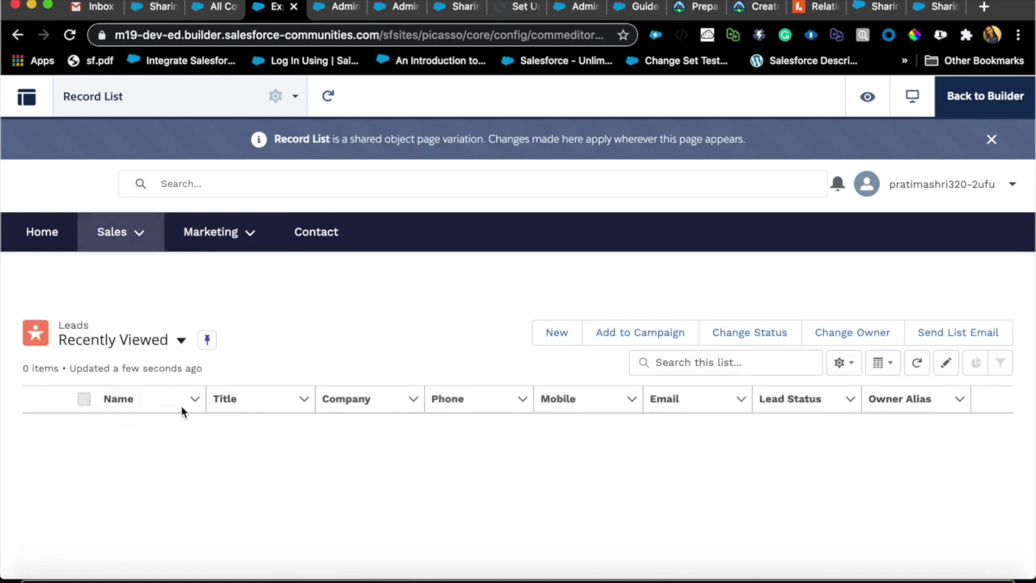
Step: Switch the Leads list to the All Open Leads view and open the first lead's record
left_click(181, 340)
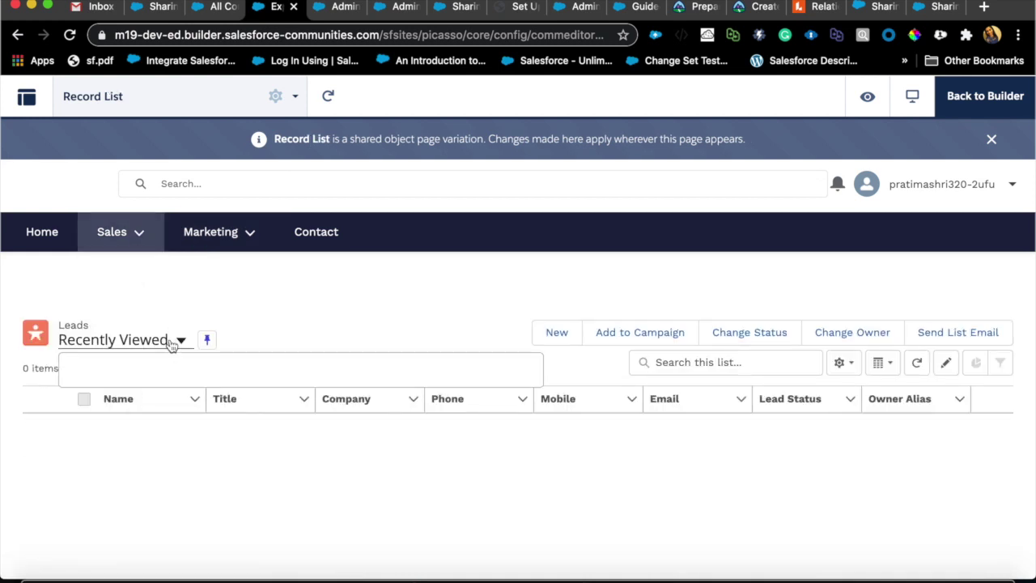
left_click(115, 398)
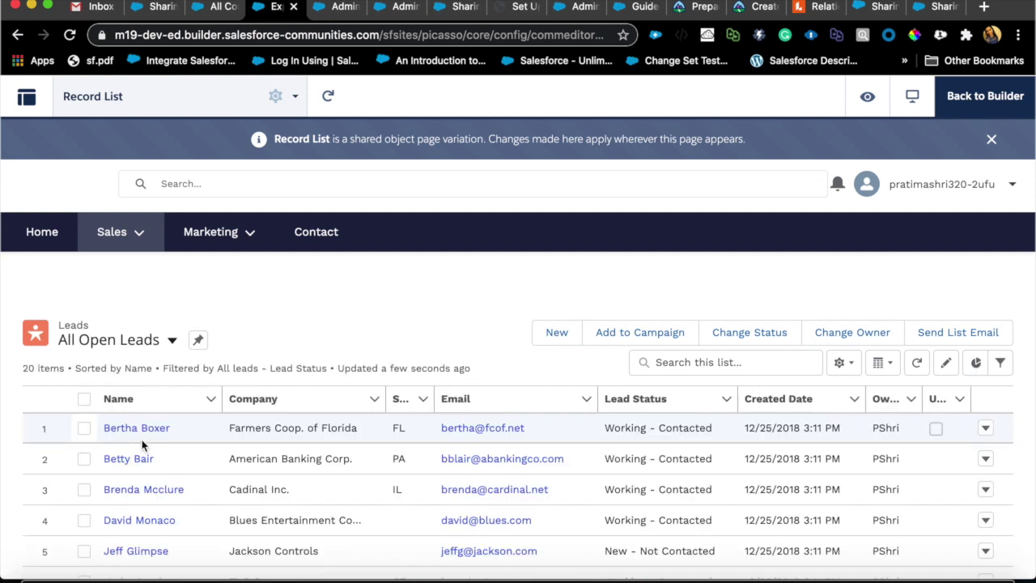
left_click(135, 435)
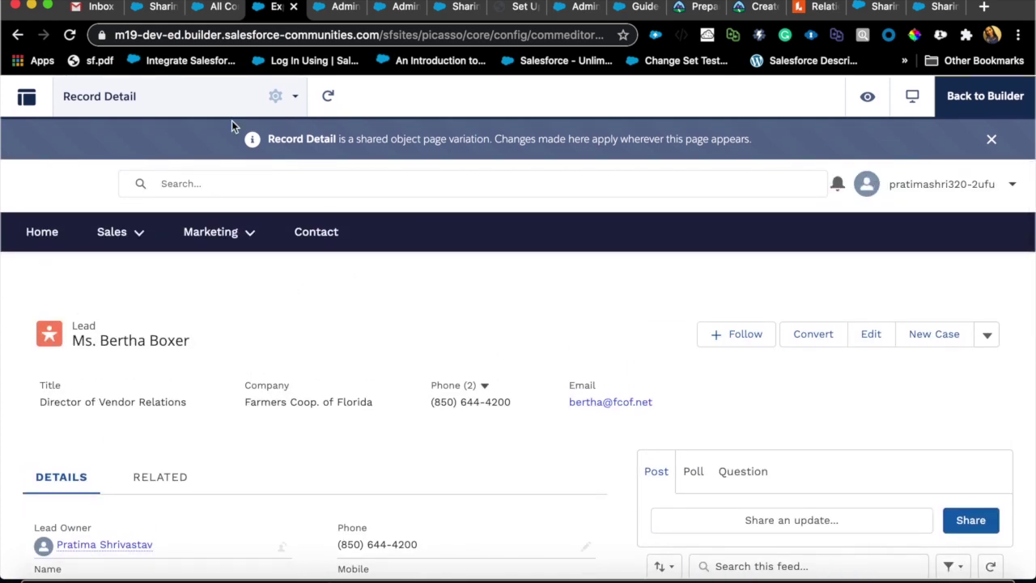
Step: Create a new set of object pages for the Lead object
left_click(230, 102)
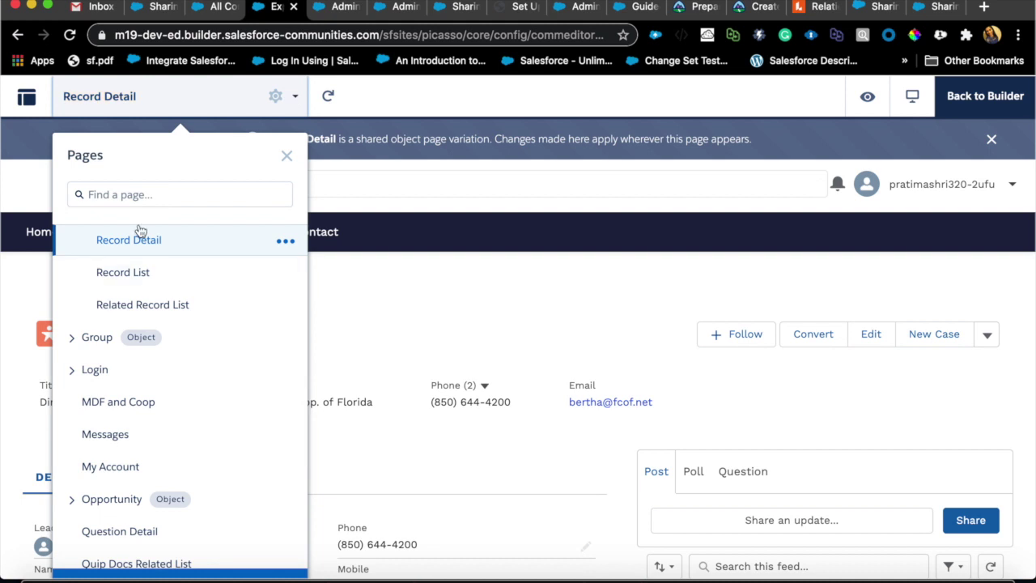
scroll(173, 368, "down", 5)
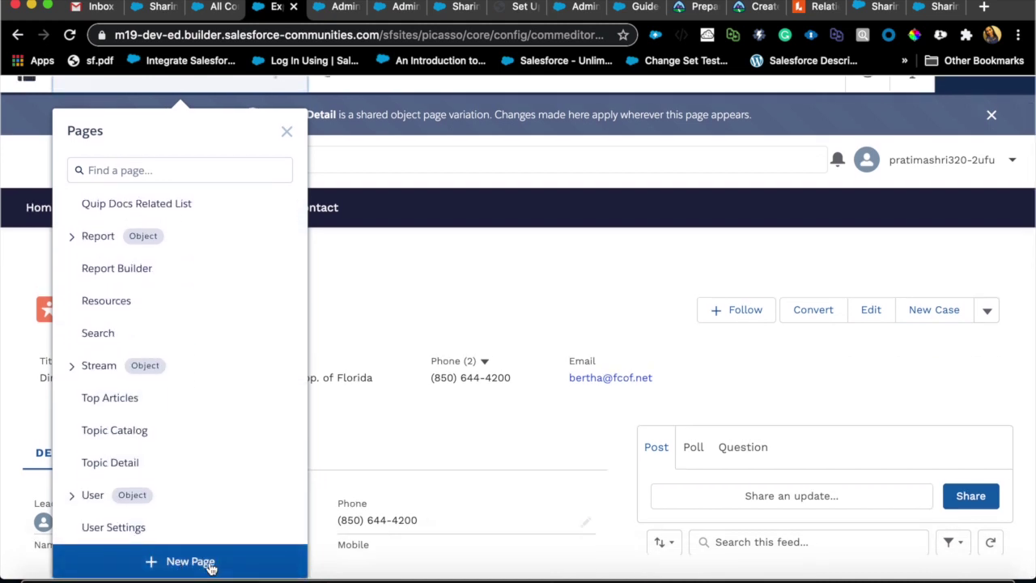
left_click(208, 565)
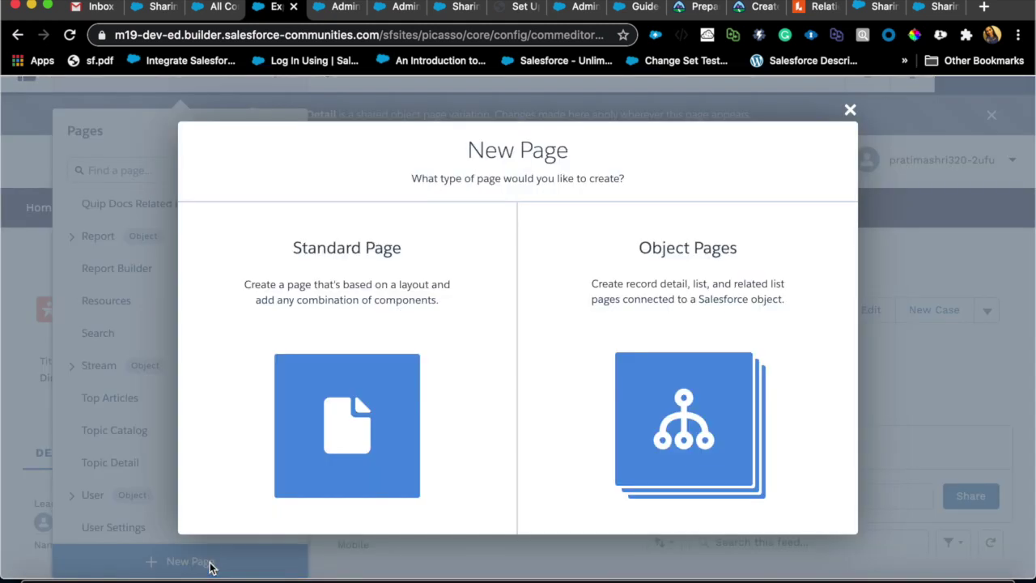
left_click(653, 405)
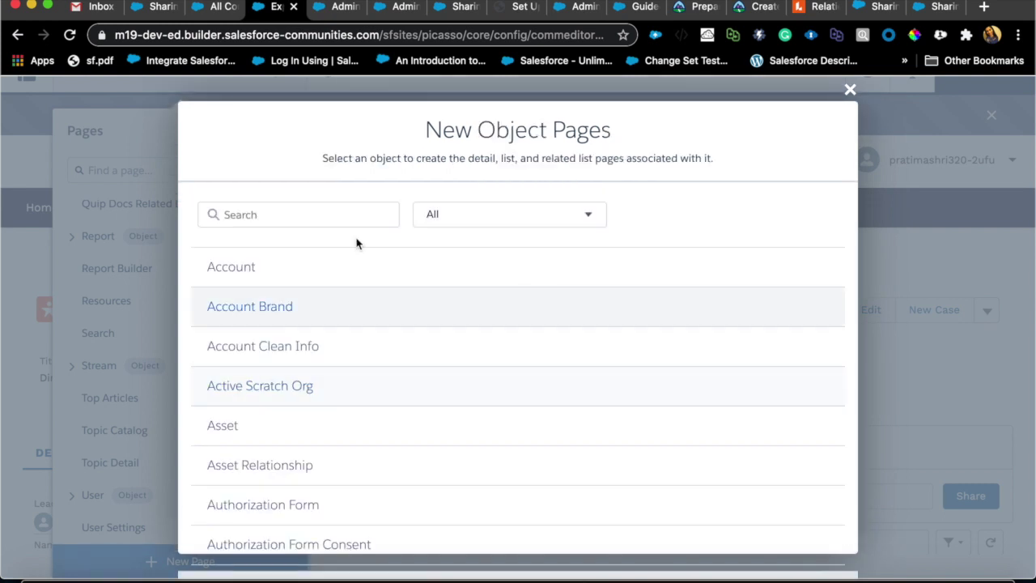
scroll(339, 308, "down", 15)
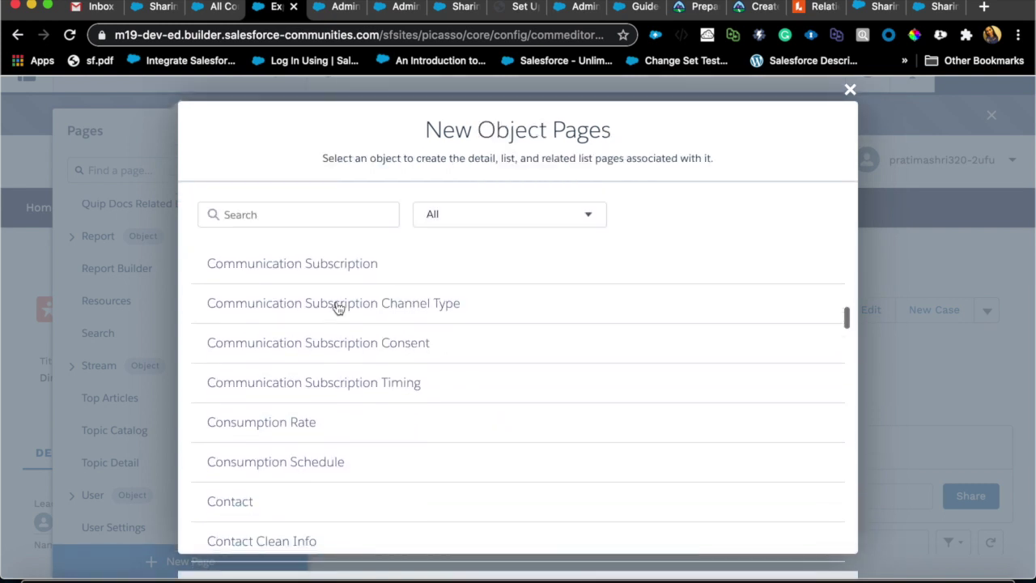
scroll(338, 309, "down", 12)
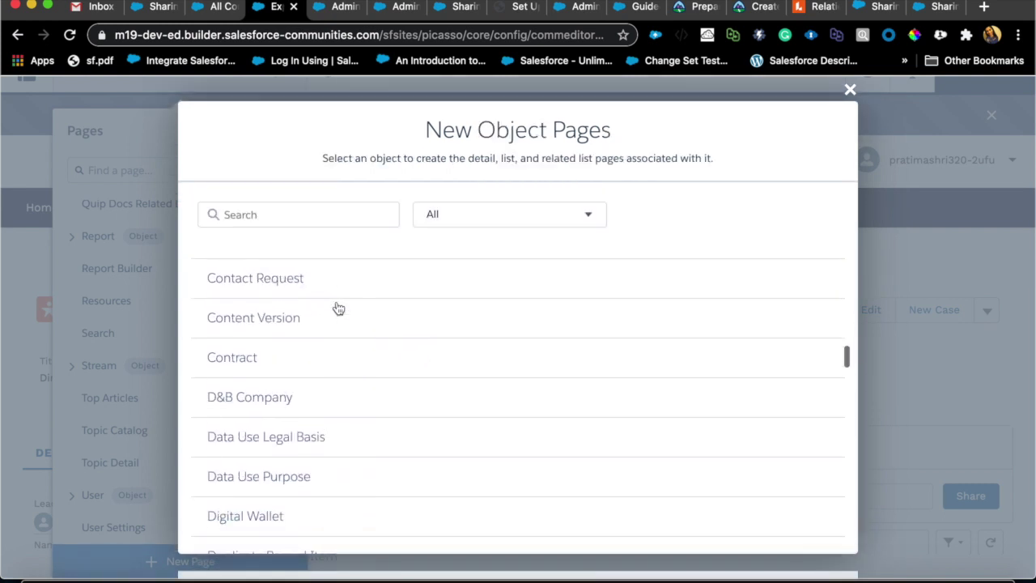
left_click(336, 219)
type("lead")
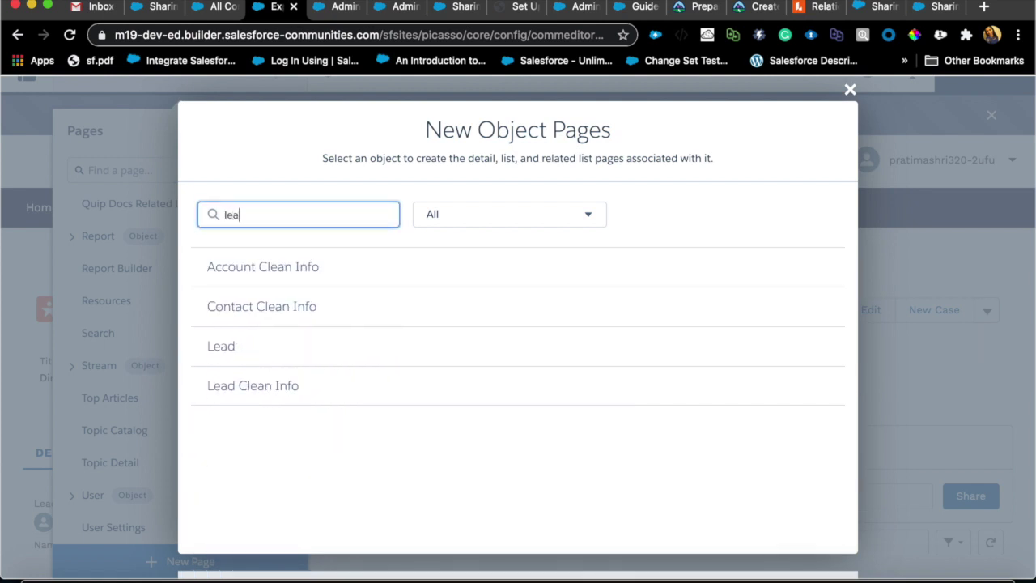
left_click(265, 263)
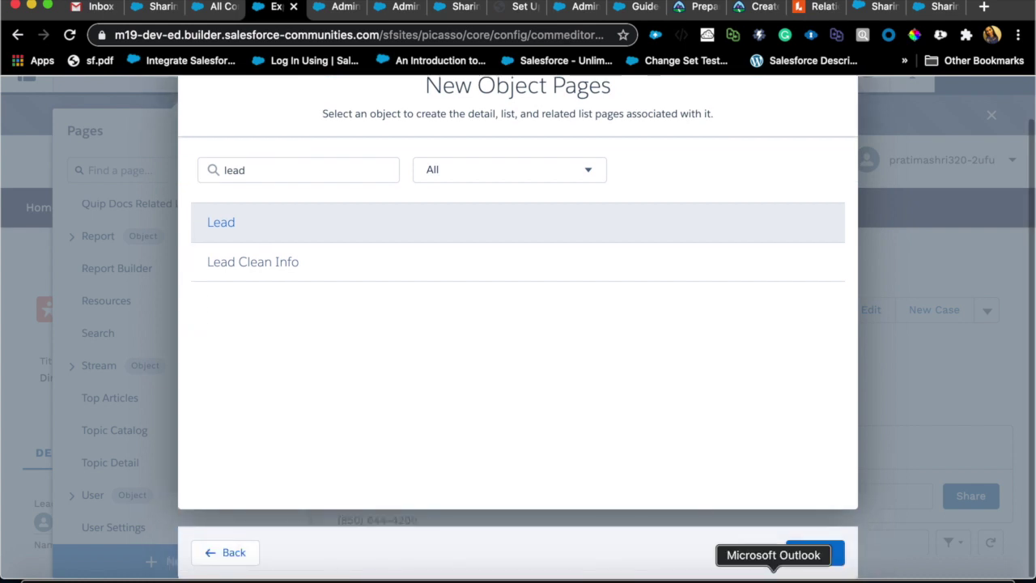
left_click(814, 553)
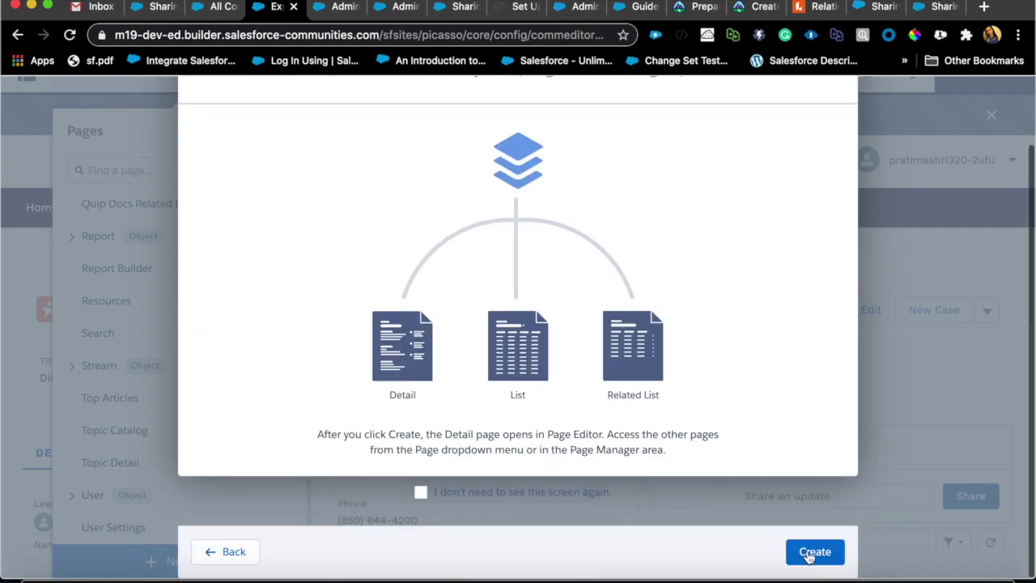
left_click(814, 552)
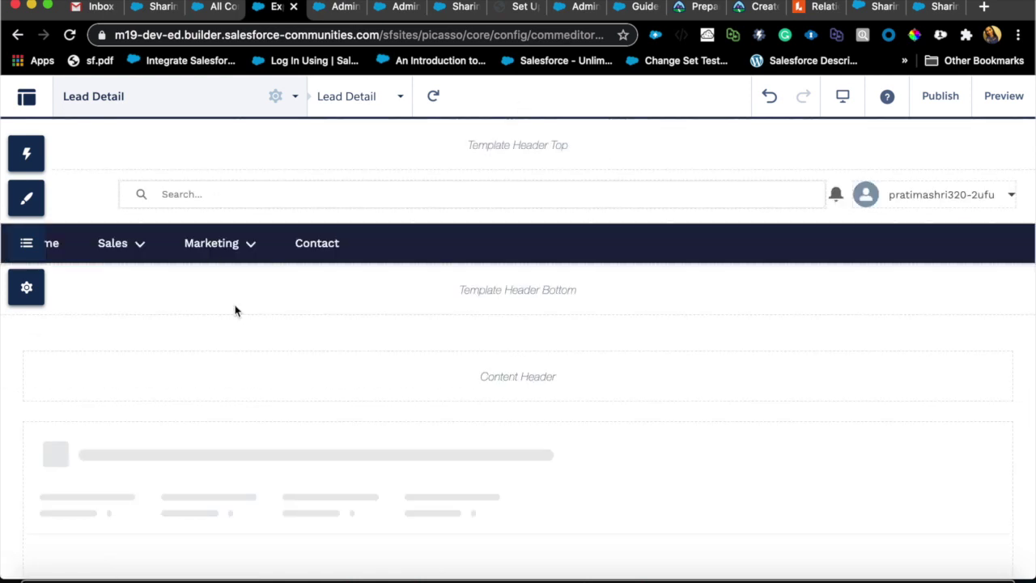
Step: Look through the Lead Detail page and examine the tab types and tab labels of its Record Information Tabs component
scroll(410, 399, "down", 2)
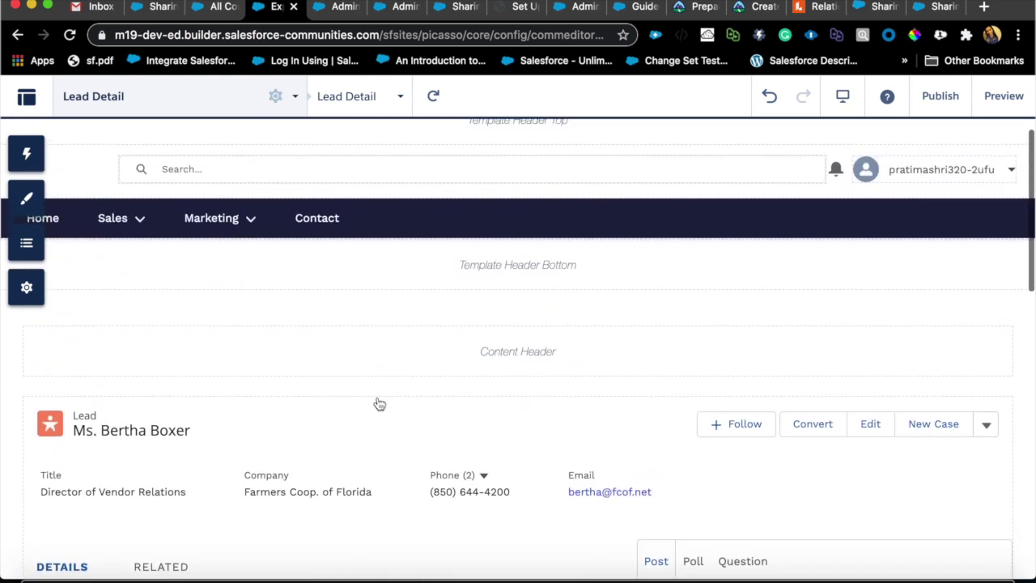
scroll(450, 356, "down", 3)
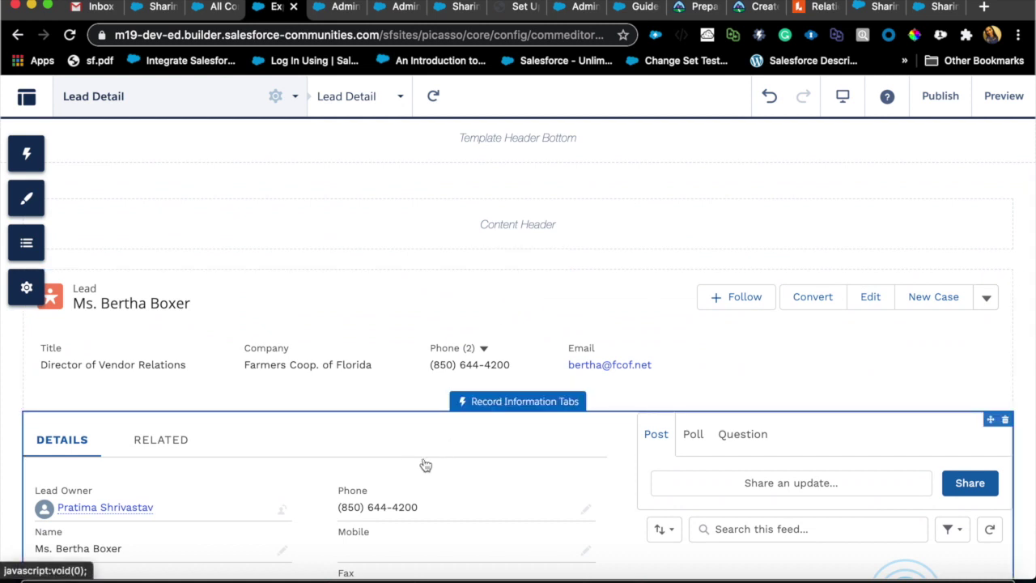
scroll(416, 462, "down", 3)
left_click(378, 393)
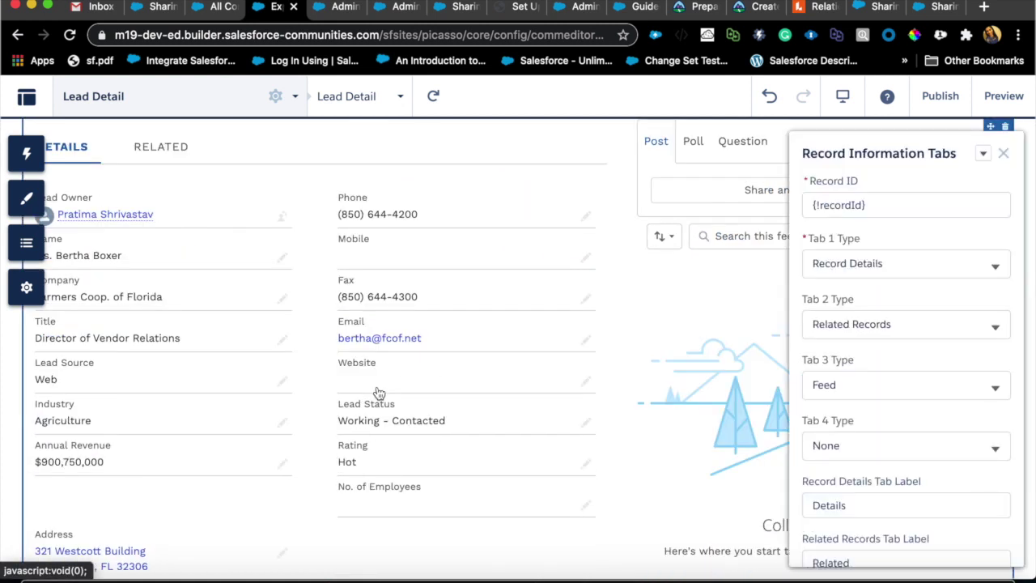
scroll(534, 333, "up", 2)
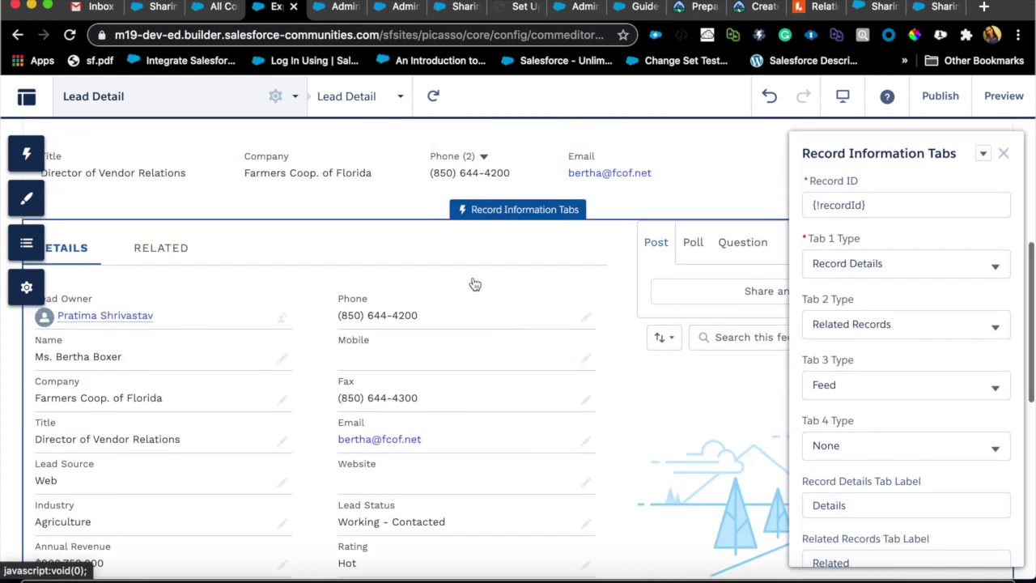
scroll(502, 273, "down", 2)
scroll(502, 218, "up", 1)
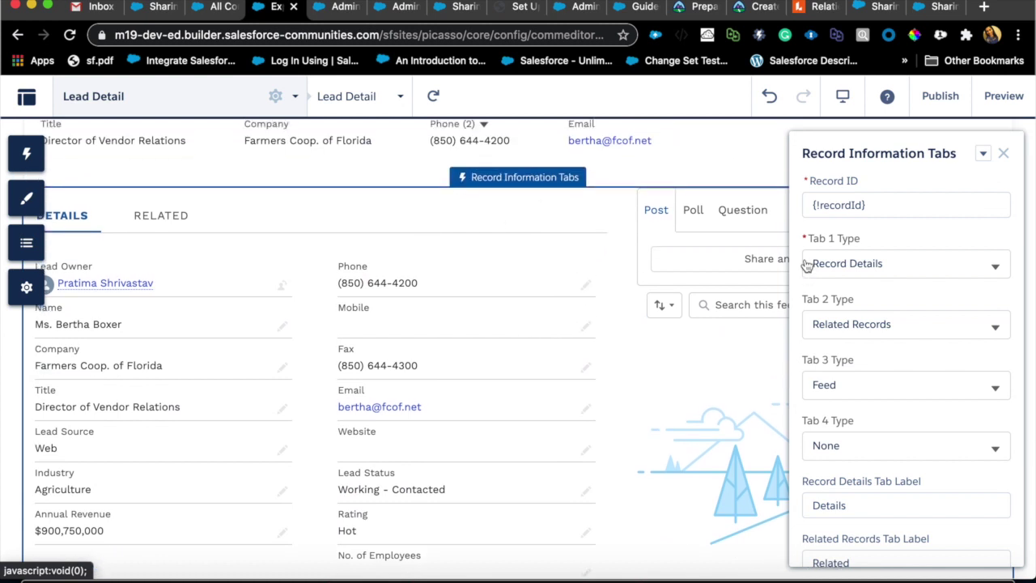
scroll(968, 373, "down", 1)
scroll(969, 372, "down", 2)
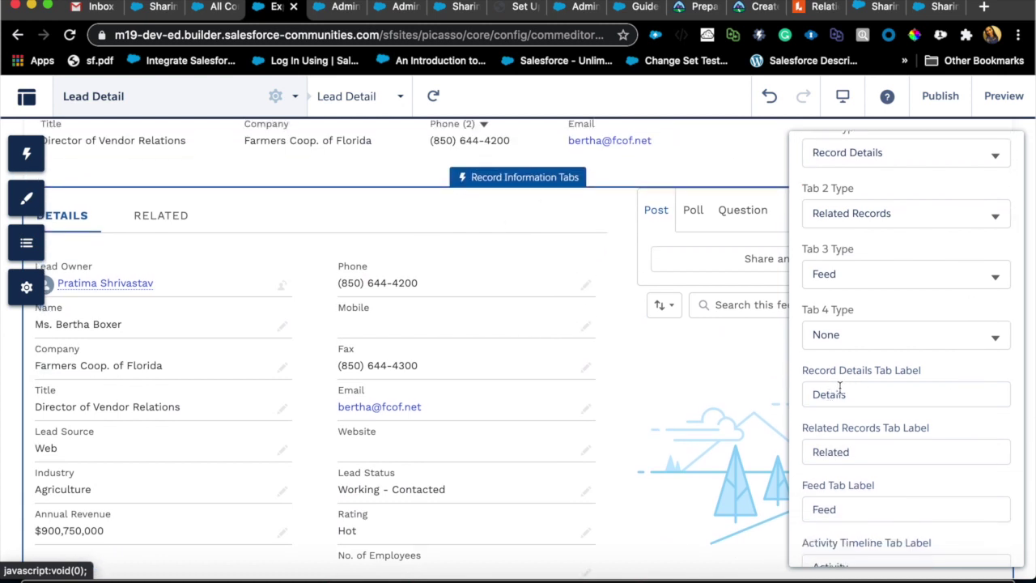
double_click(848, 458)
scroll(559, 442, "up", 5)
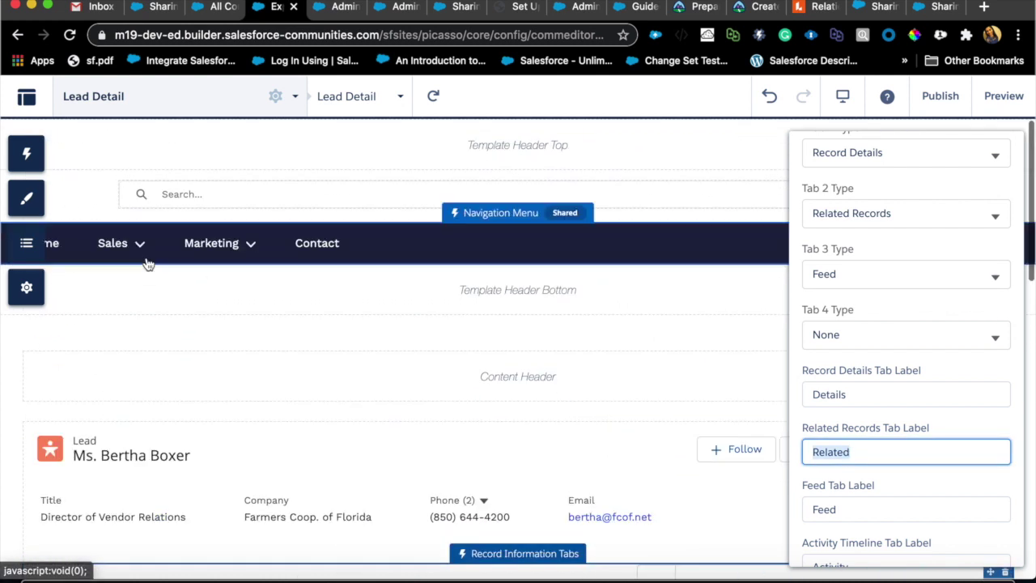
Step: Add a Path component to the Content Header of the Lead Detail page and close its properties
left_click(27, 151)
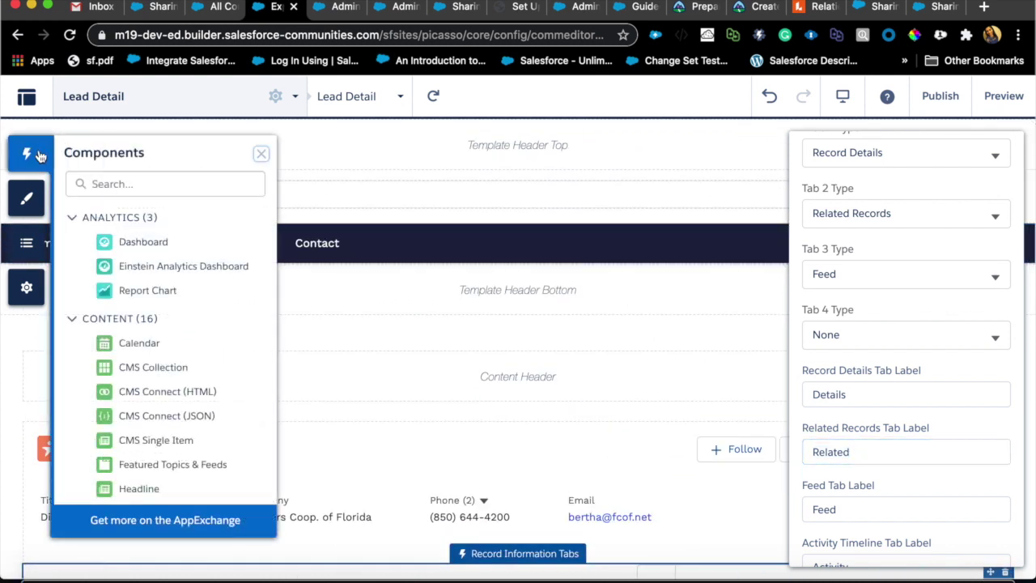
left_click(124, 186)
type("path")
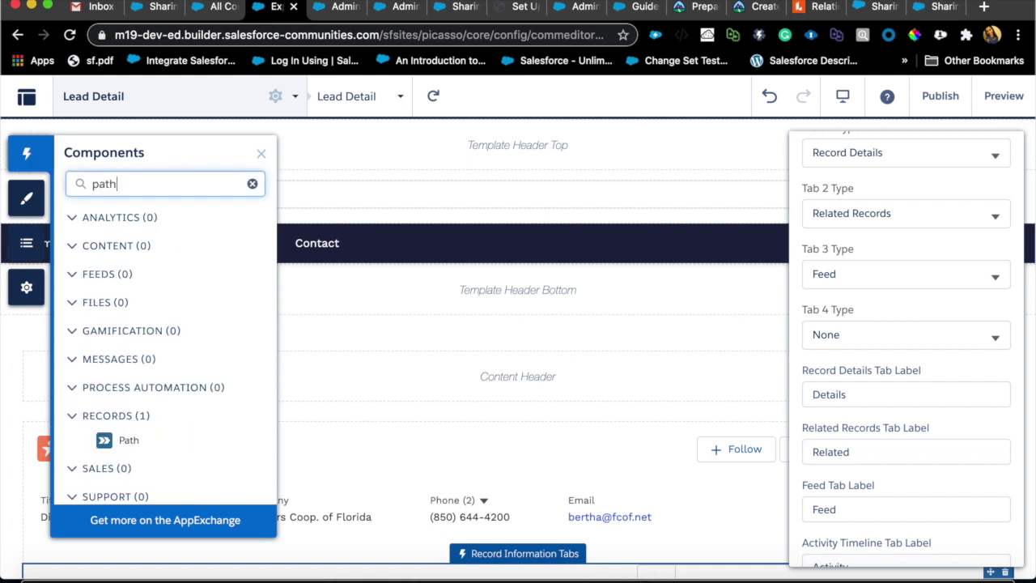
left_click_drag(111, 442, 462, 393)
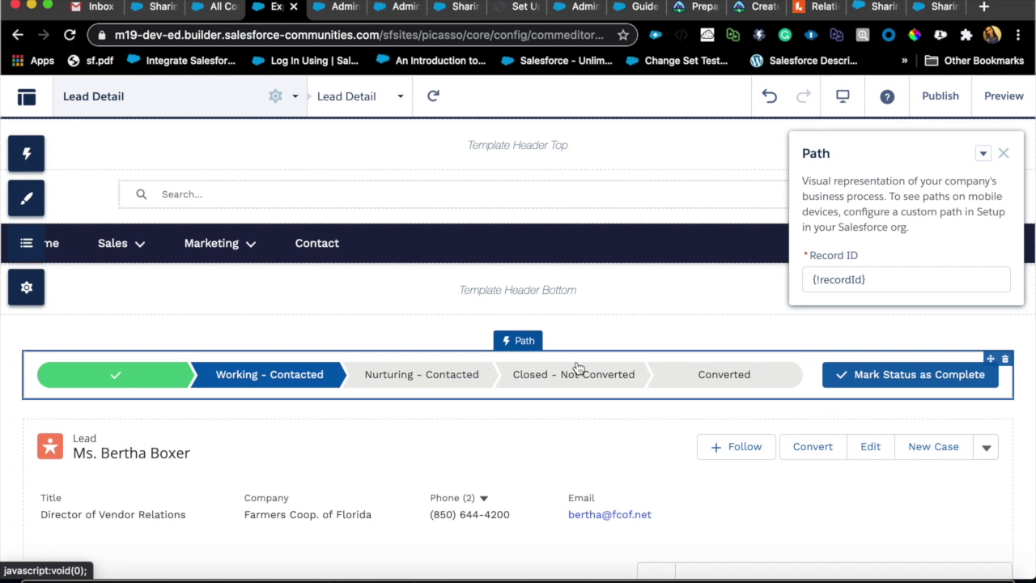
scroll(468, 441, "down", 2)
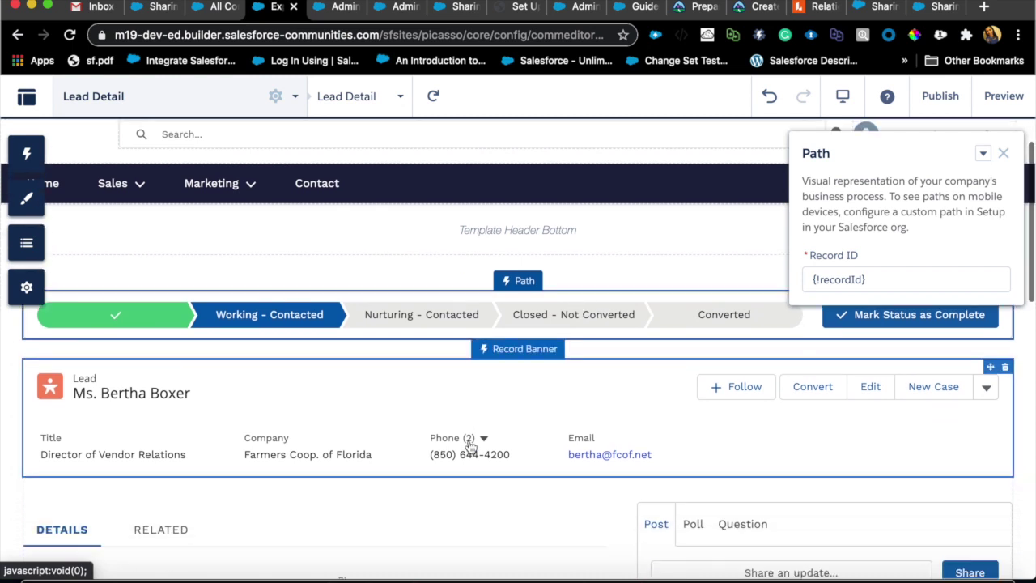
scroll(468, 441, "down", 2)
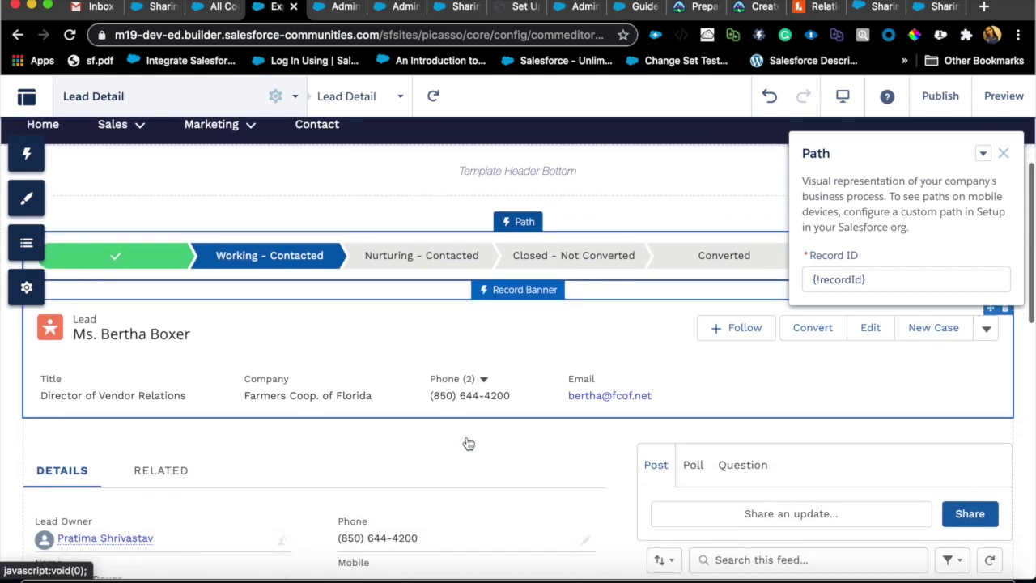
scroll(468, 441, "up", 4)
left_click(1003, 153)
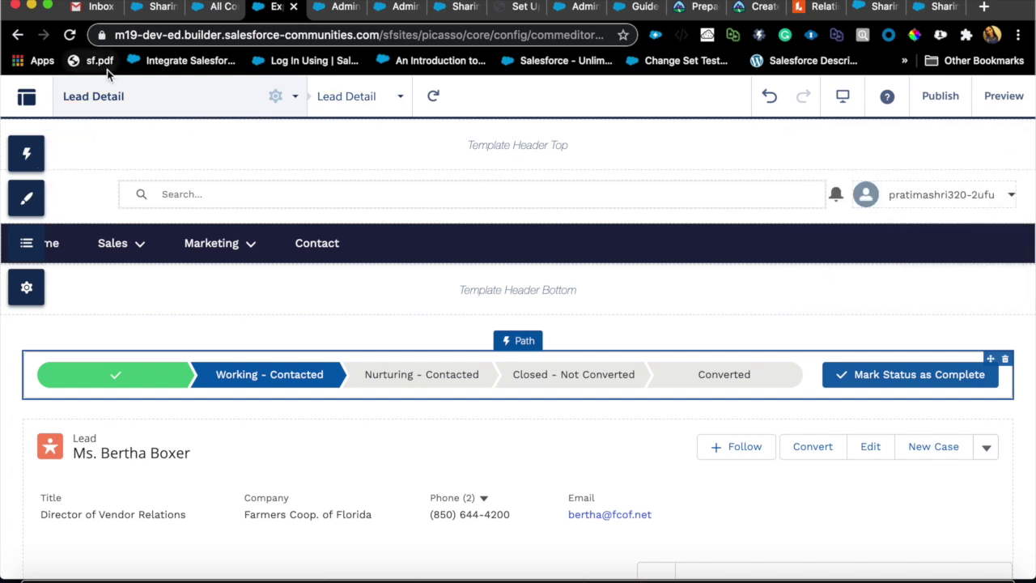
Step: Open the Login page and examine the Login Form's properties, including the Forgot Password Link Label
left_click(291, 106)
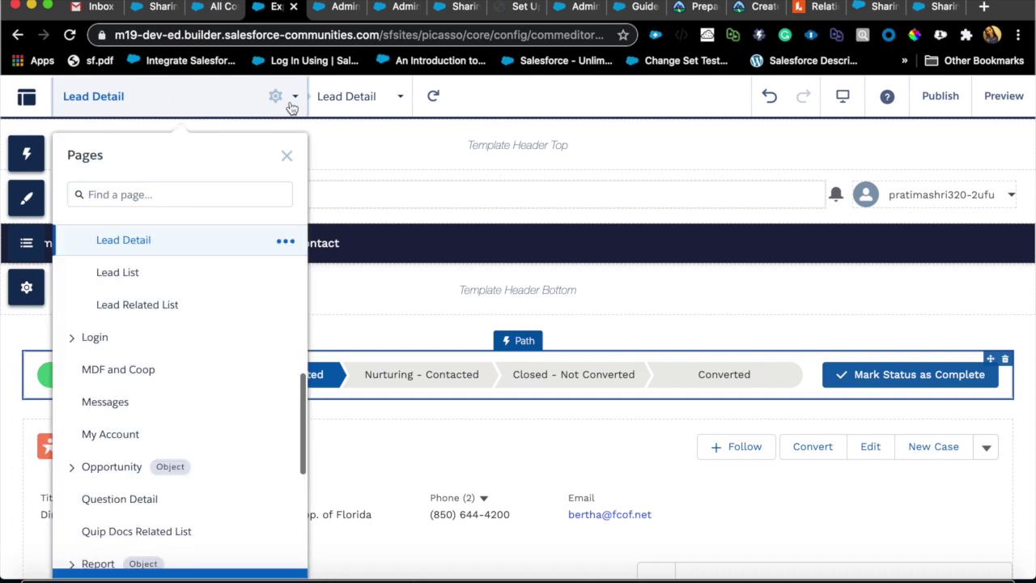
left_click(195, 187)
type("log")
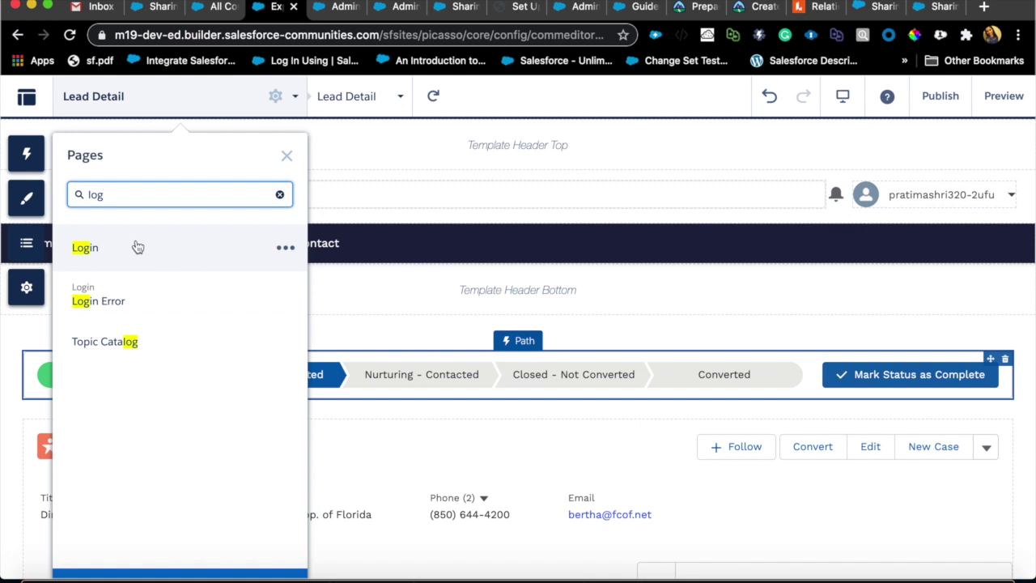
left_click(85, 247)
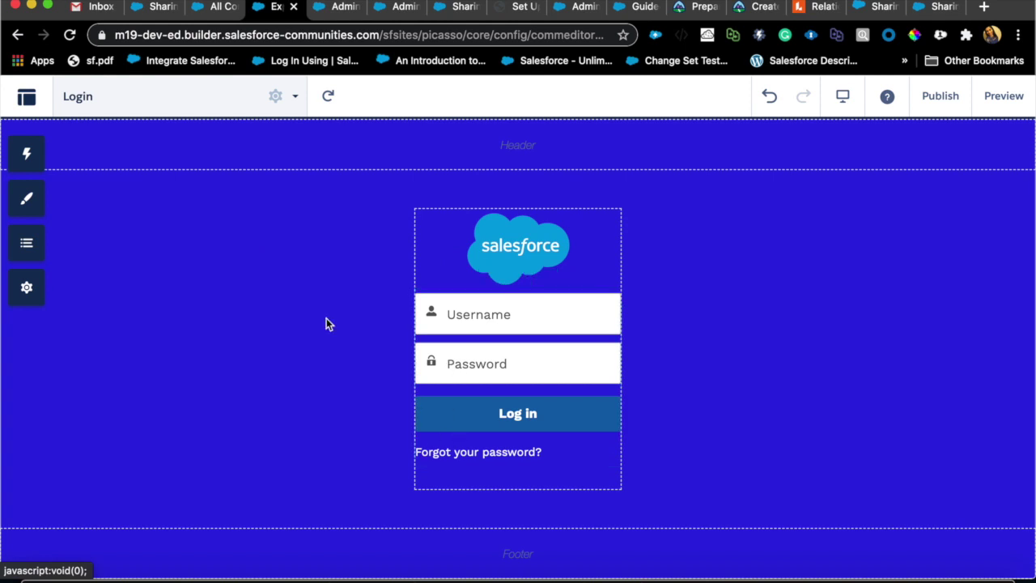
left_click(474, 459)
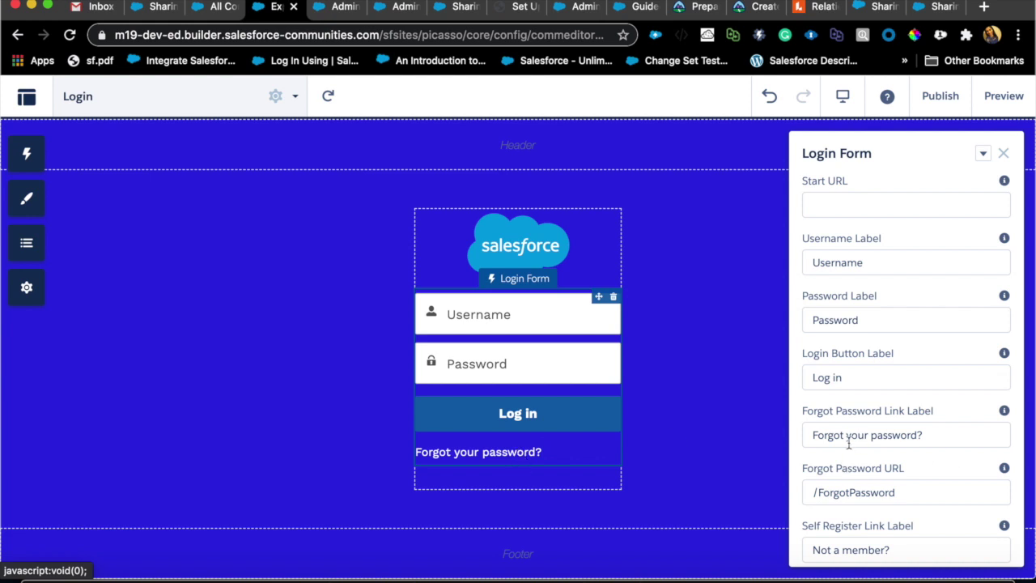
left_click(925, 435)
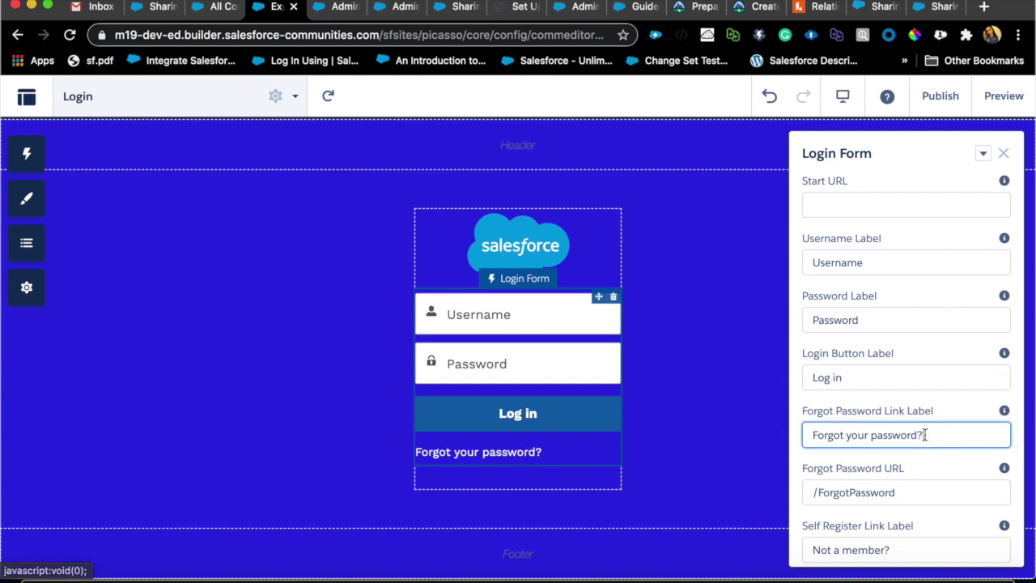
triple_click(856, 437)
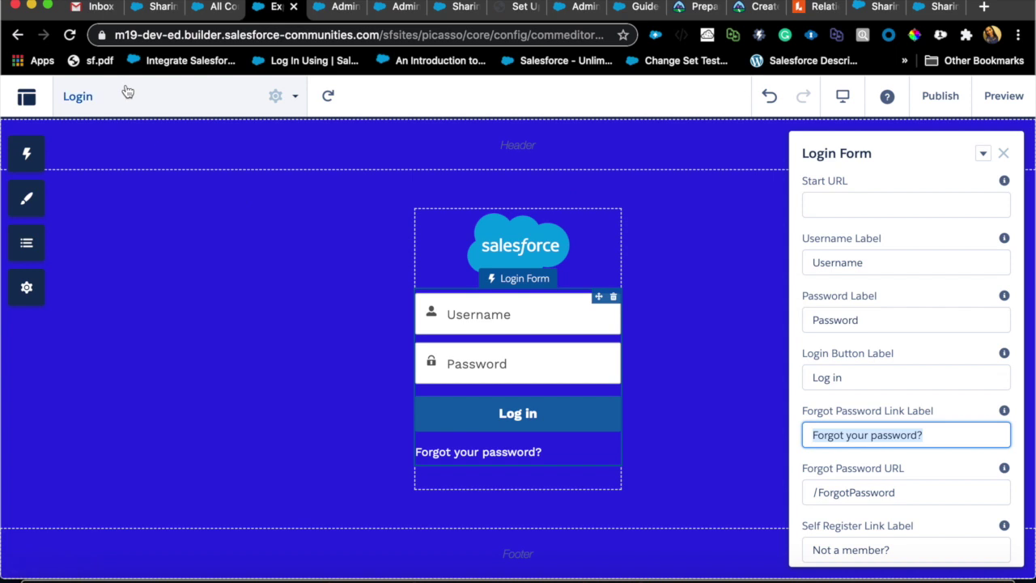
Step: Review the Login page's properties and page variations, including its SEO and layout settings
left_click(295, 99)
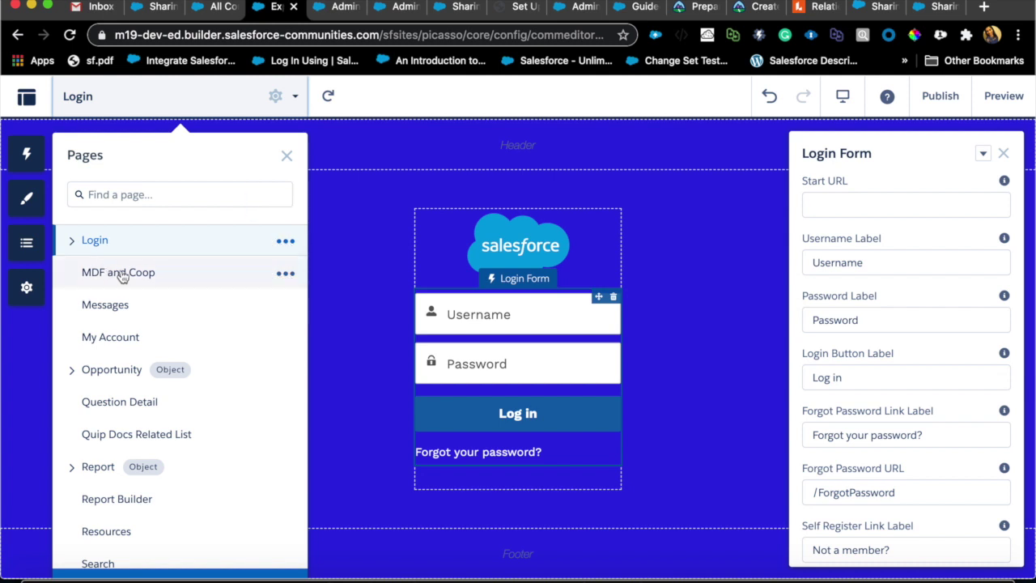
left_click(285, 243)
left_click(350, 250)
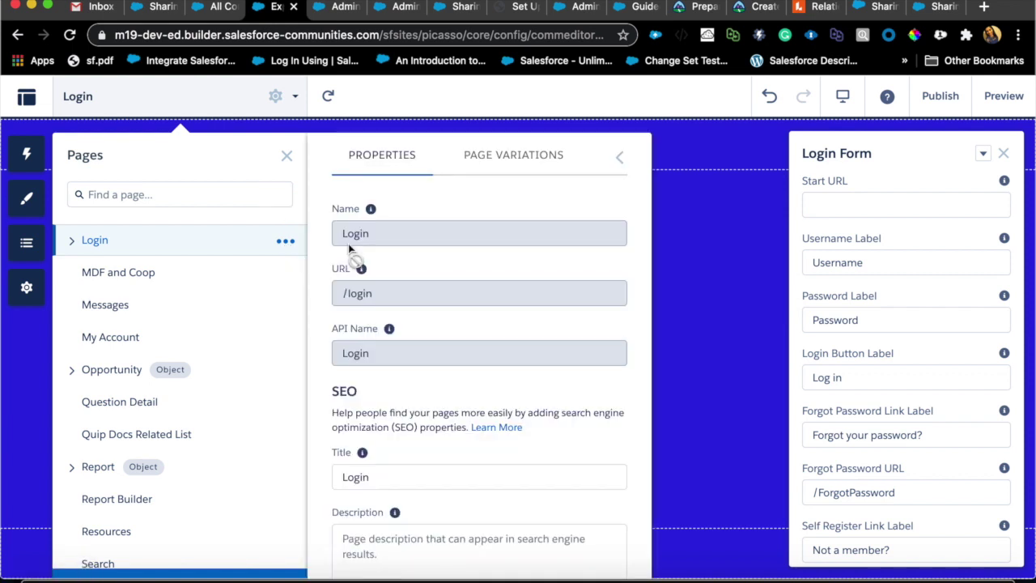
scroll(462, 375, "down", 2)
scroll(462, 375, "up", 2)
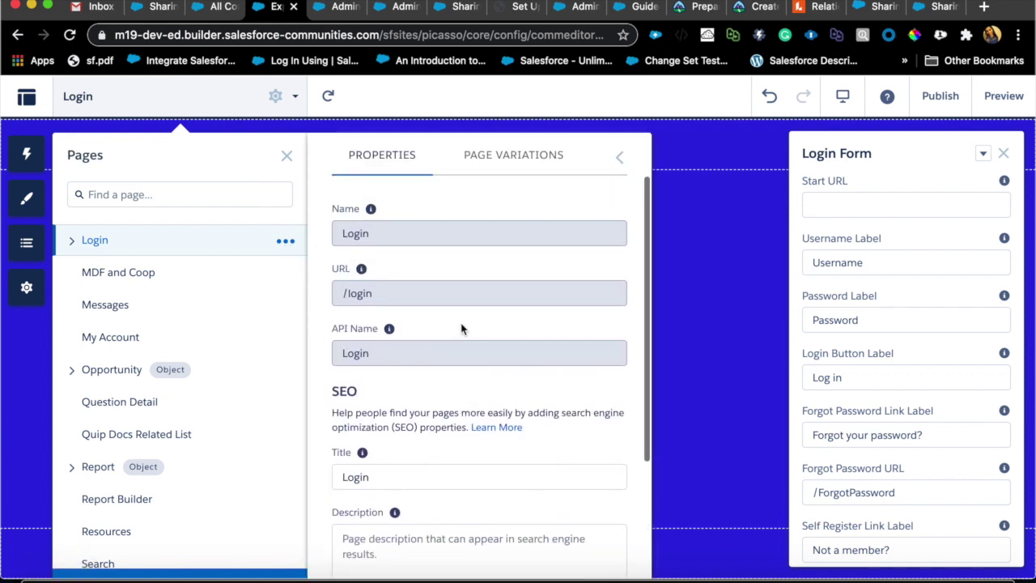
left_click(512, 158)
scroll(513, 338, "down", 1)
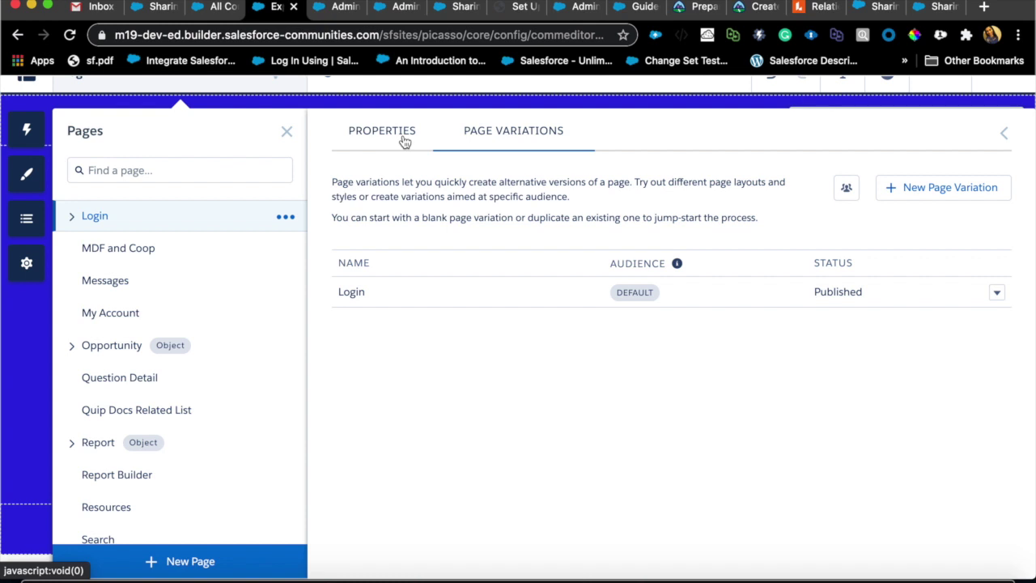
left_click(405, 142)
scroll(407, 301, "down", 5)
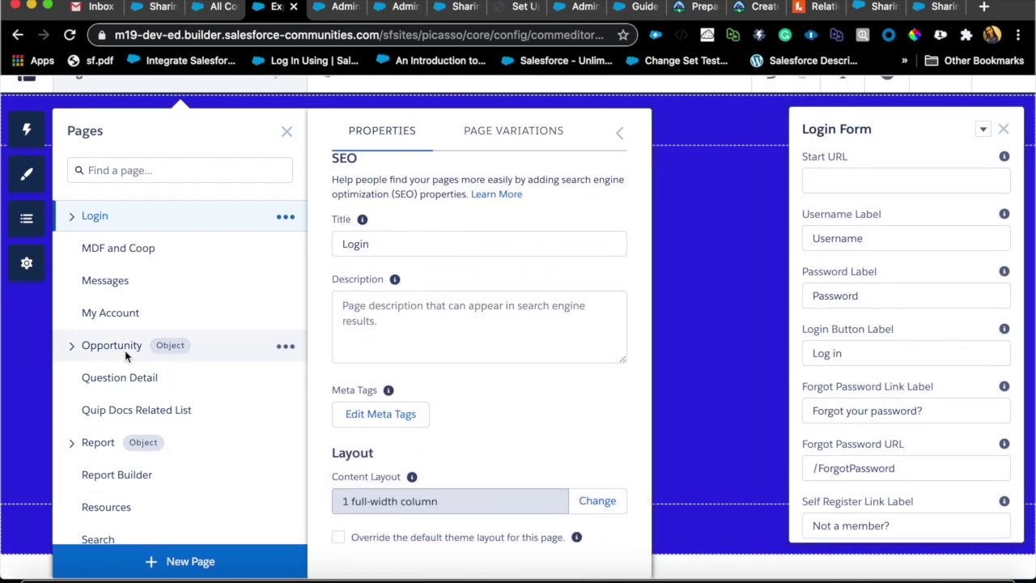
scroll(109, 380, "down", 1)
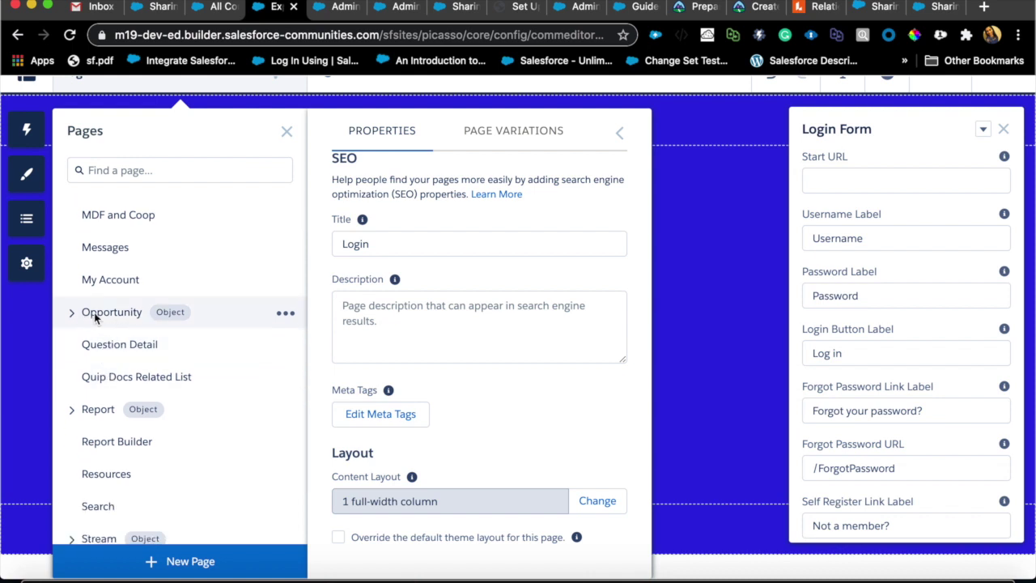
Step: Examine the destinations available for moving the Opportunity object pages, leave them unmoved, and close the page list
left_click(287, 314)
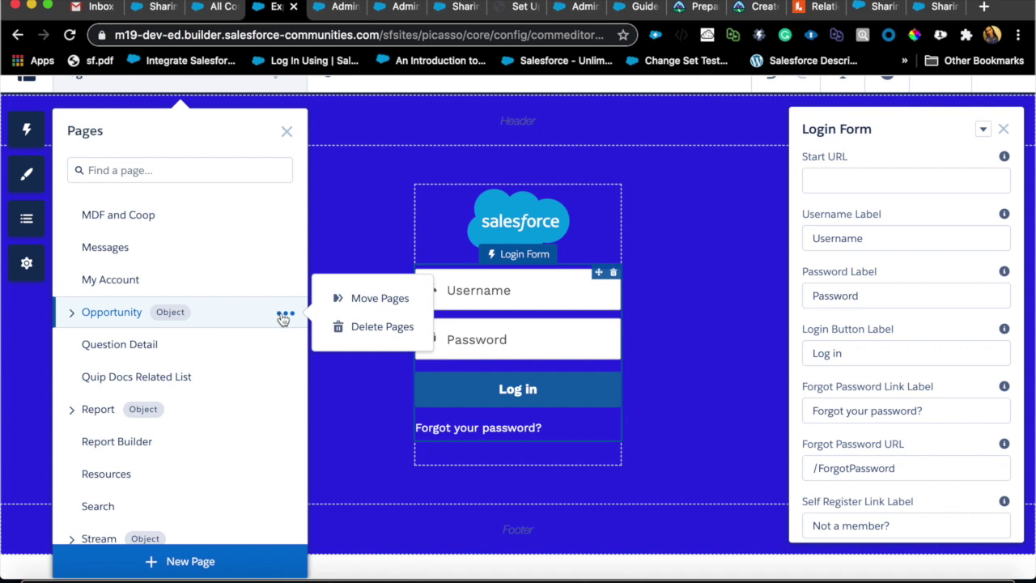
left_click(283, 316)
left_click(284, 315)
left_click(331, 299)
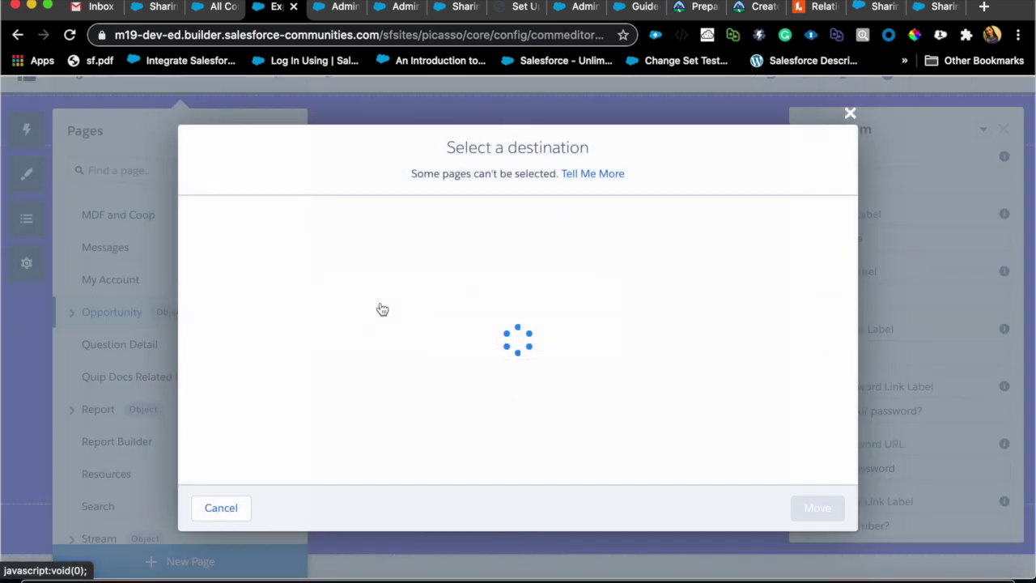
scroll(352, 370, "down", 3)
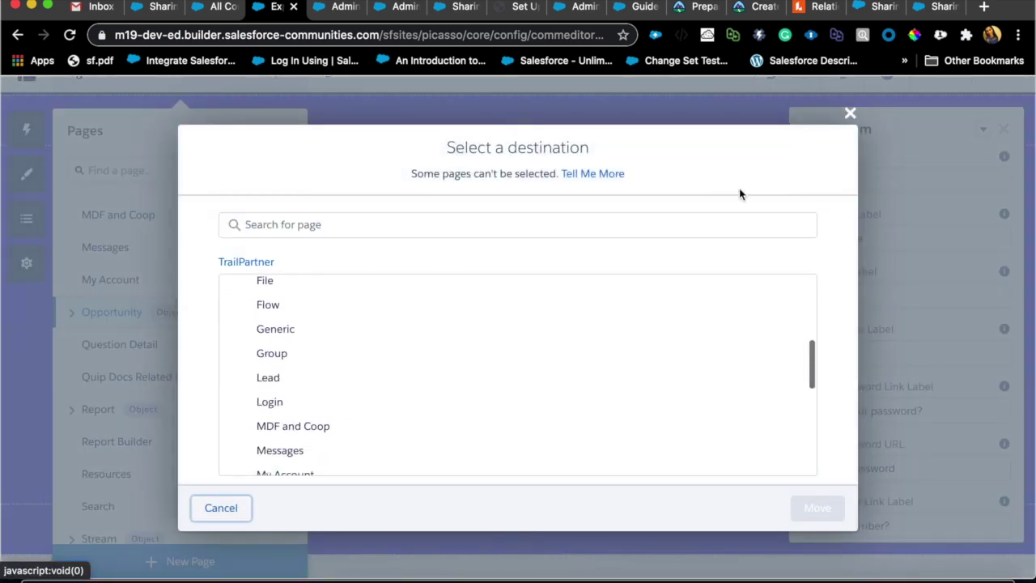
scroll(288, 393, "up", 3)
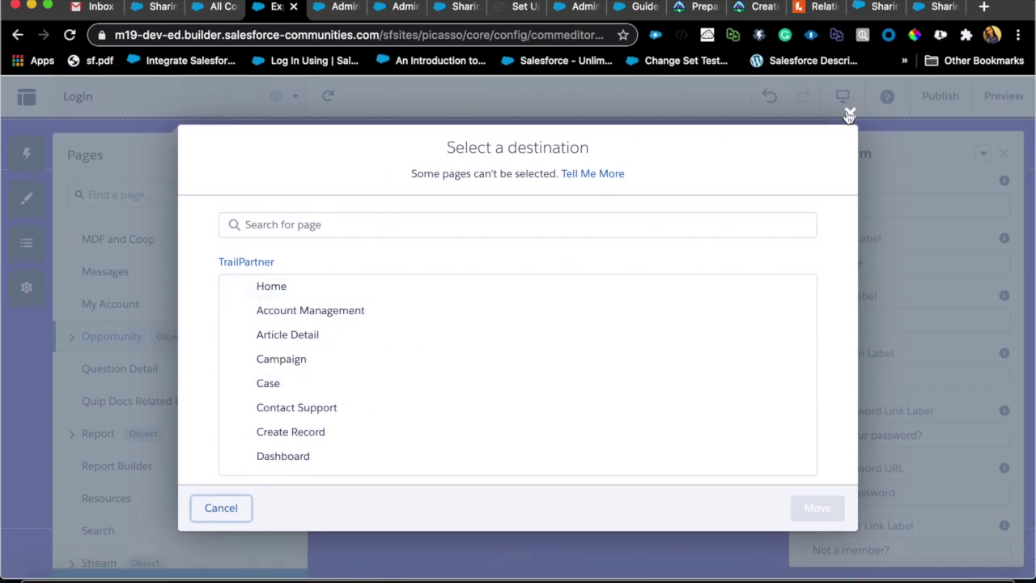
left_click(849, 115)
scroll(154, 365, "down", 2)
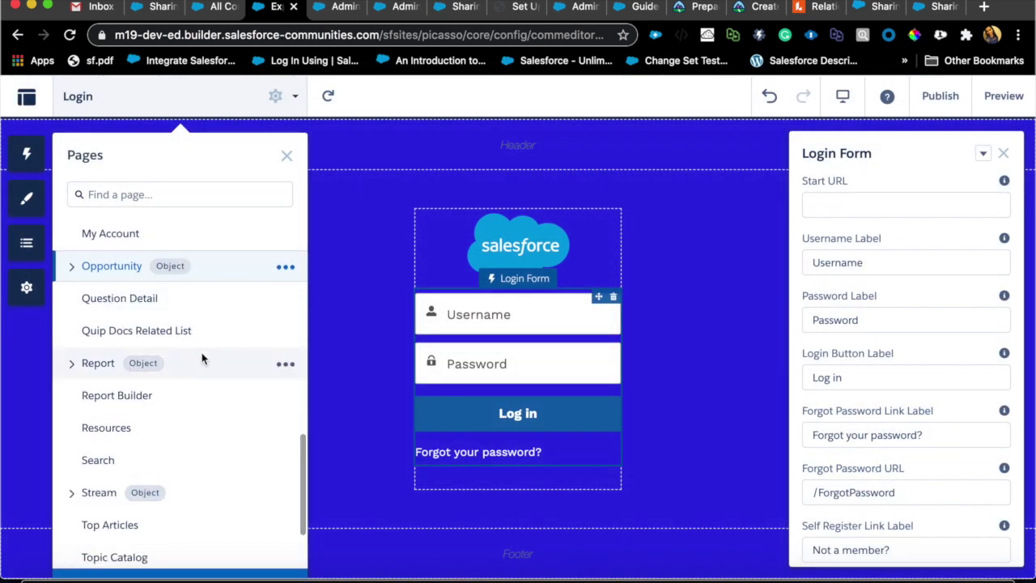
scroll(135, 337, "up", 1)
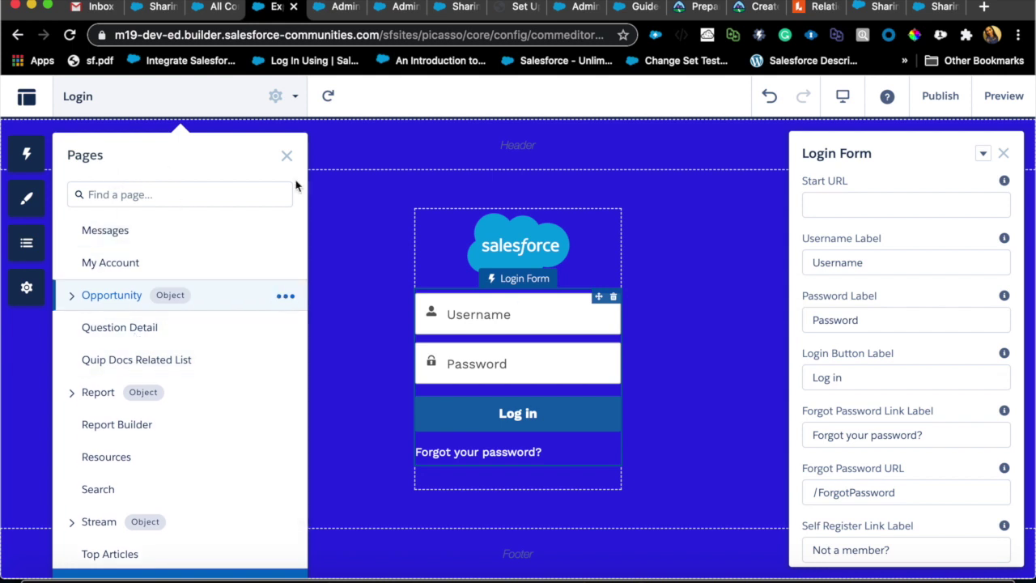
left_click(287, 157)
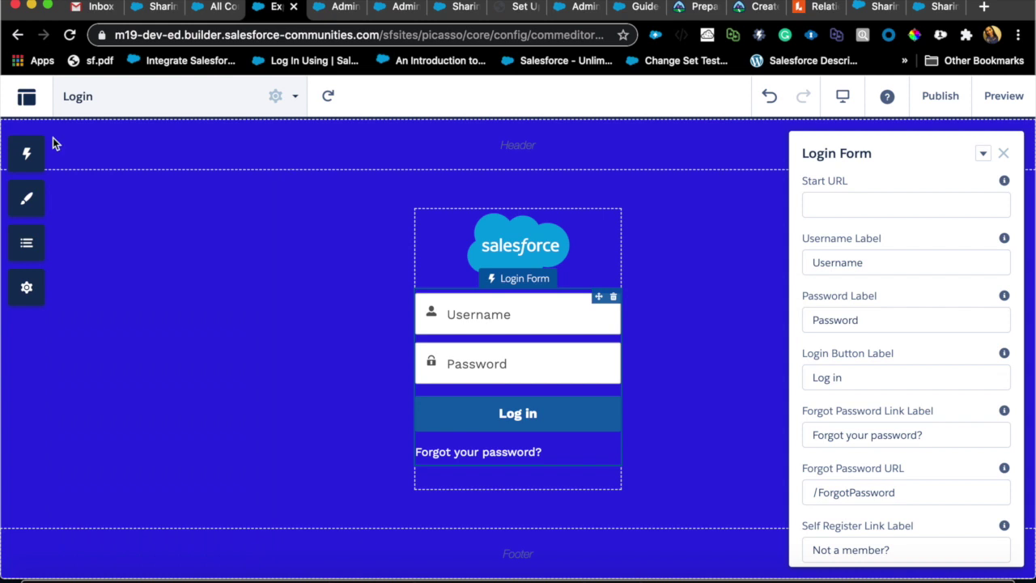
Step: Set the theme's Company Logo to the first winter 2021 image from the Asset Library
left_click(27, 203)
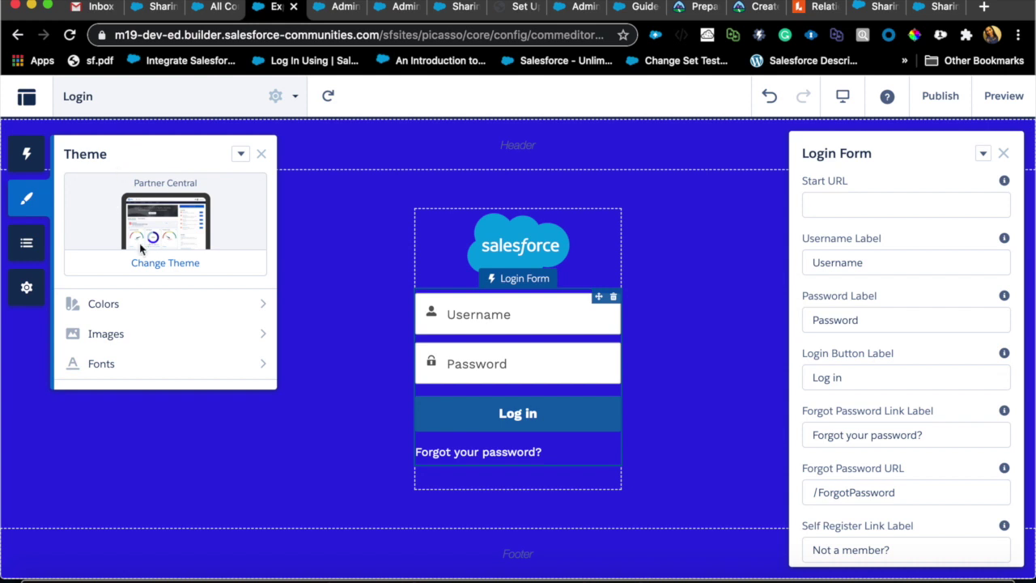
left_click(125, 340)
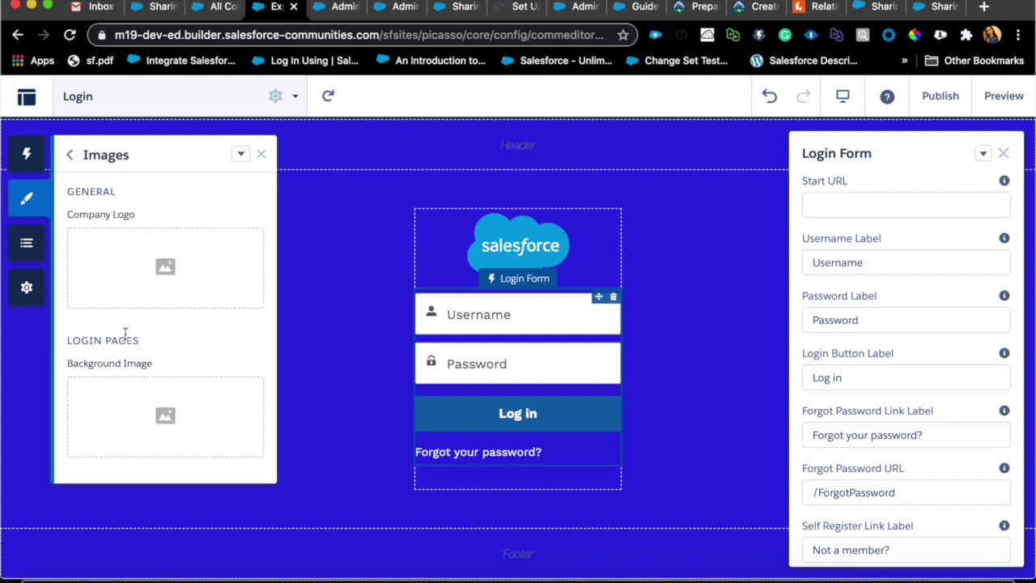
left_click(167, 265)
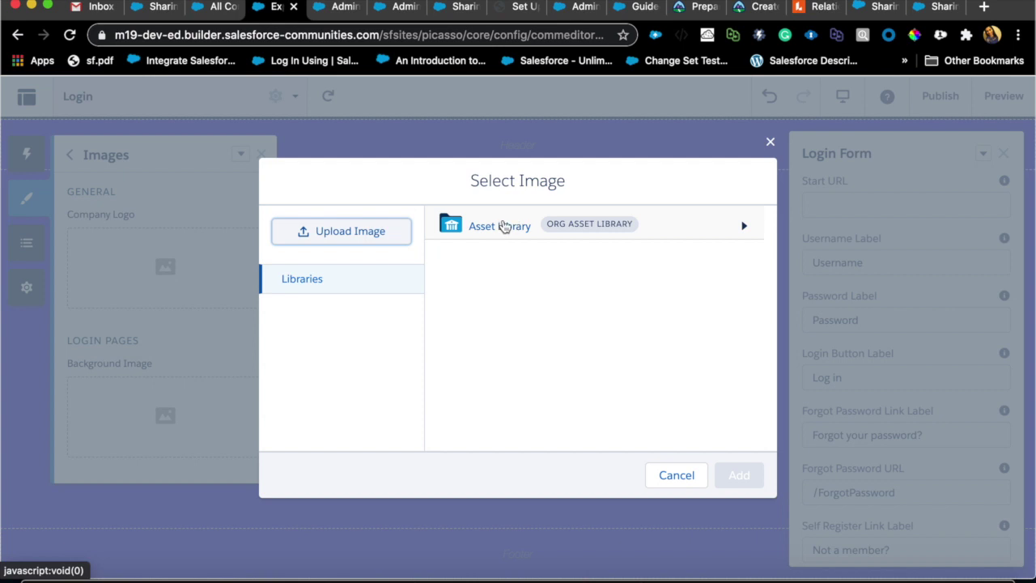
left_click(502, 226)
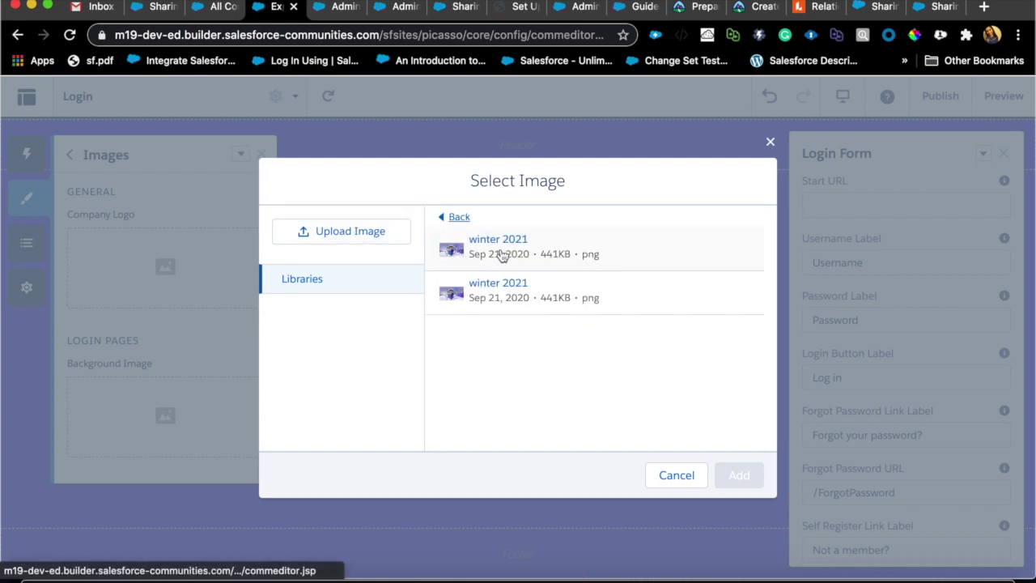
left_click(503, 256)
left_click(737, 475)
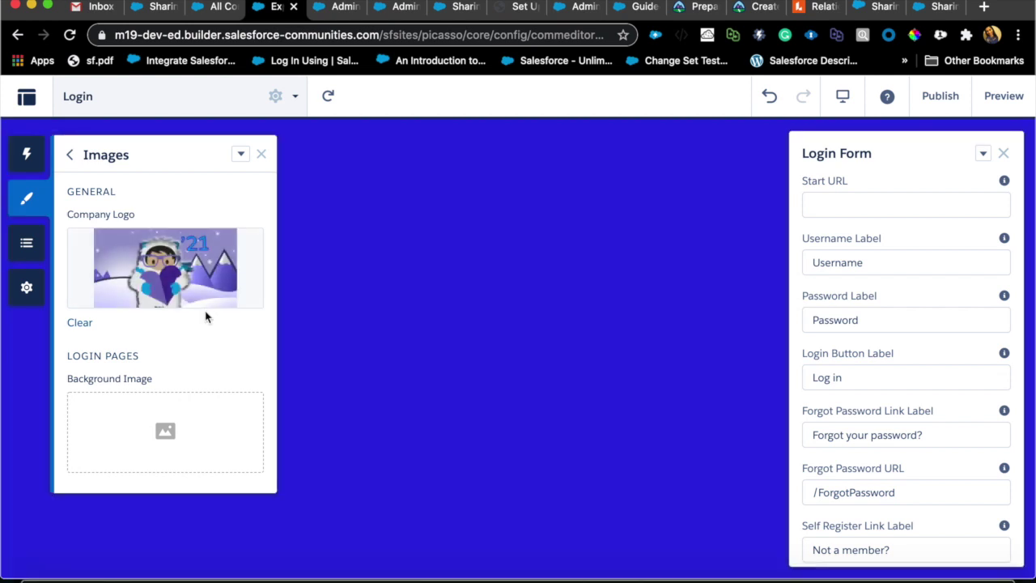
Step: Set the login pages' Background Image to the second winter 2021 image from the Asset Library
left_click(165, 427)
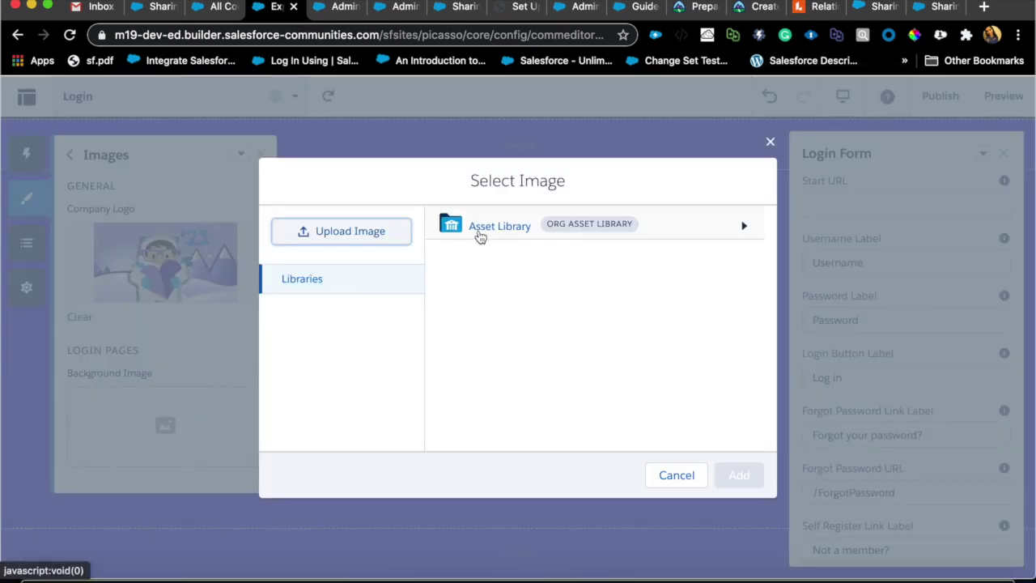
left_click(479, 230)
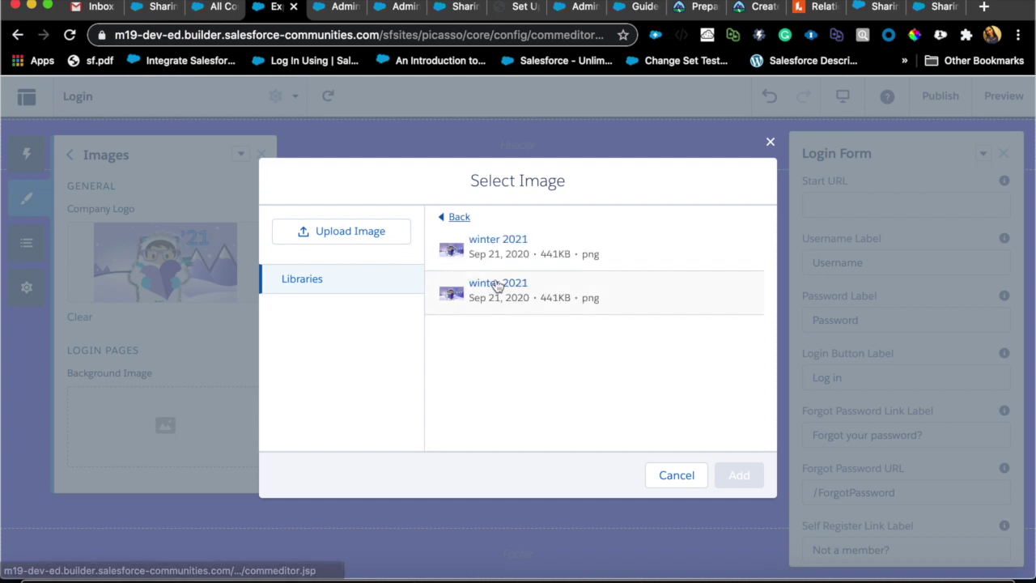
left_click(494, 290)
left_click(738, 476)
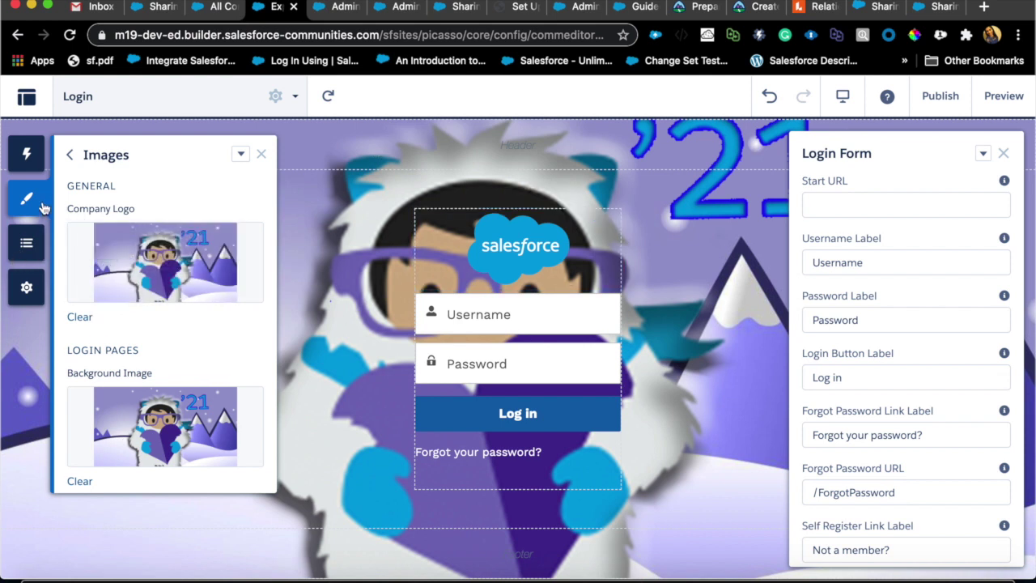
Step: Generate the theme's color palette from the winter 2021 image in the Asset Library and review the general and login page colors
left_click(77, 158)
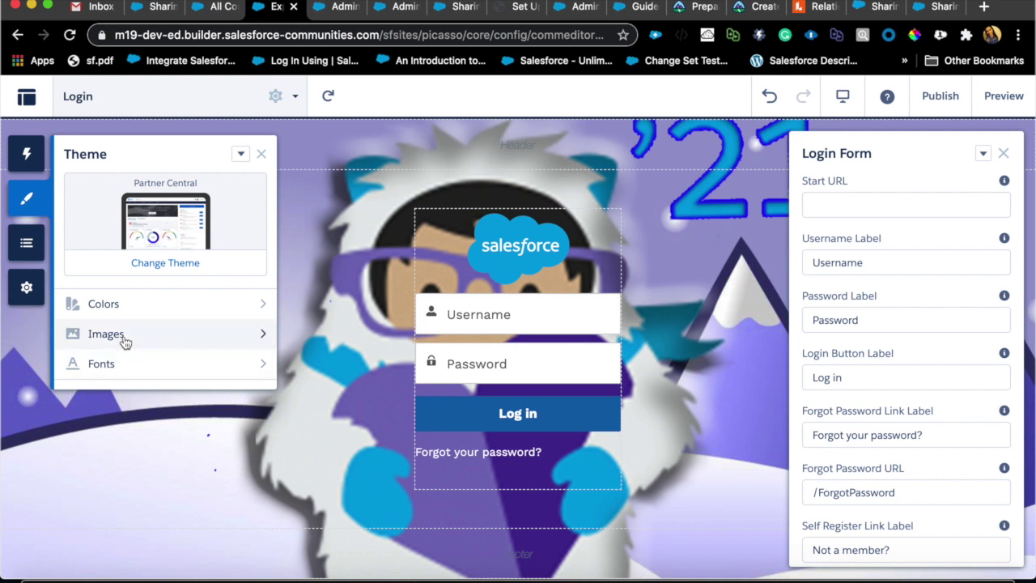
left_click(149, 304)
scroll(135, 381, "down", 4)
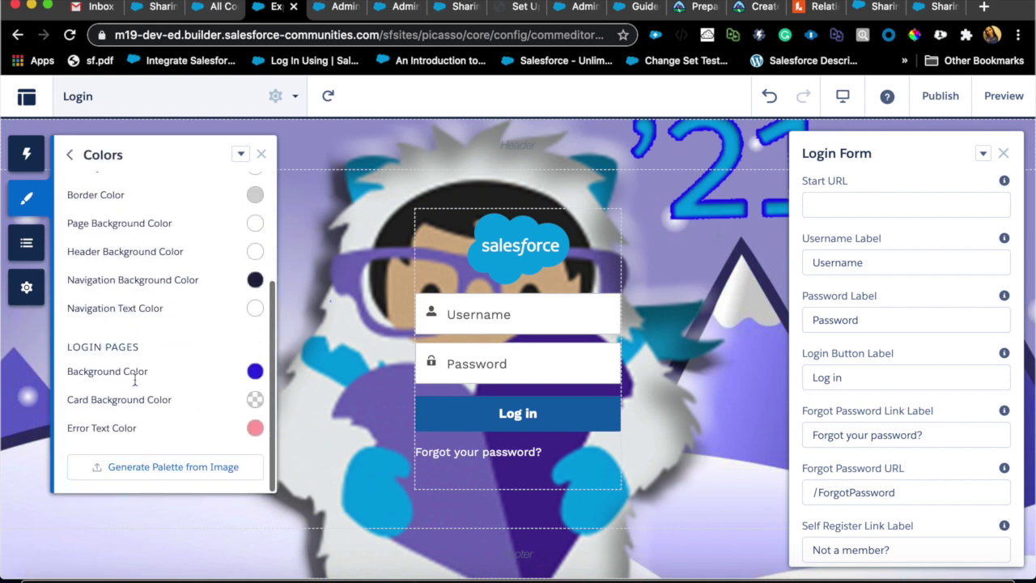
left_click(133, 470)
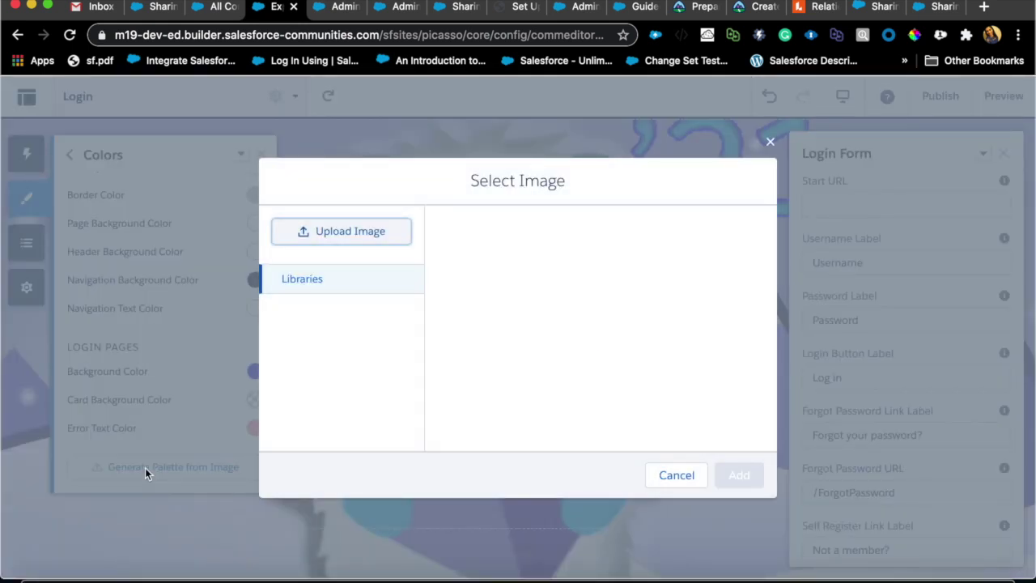
left_click(499, 243)
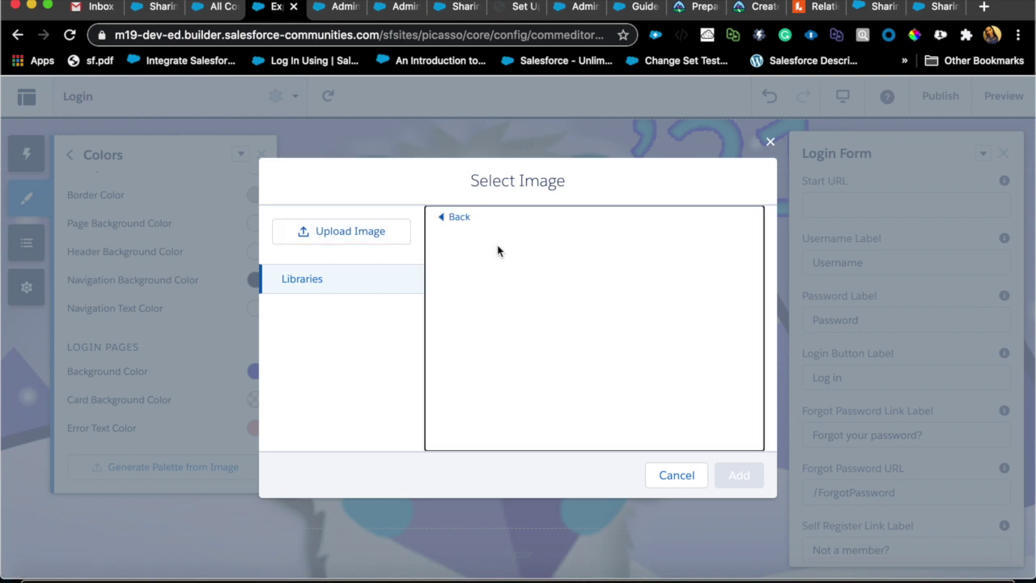
left_click(506, 296)
left_click(737, 475)
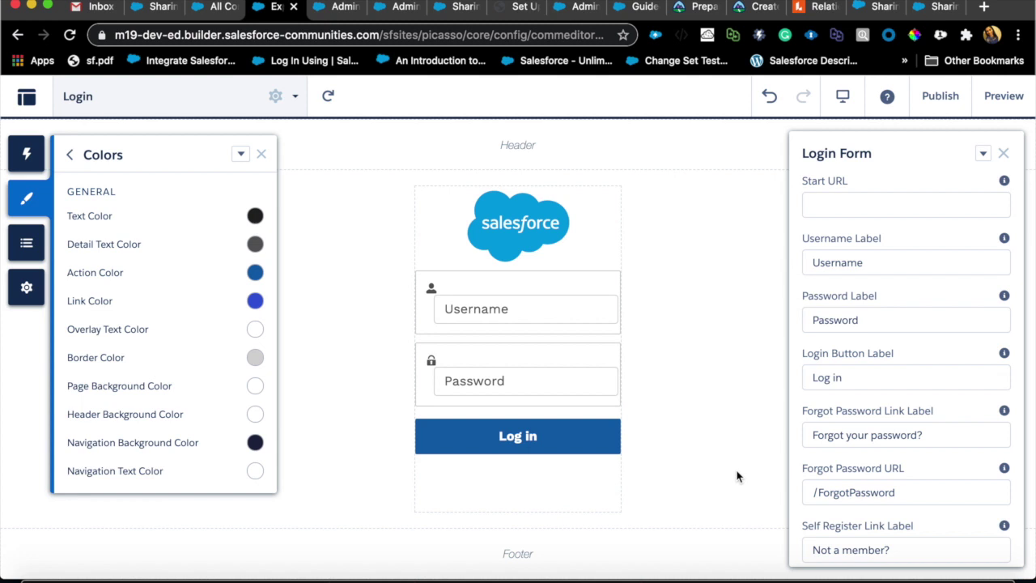
scroll(122, 380, "down", 4)
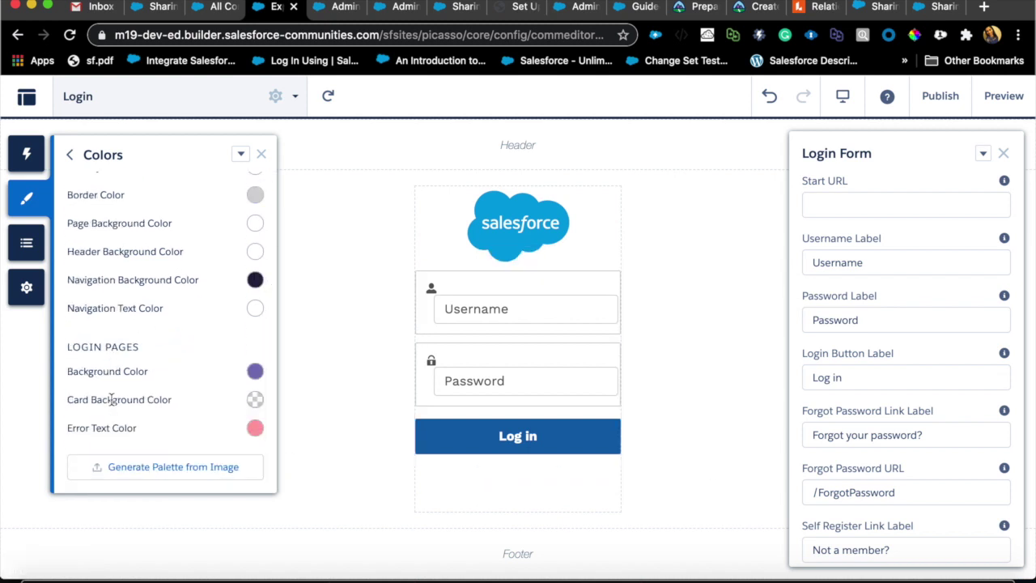
scroll(94, 336, "up", 1)
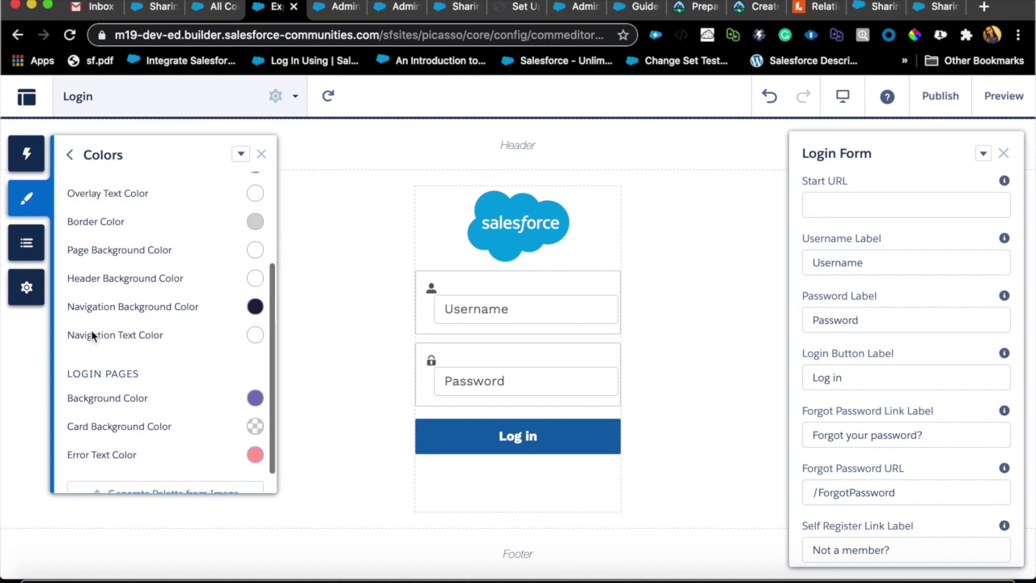
Step: Review the theme's font settings and the components in the Login page's structure
left_click(68, 153)
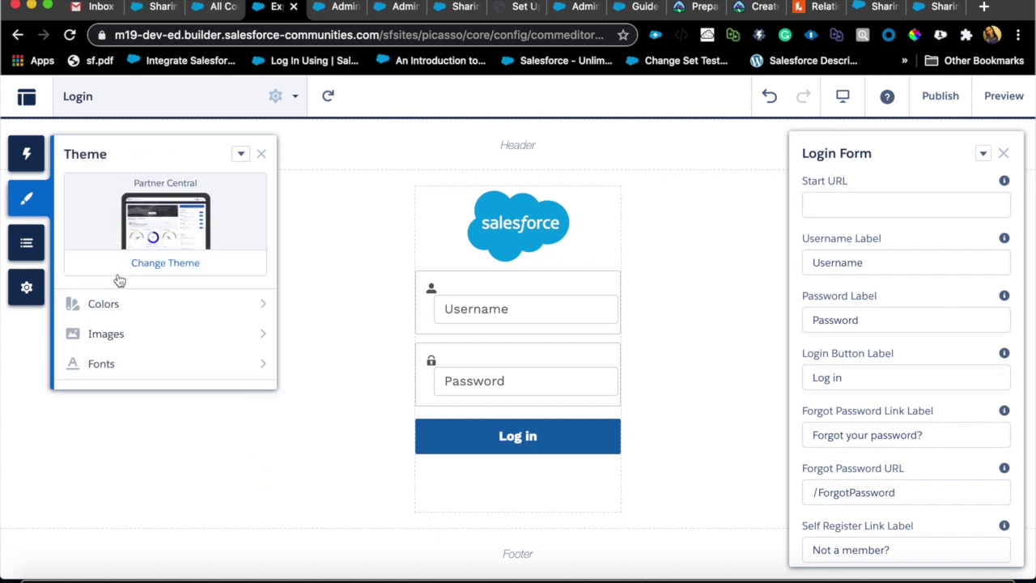
left_click(119, 366)
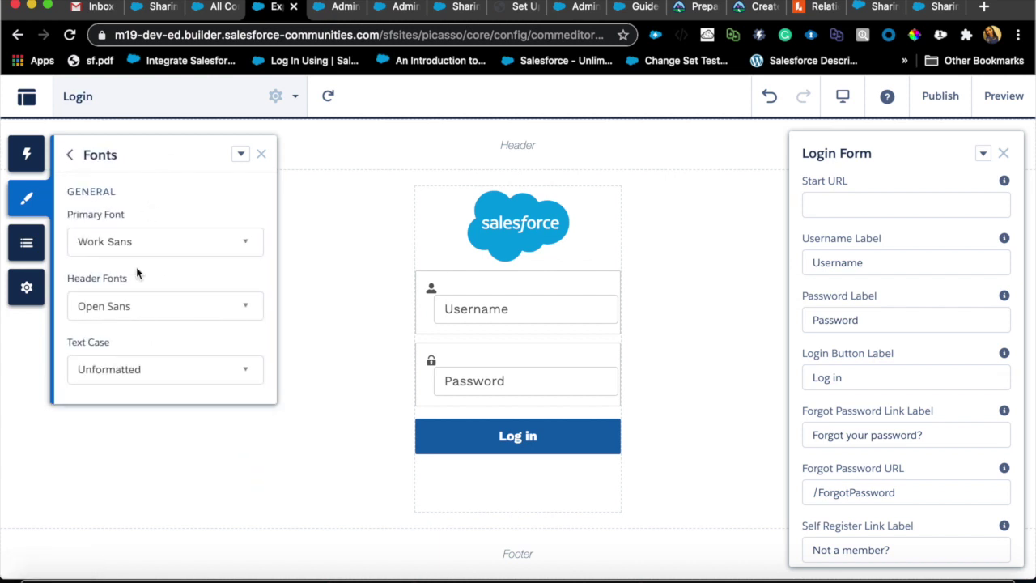
left_click(71, 157)
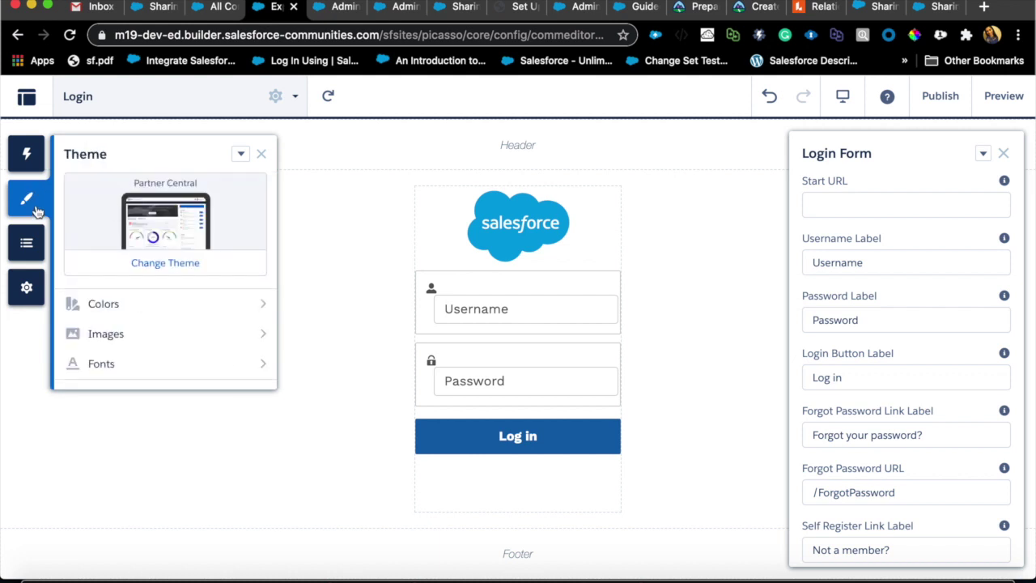
left_click(31, 245)
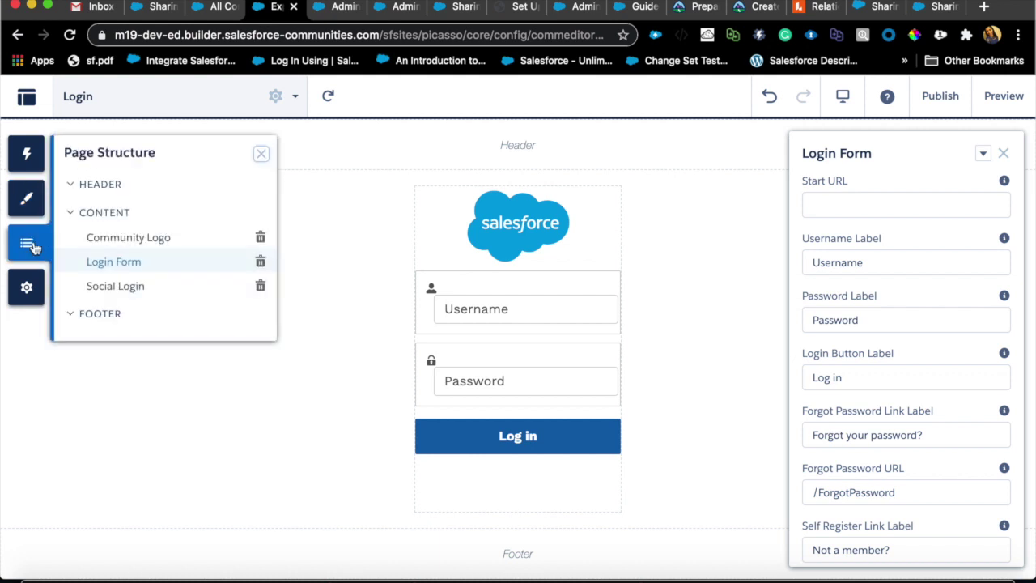
Step: Open the My Account page
left_click(296, 96)
left_click(128, 338)
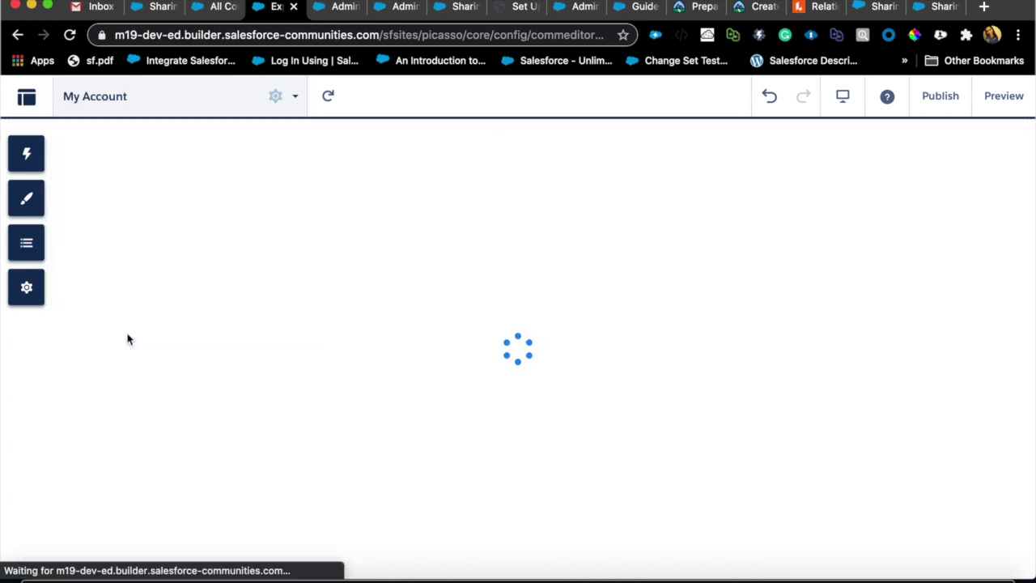
Step: Search the pages for "lead", open the Lead Detail page and review its page structure and content
left_click(295, 96)
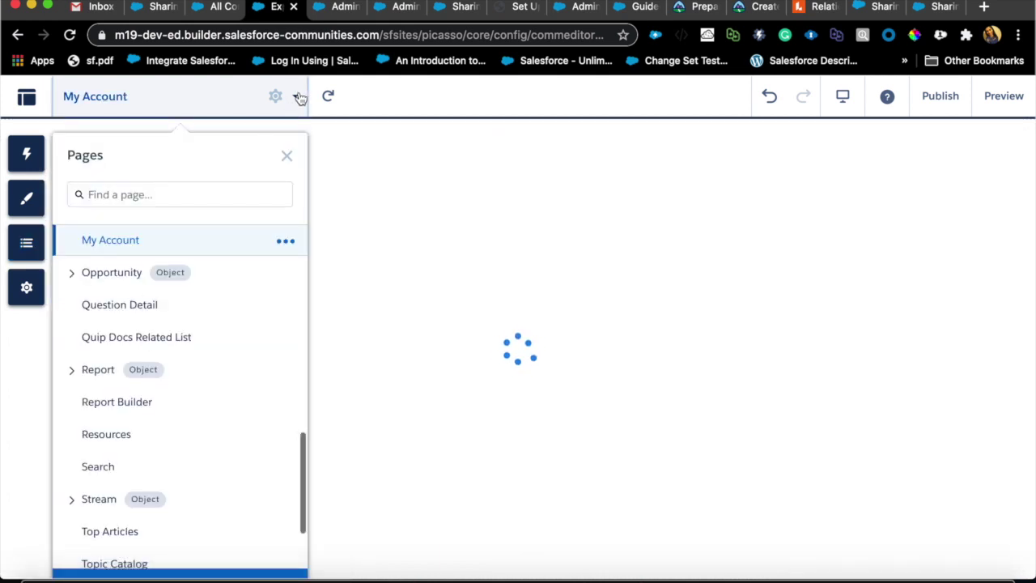
left_click(299, 97)
left_click(298, 97)
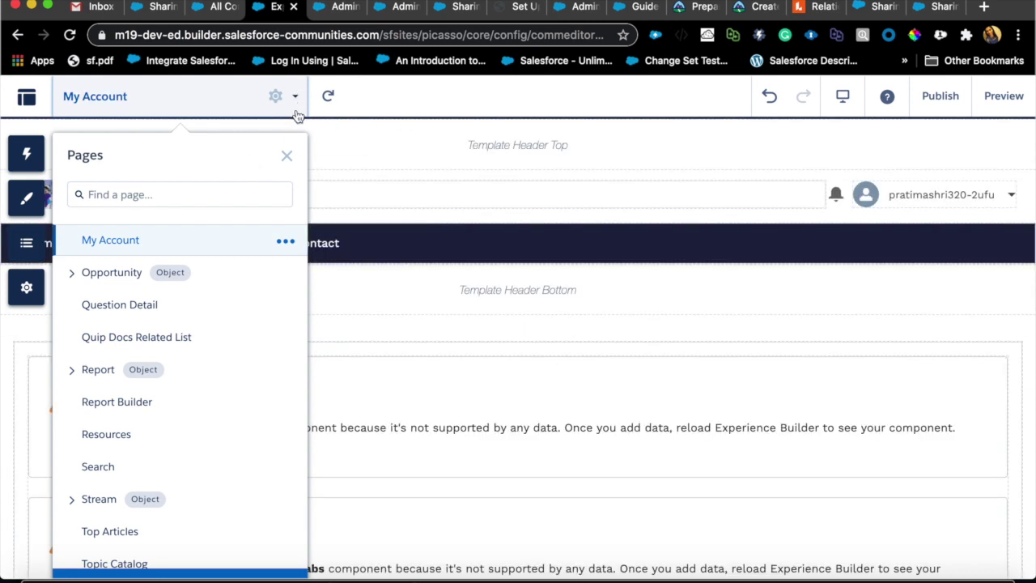
left_click(295, 111)
left_click(295, 110)
scroll(157, 390, "down", 2)
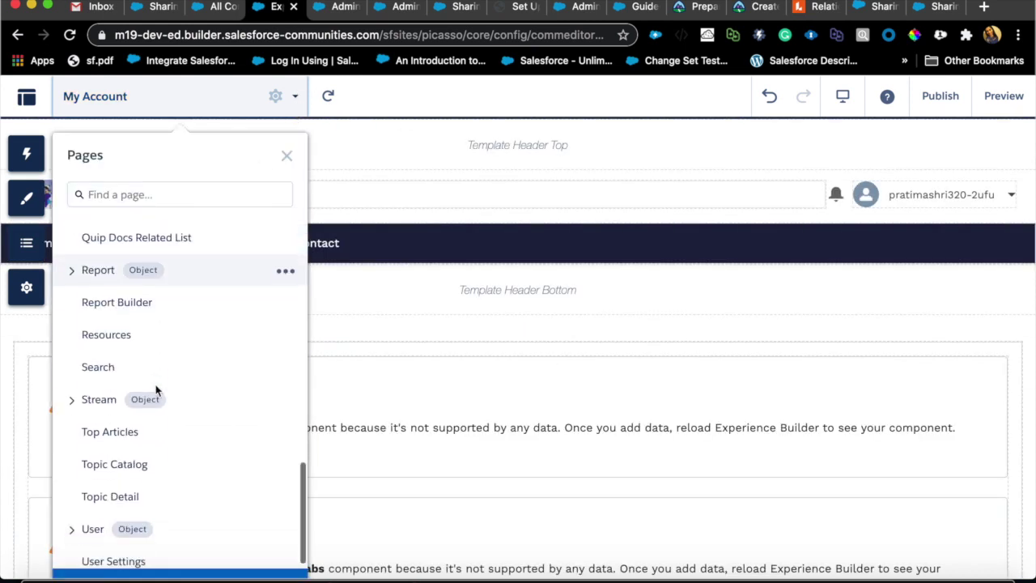
left_click(172, 194)
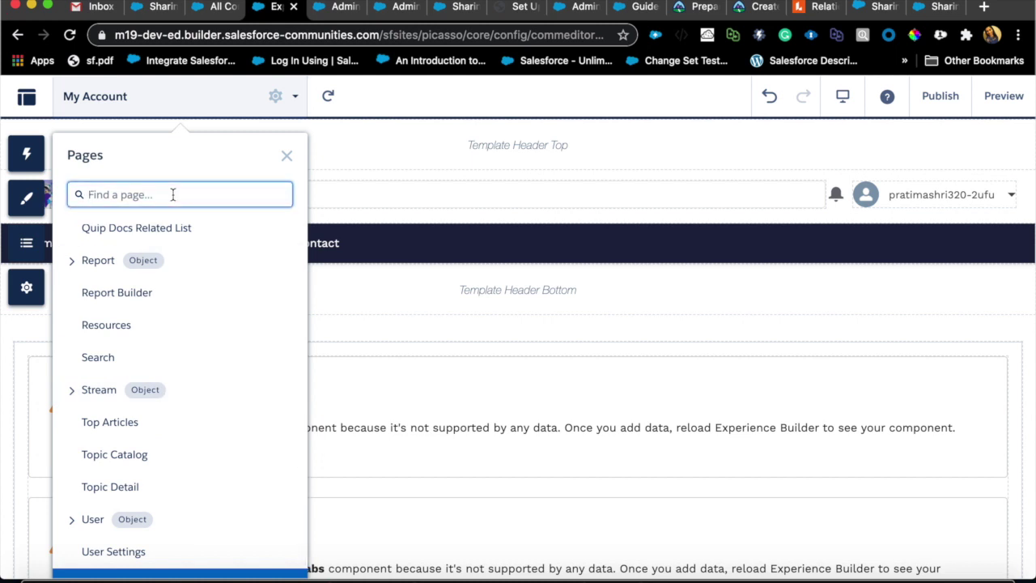
type("lead")
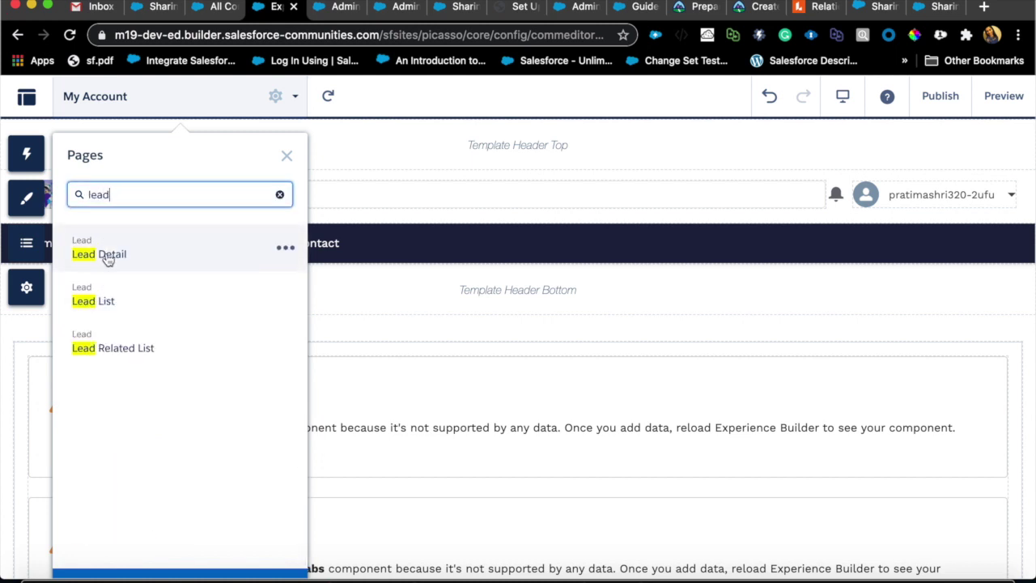
left_click(107, 256)
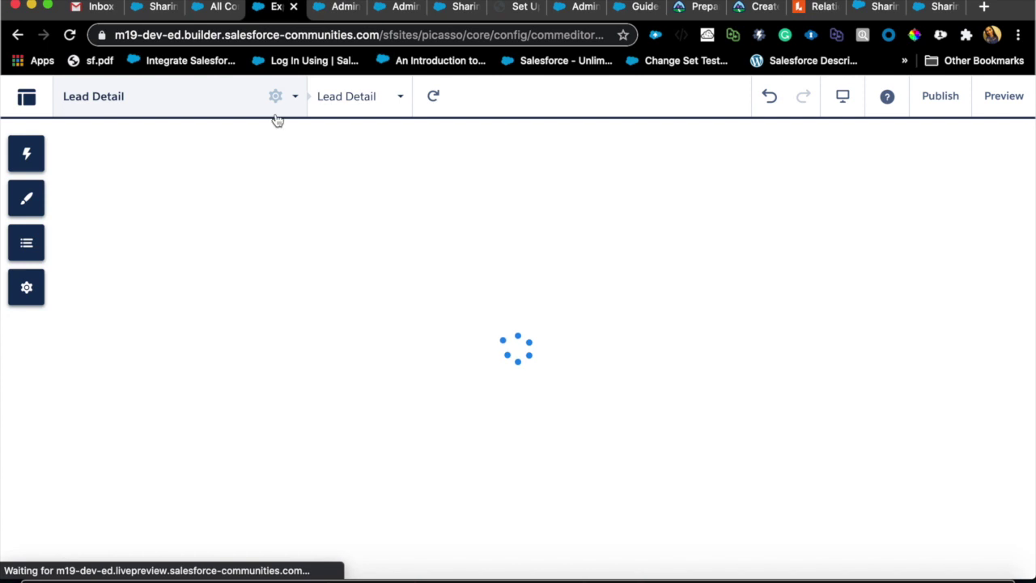
left_click(27, 249)
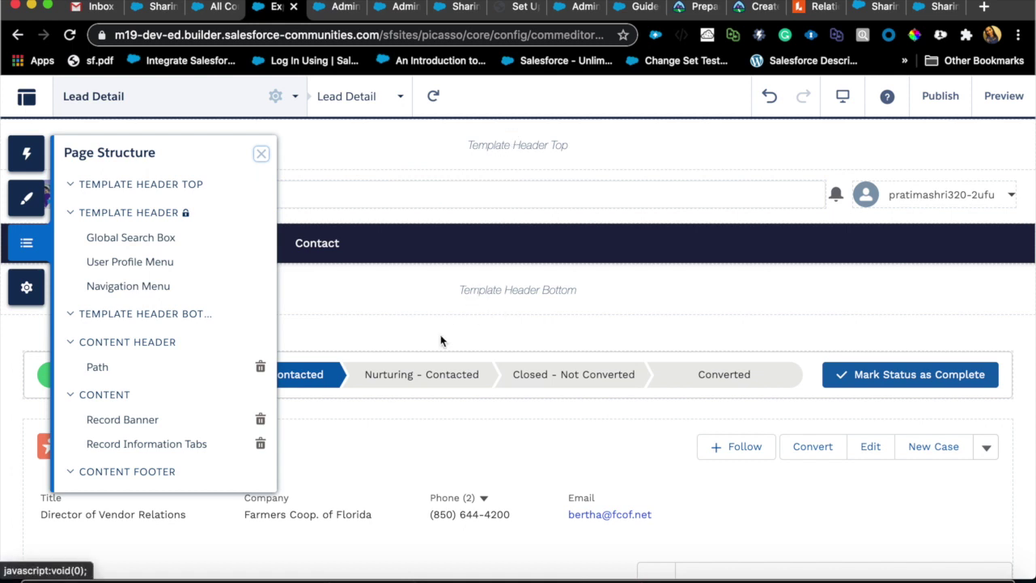
scroll(440, 340, "down", 5)
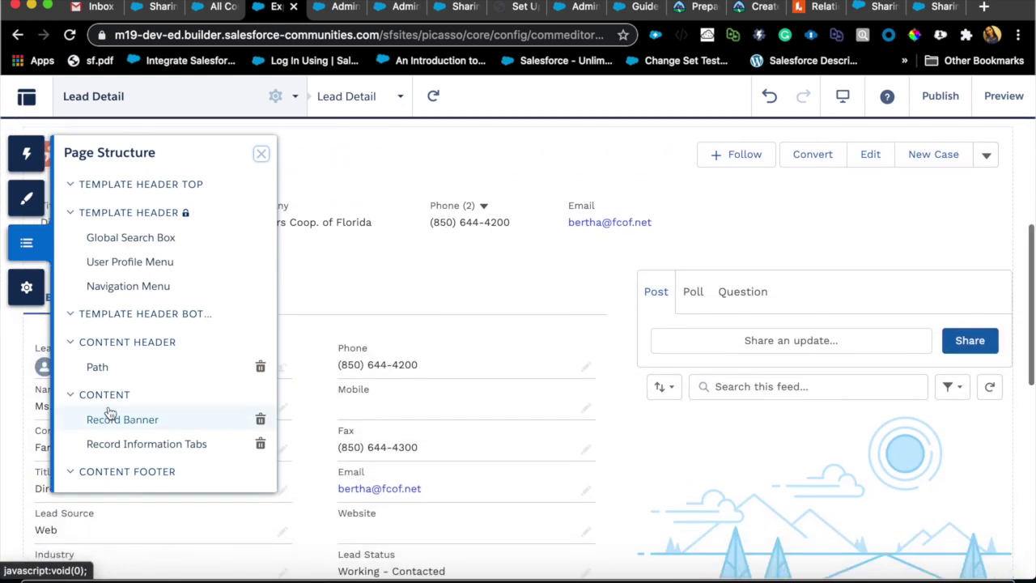
Step: Examine the record details, related tabs and footer regions of the Lead Detail page against its page structure
scroll(441, 370, "down", 5)
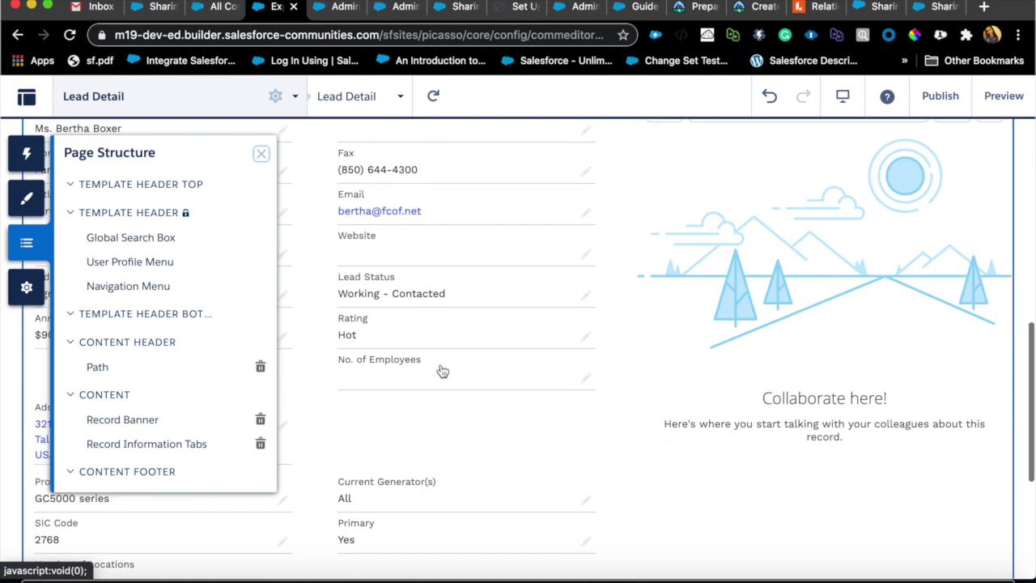
scroll(441, 341, "down", 5)
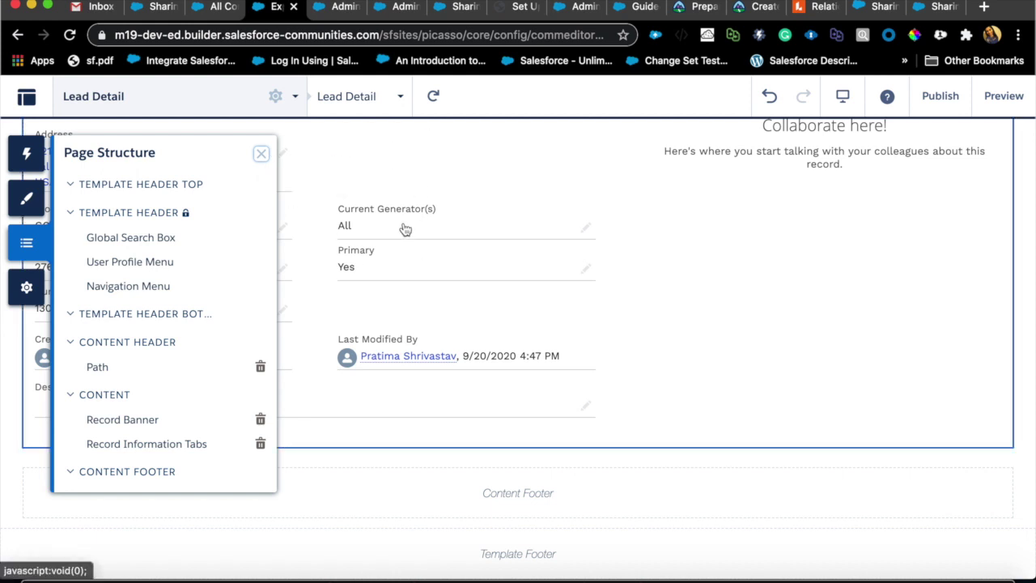
scroll(404, 229, "up", 10)
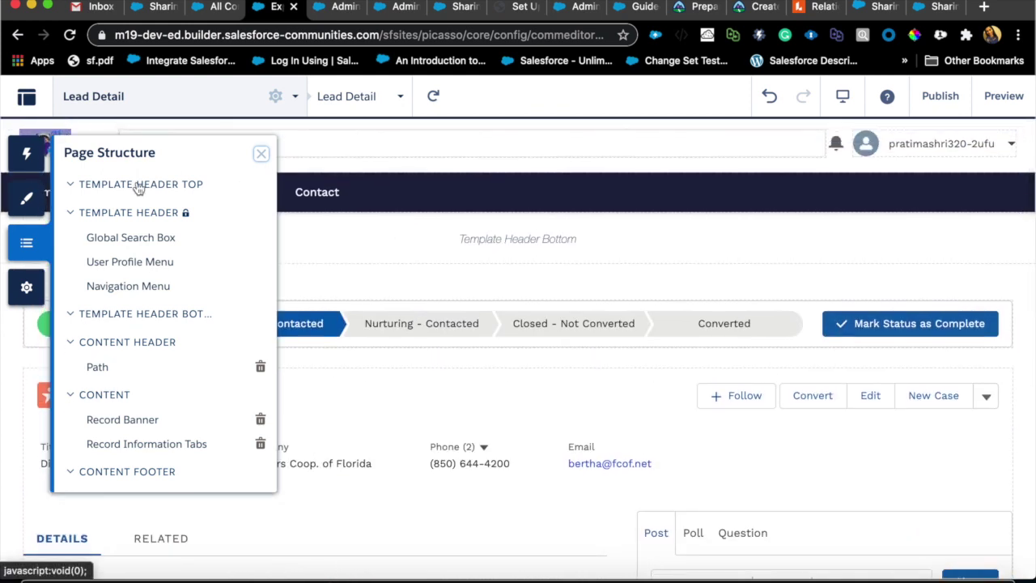
scroll(146, 394, "down", 1)
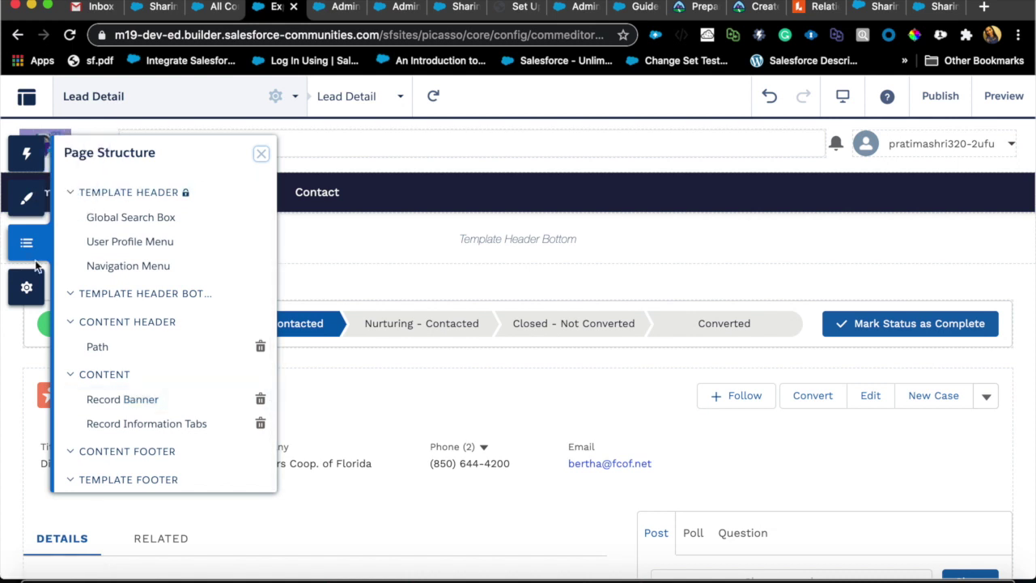
Step: Find the Login page by searching for "log", open it and delete its Social Login component
left_click(296, 98)
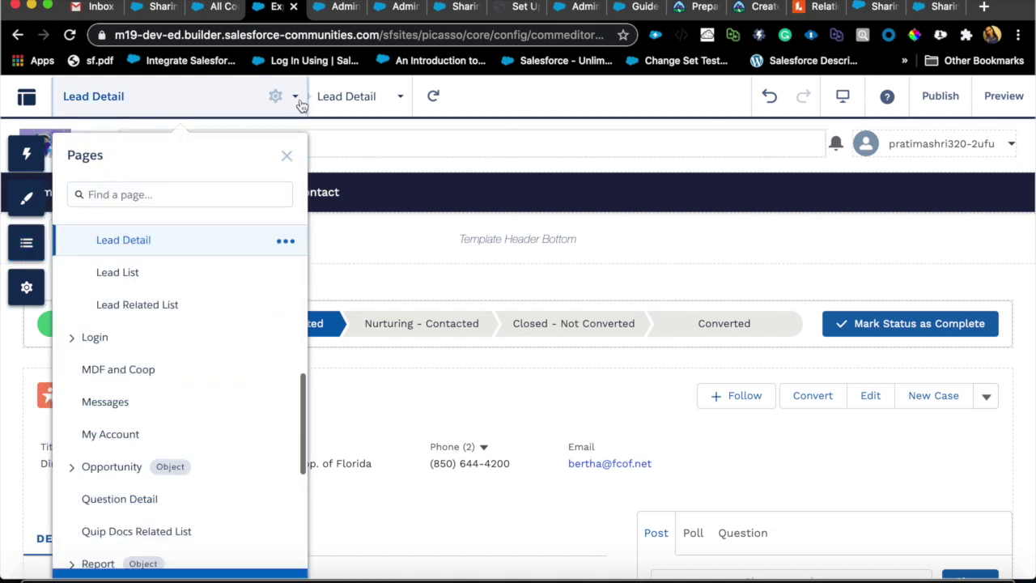
left_click(191, 187)
type("log")
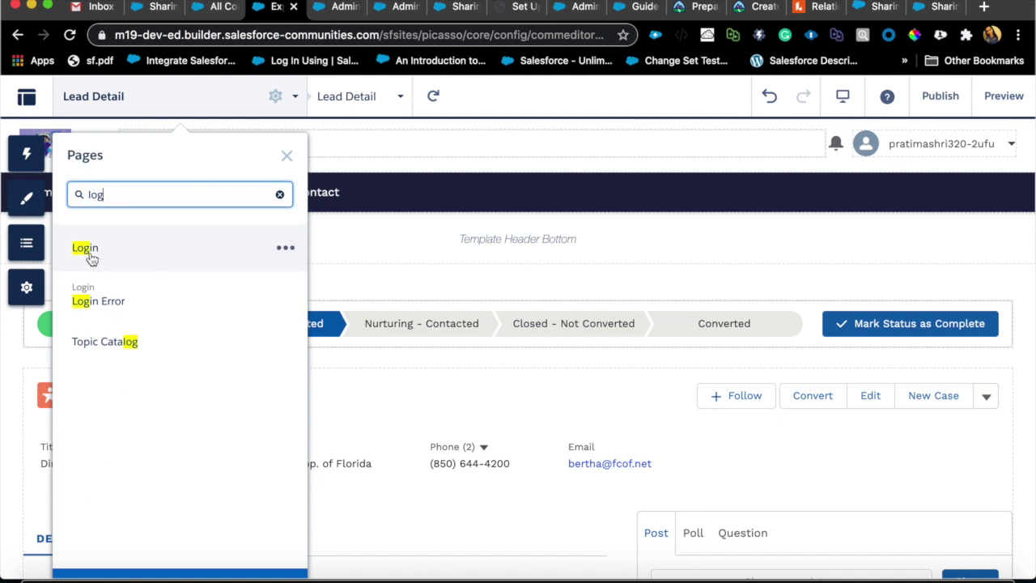
left_click(91, 255)
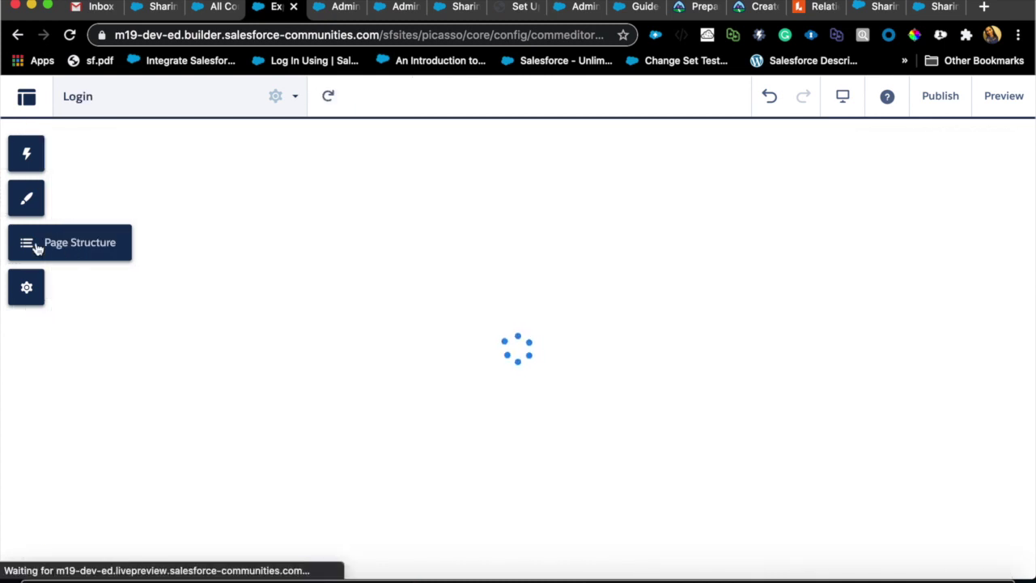
left_click(36, 248)
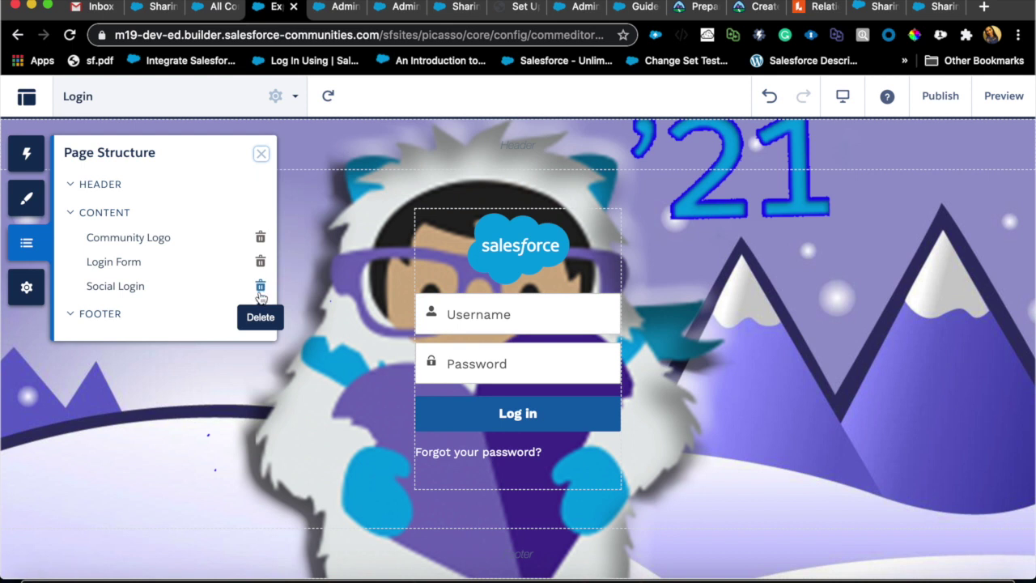
left_click(260, 288)
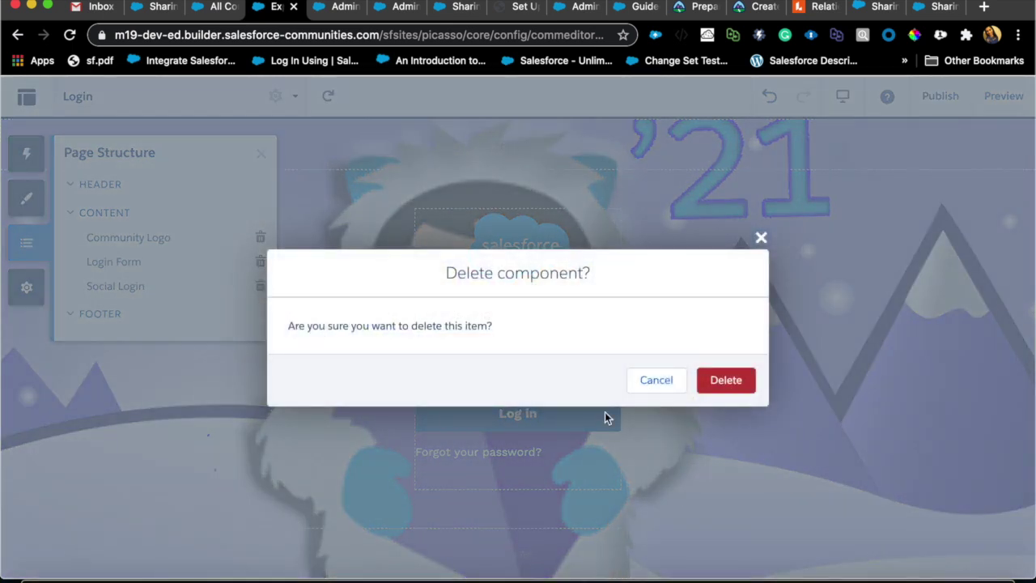
left_click(726, 380)
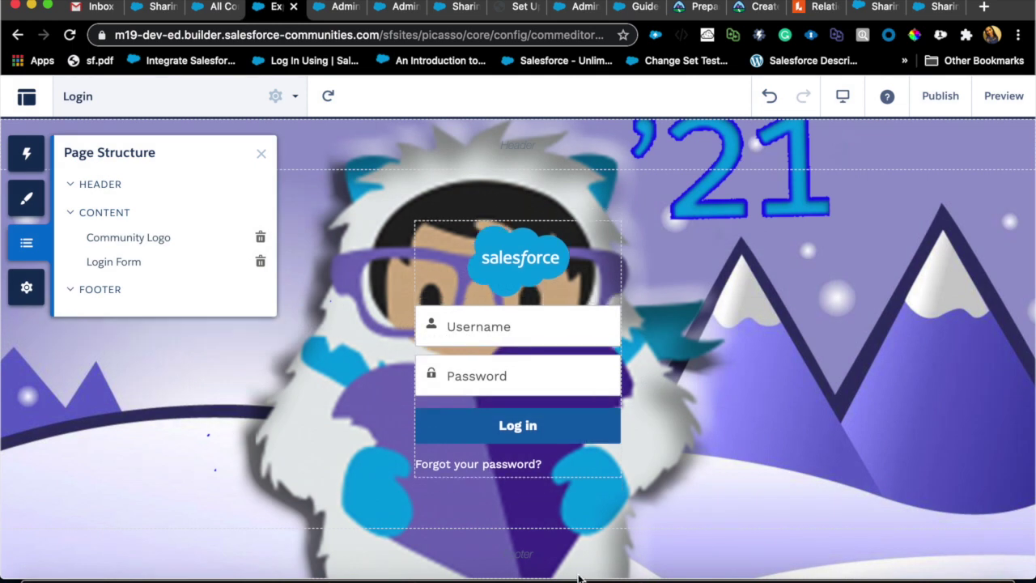
Step: Review the community's General settings, including public access and title, and its Theme settings
left_click(27, 290)
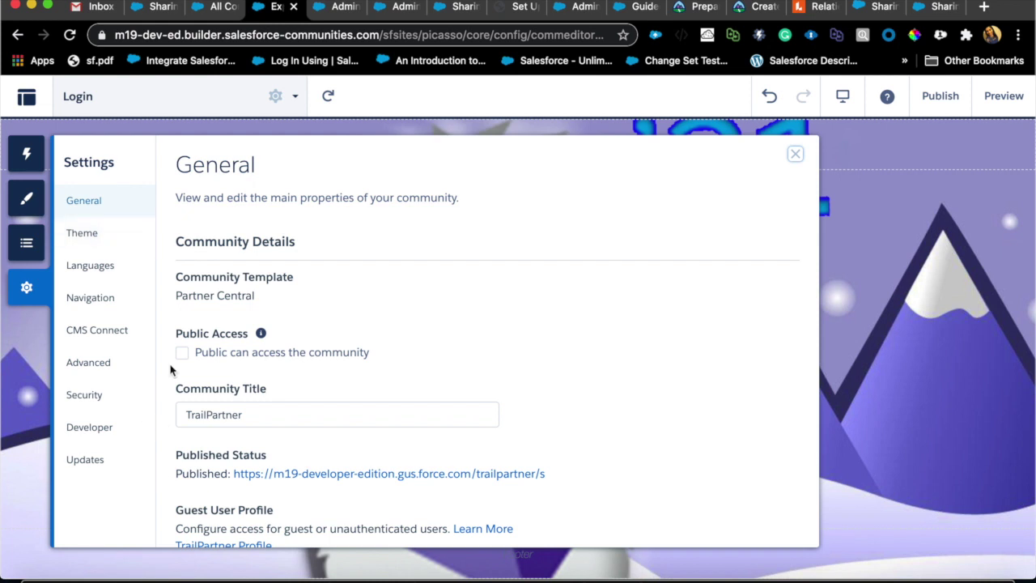
scroll(310, 356, "down", 1)
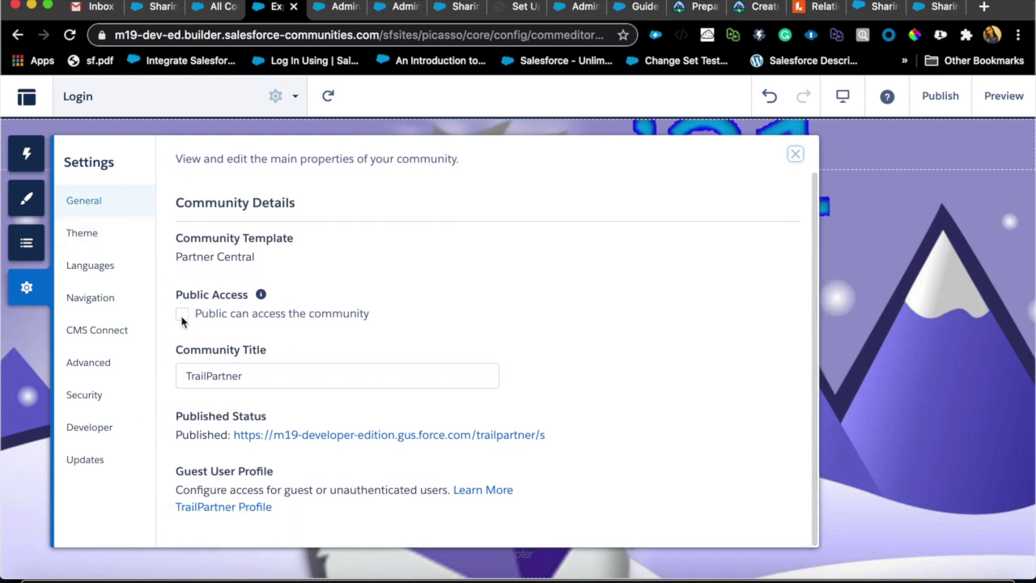
scroll(275, 279, "up", 2)
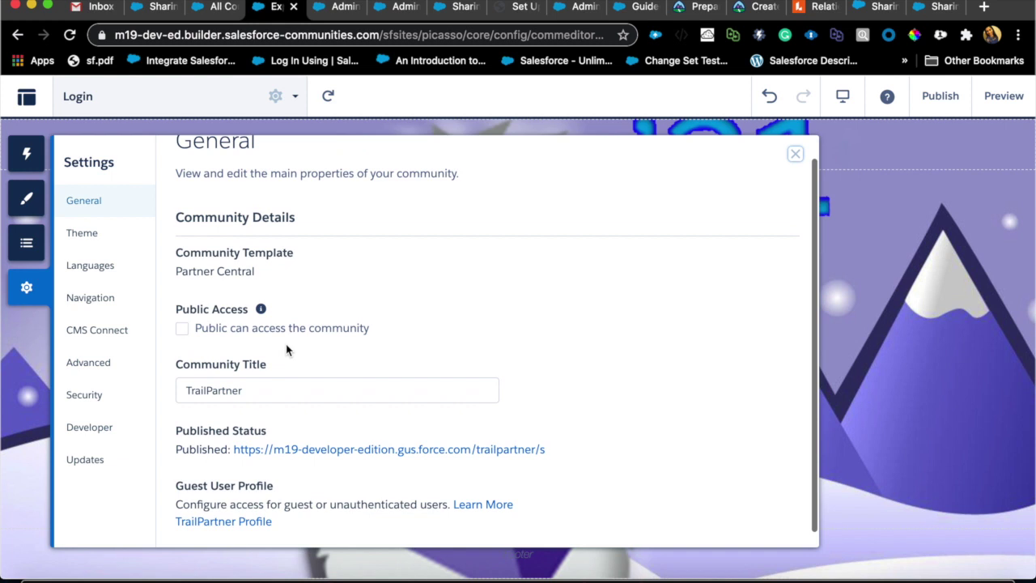
scroll(297, 340, "up", 1)
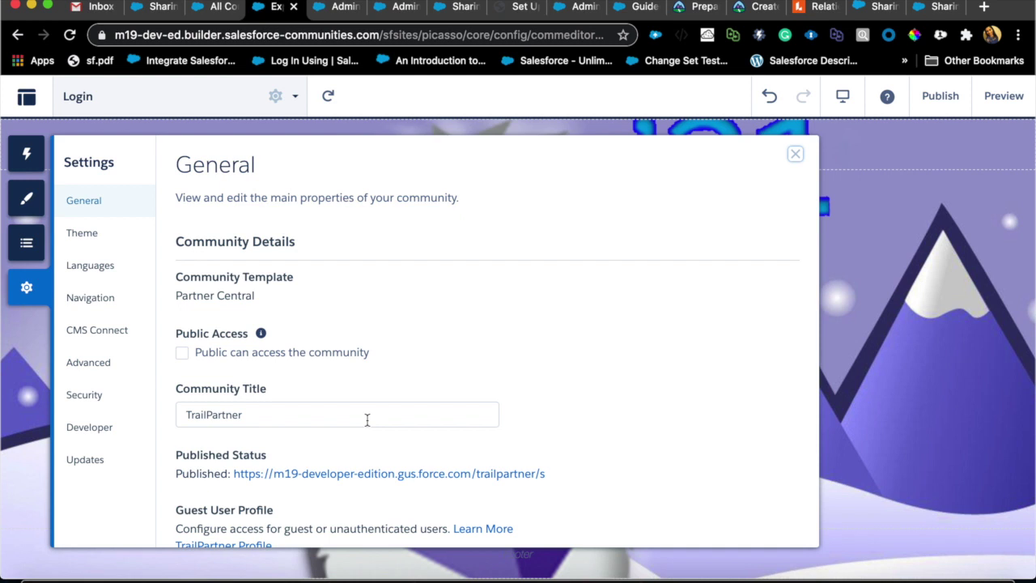
left_click(83, 234)
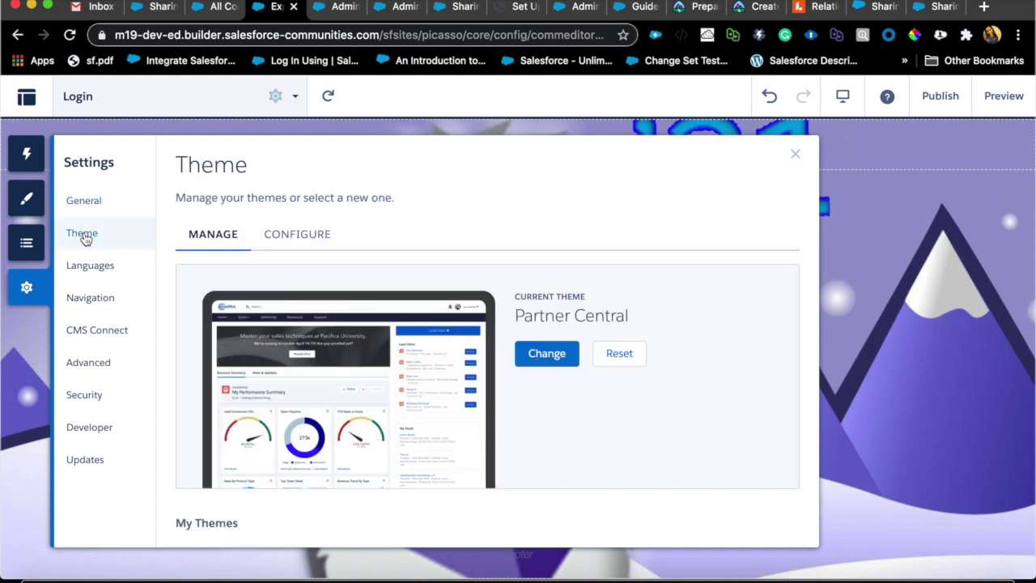
scroll(116, 277, "down", 5)
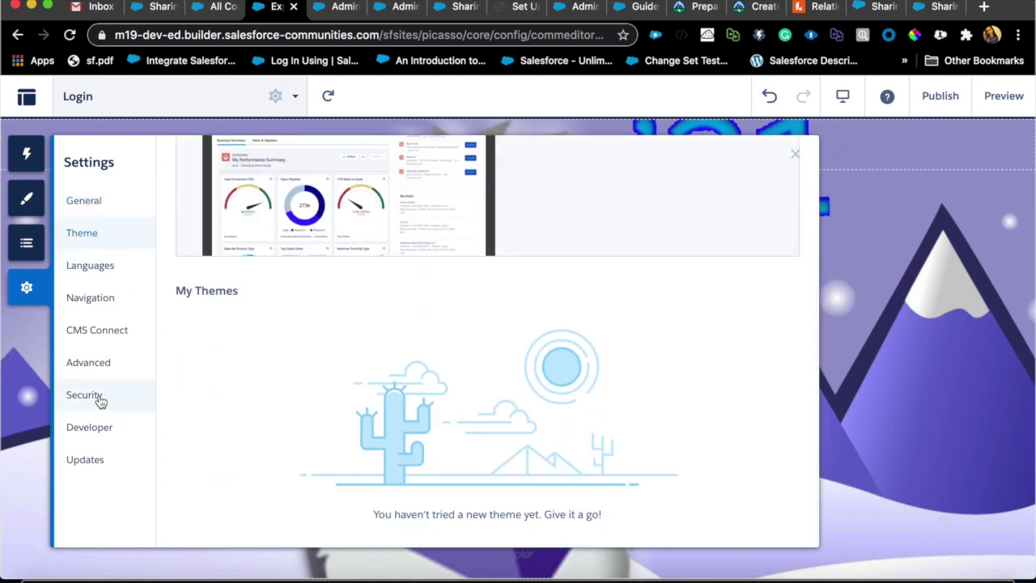
Step: Review the community's clickjack protection and Content Security Policy settings, and view its Navigation settings
left_click(95, 396)
scroll(375, 421, "up", 3)
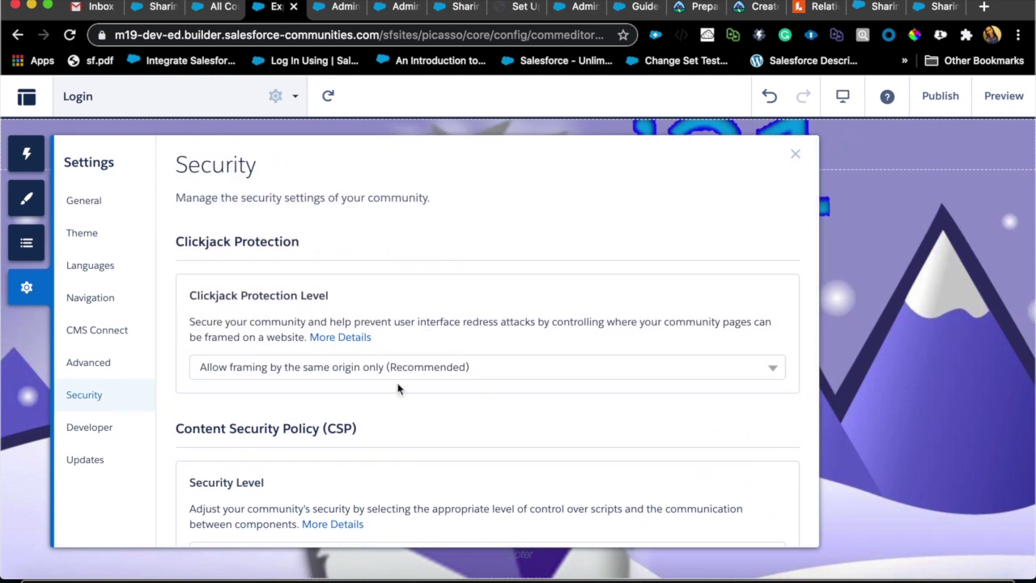
scroll(441, 372, "down", 2)
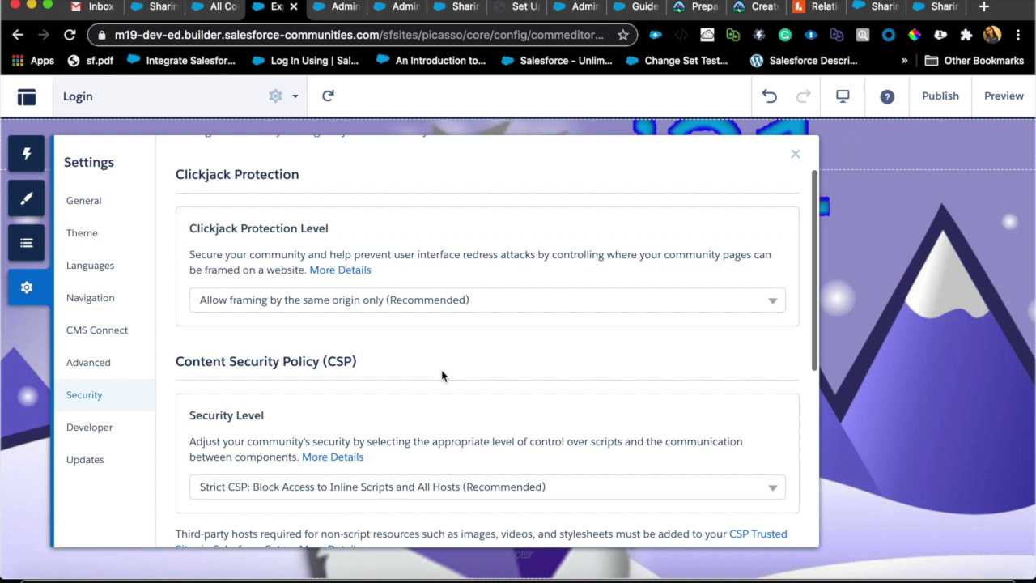
scroll(326, 337, "down", 2)
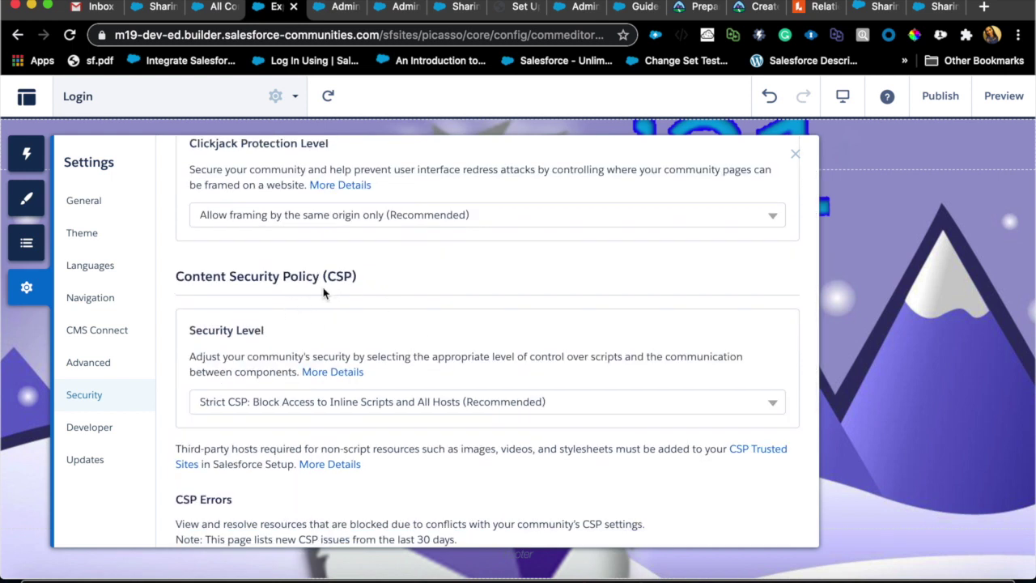
scroll(324, 377, "down", 2)
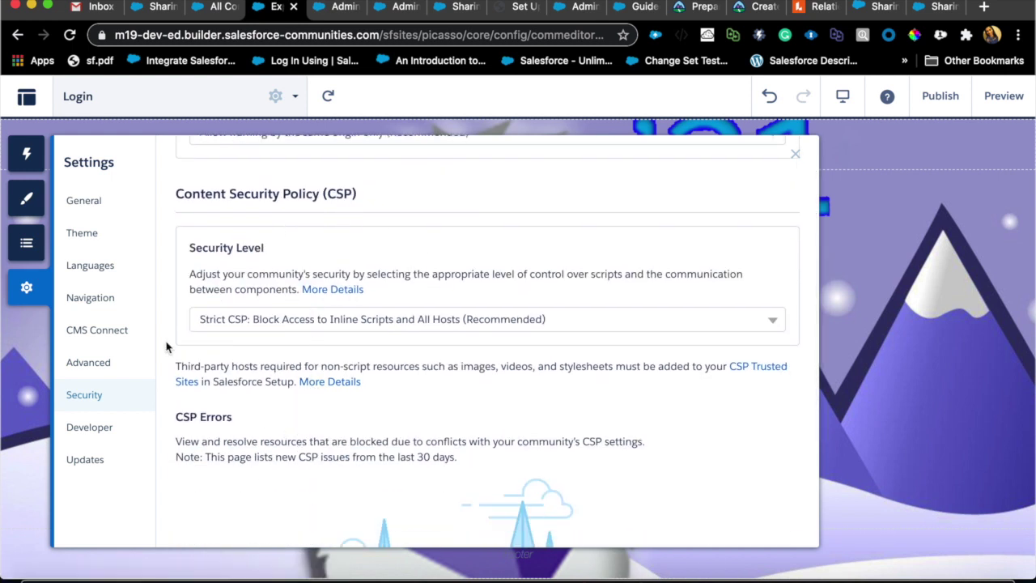
left_click(89, 299)
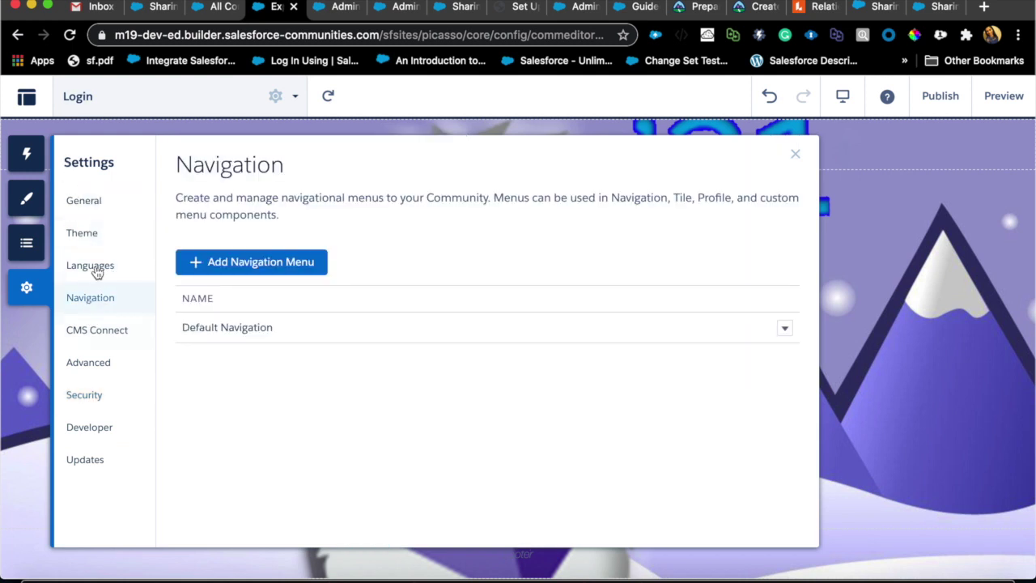
Step: Go to the community's Administration workspace and filter the available member profiles to Partner
left_click(27, 96)
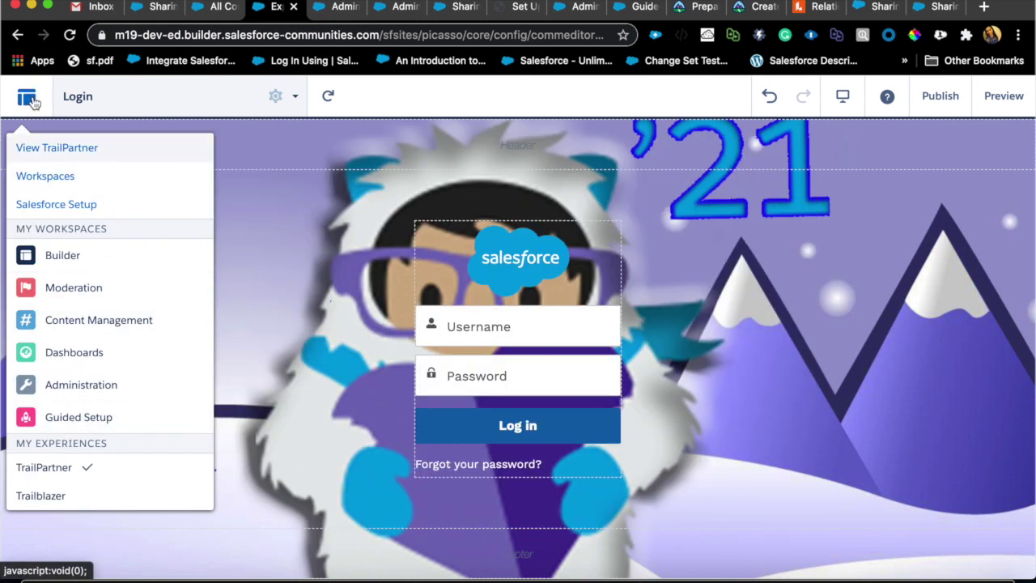
left_click(78, 385)
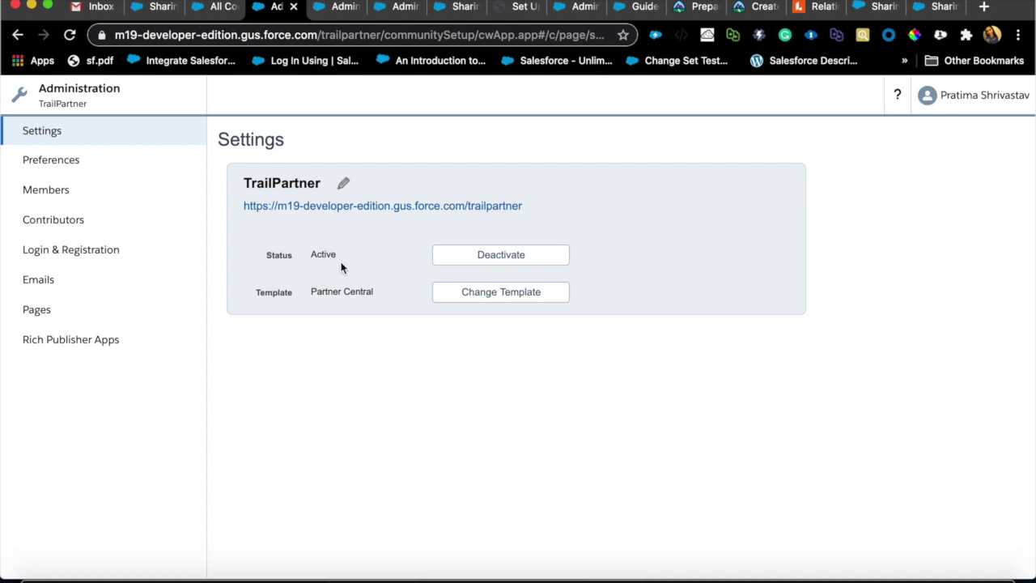
left_click(41, 194)
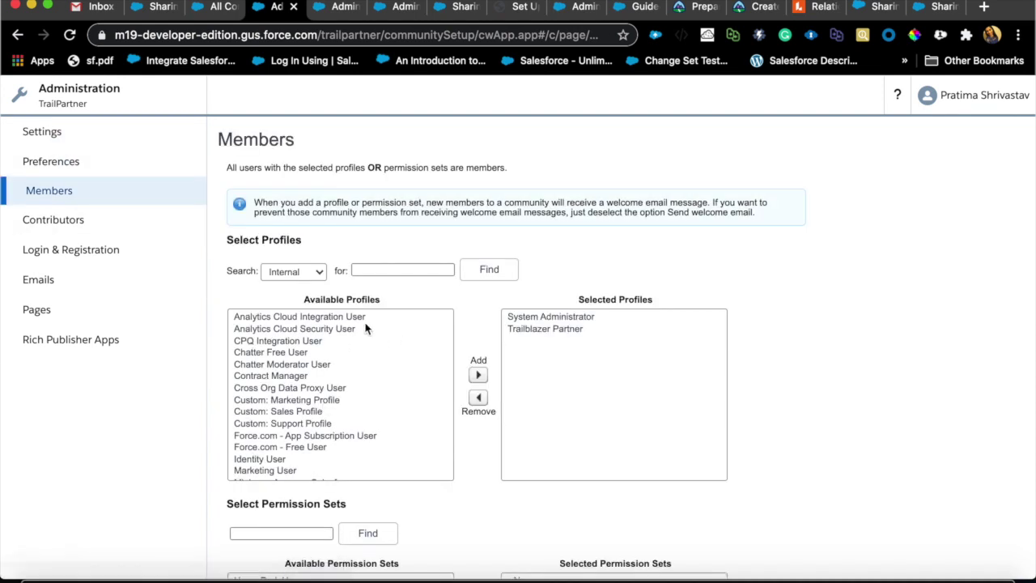
left_click(323, 273)
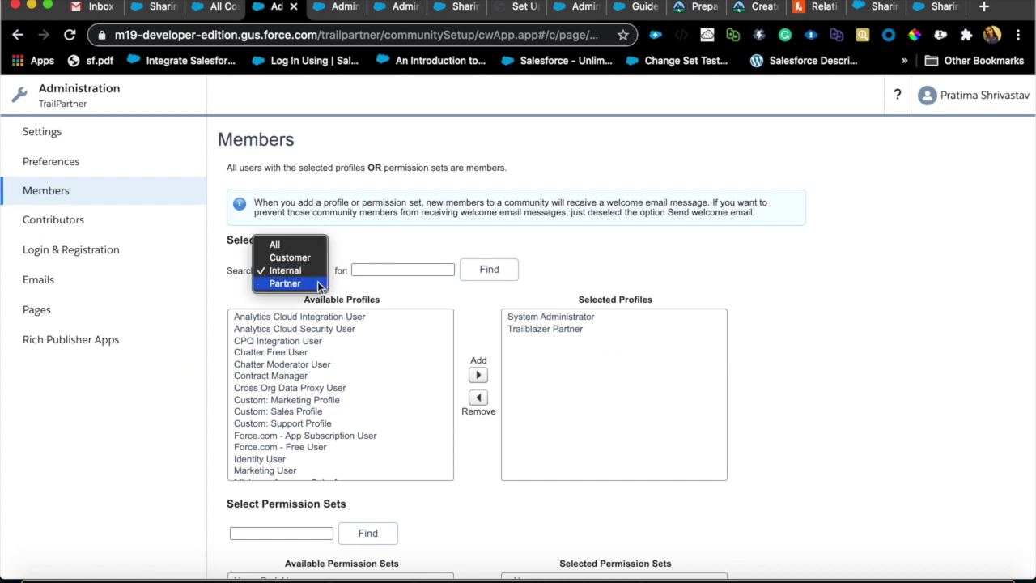
left_click(318, 283)
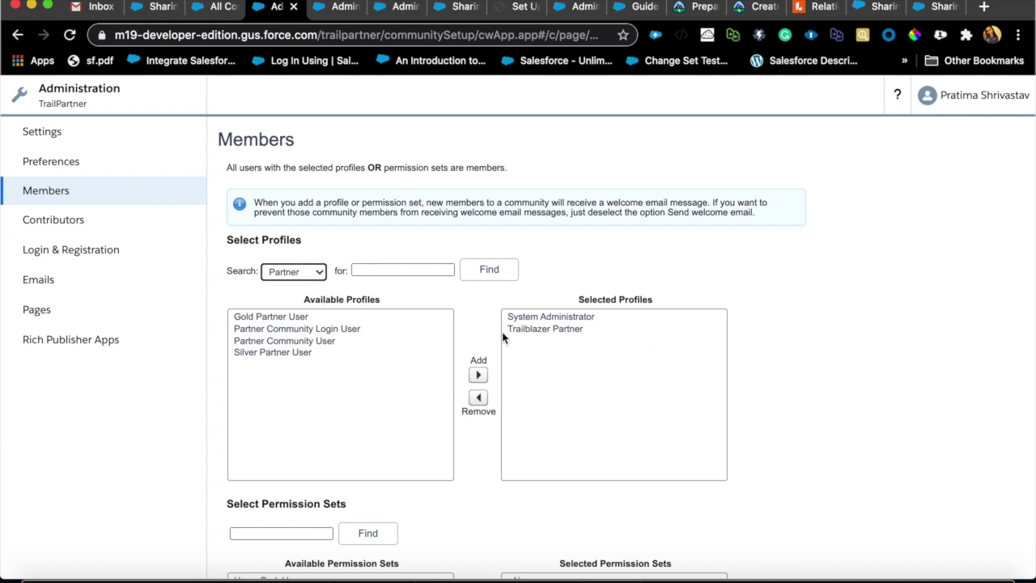
Step: Review the selected member profiles, permission sets and community role options for the community
scroll(490, 388, "down", 2)
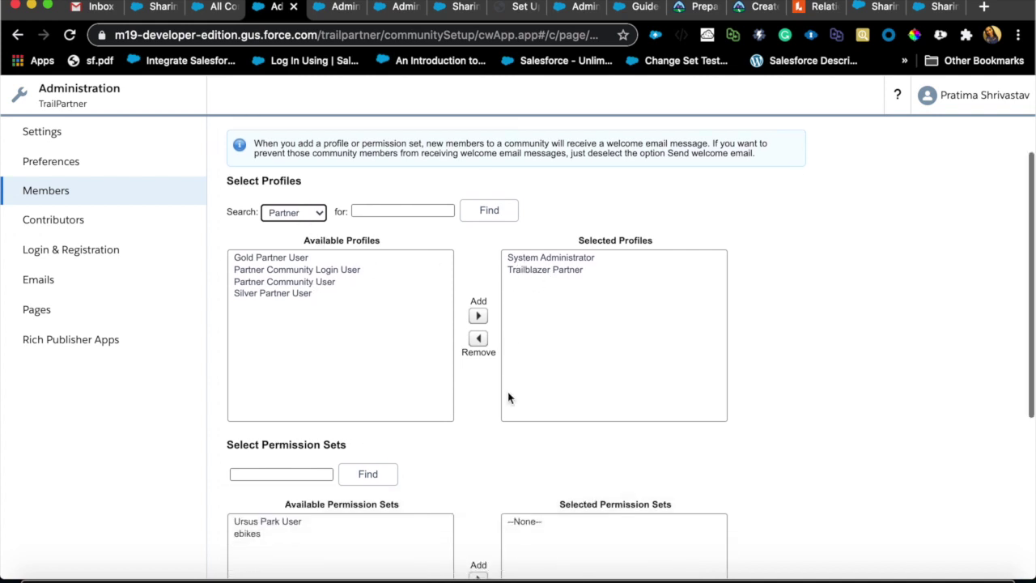
scroll(478, 344, "down", 3)
scroll(479, 346, "down", 3)
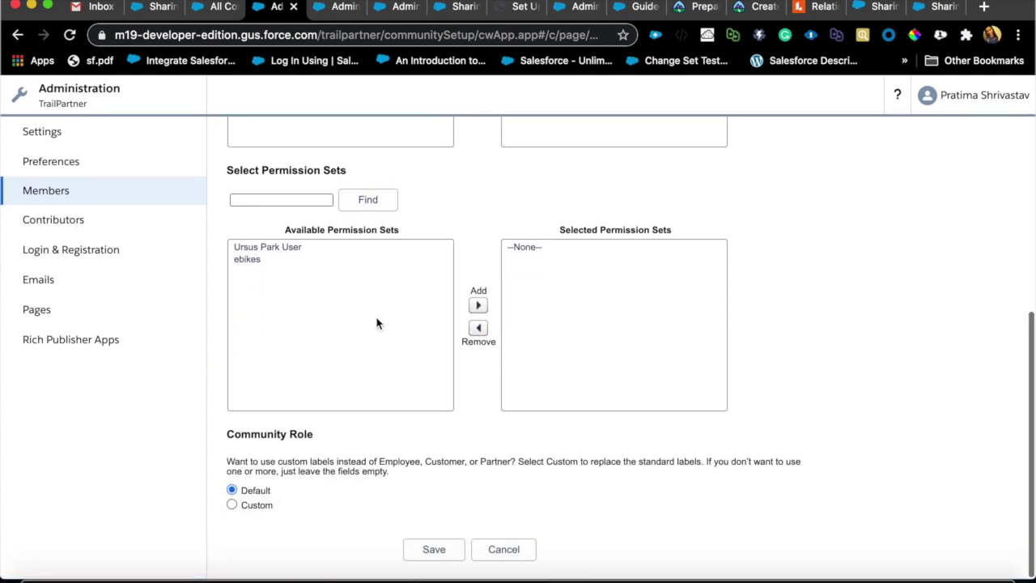
scroll(323, 494, "up", 6)
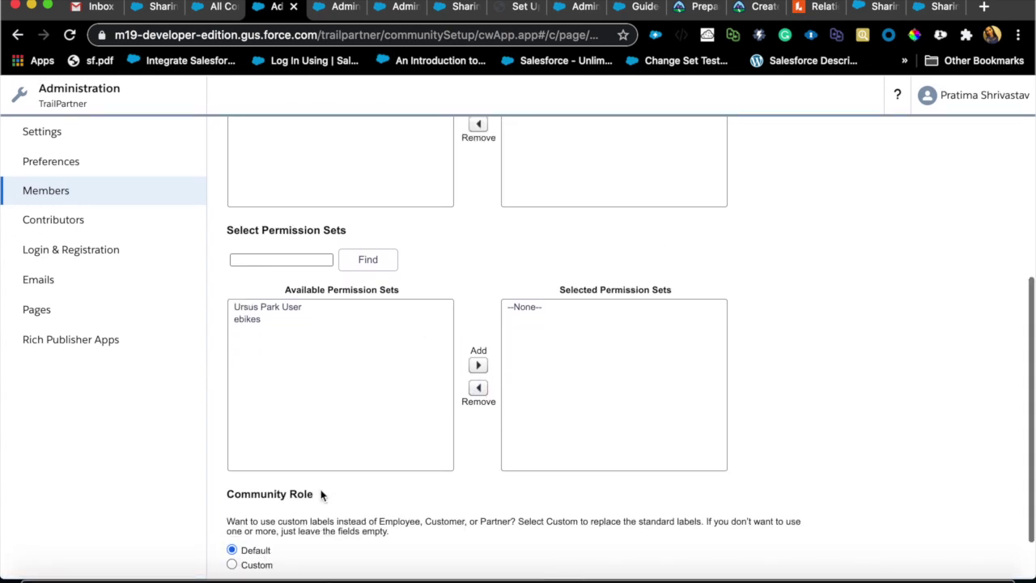
Step: Review the Login & Registration settings, including the login page type options, logout URL and password pages
left_click(85, 245)
scroll(296, 356, "down", 4)
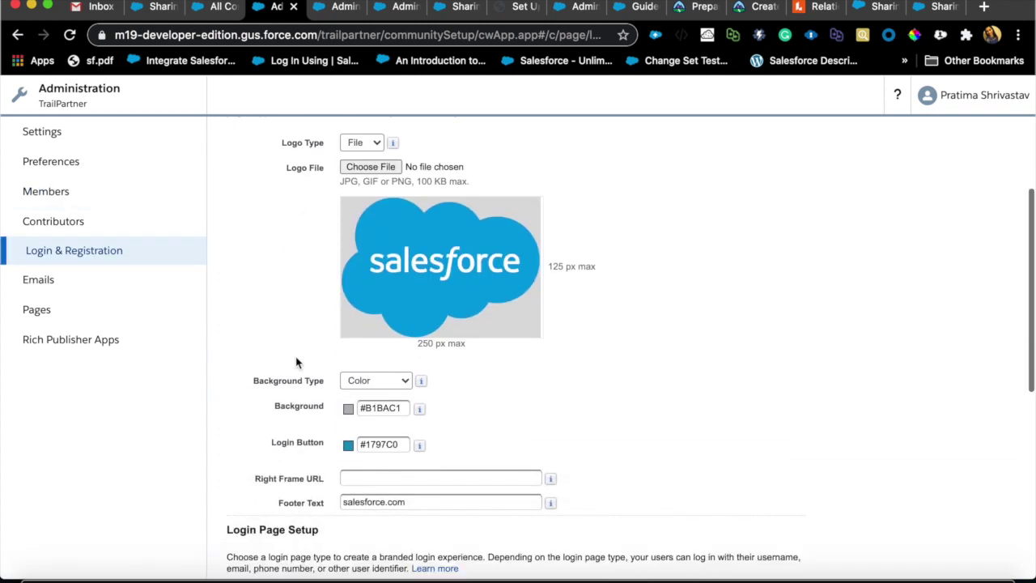
scroll(296, 356, "down", 3)
left_click(429, 314)
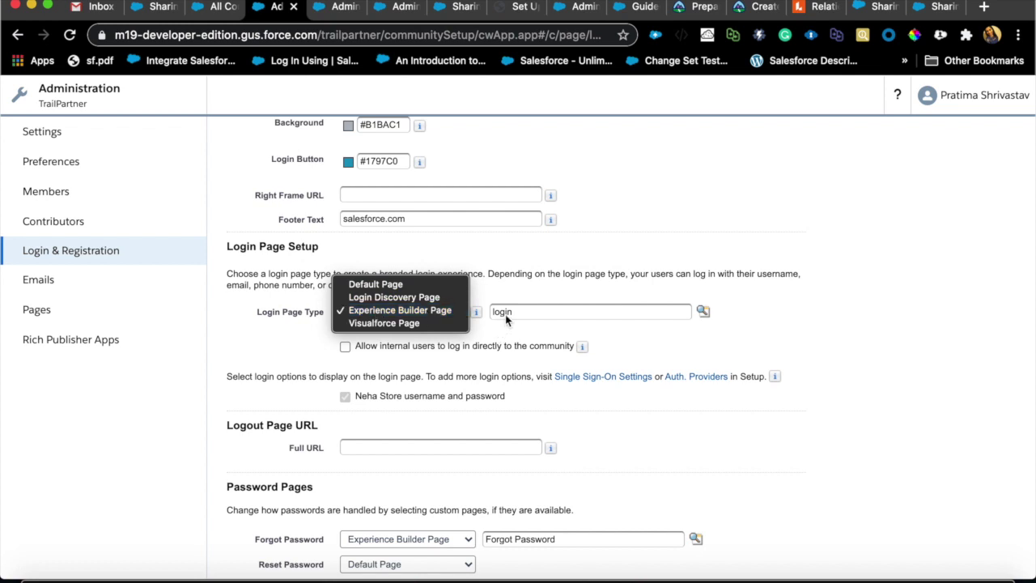
left_click(737, 310)
scroll(763, 310, "down", 2)
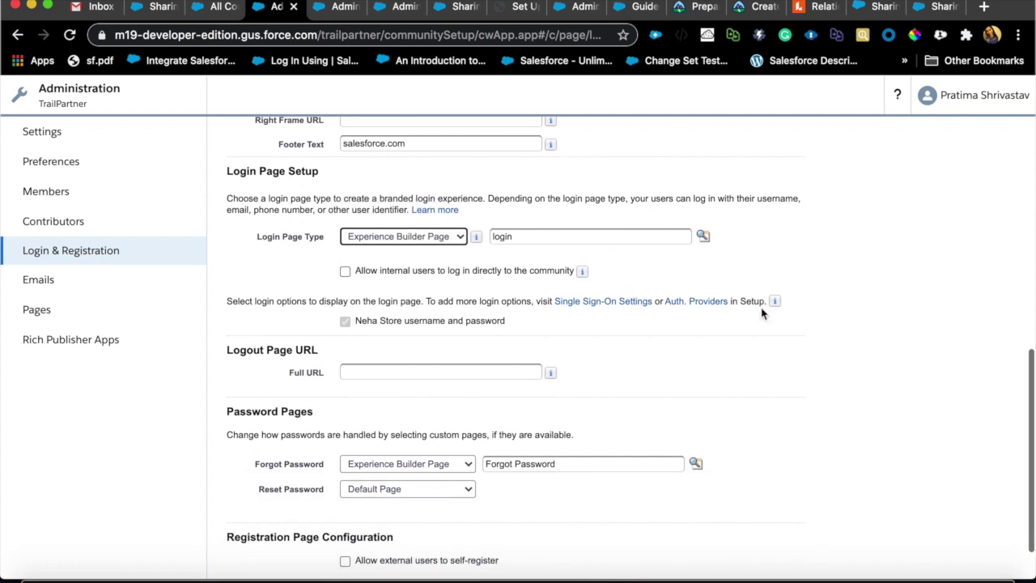
Step: View the community's page assignments and return to the Builder workspace
left_click(45, 316)
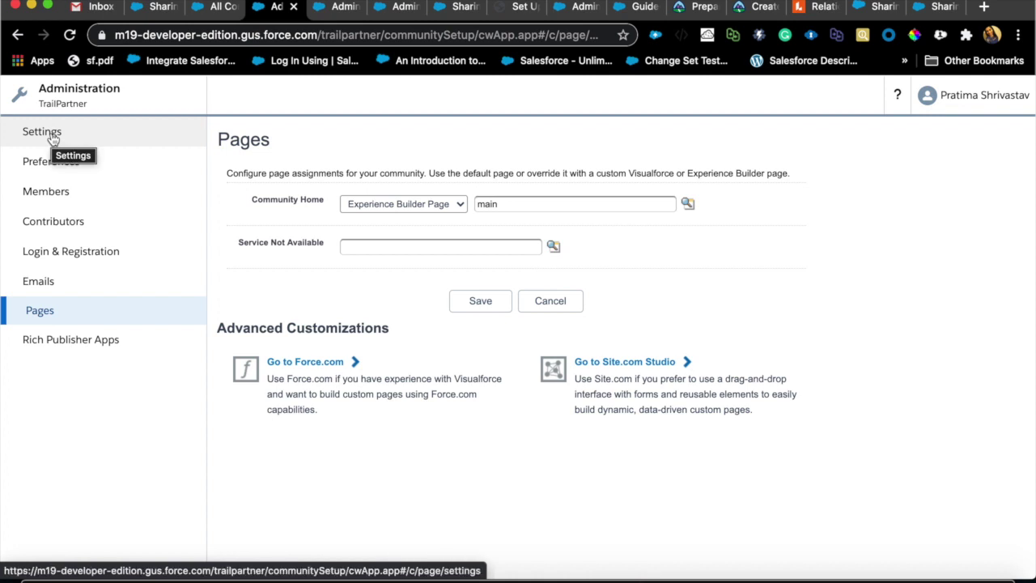
left_click(42, 99)
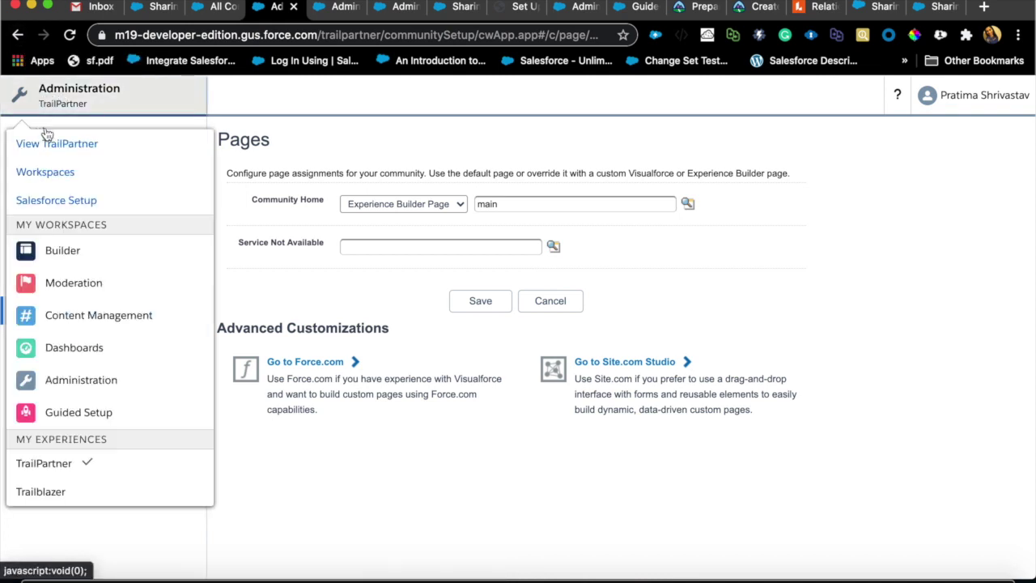
left_click(69, 249)
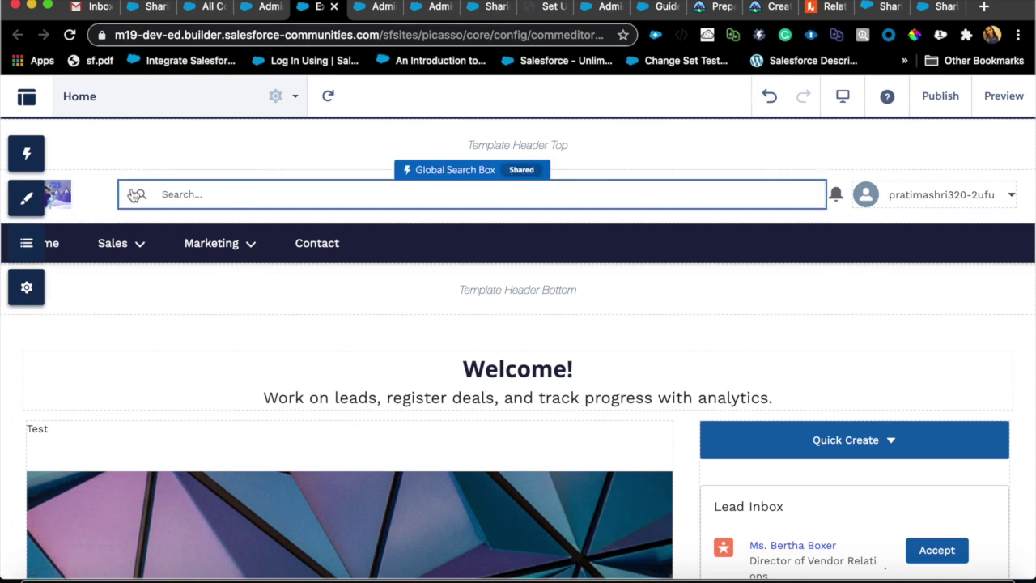
Step: Switch to the Salesforce Setup page, launch the Sales app and go to its Accounts list
left_click(207, 7)
left_click(156, 8)
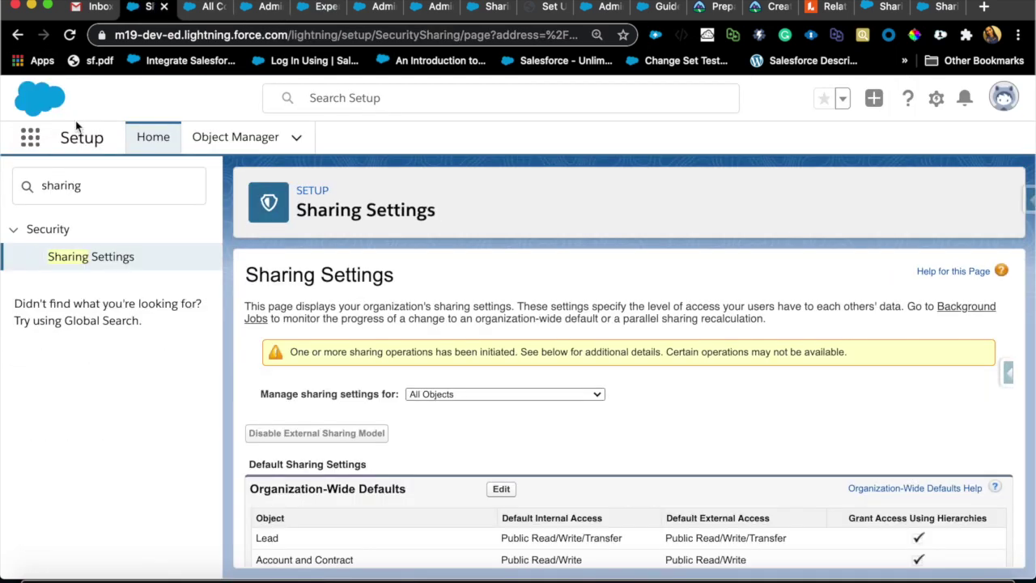
left_click(30, 137)
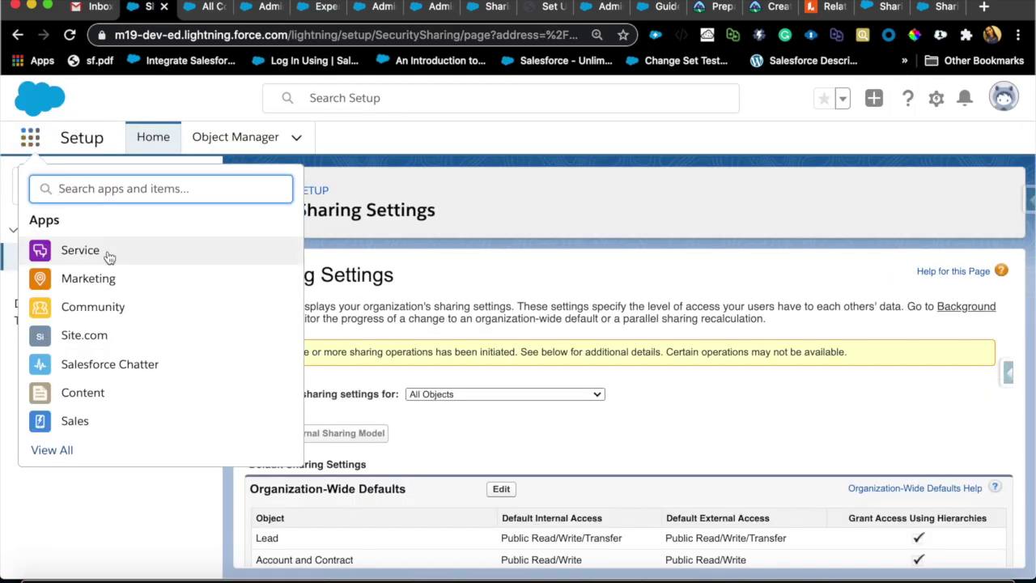
type("sales")
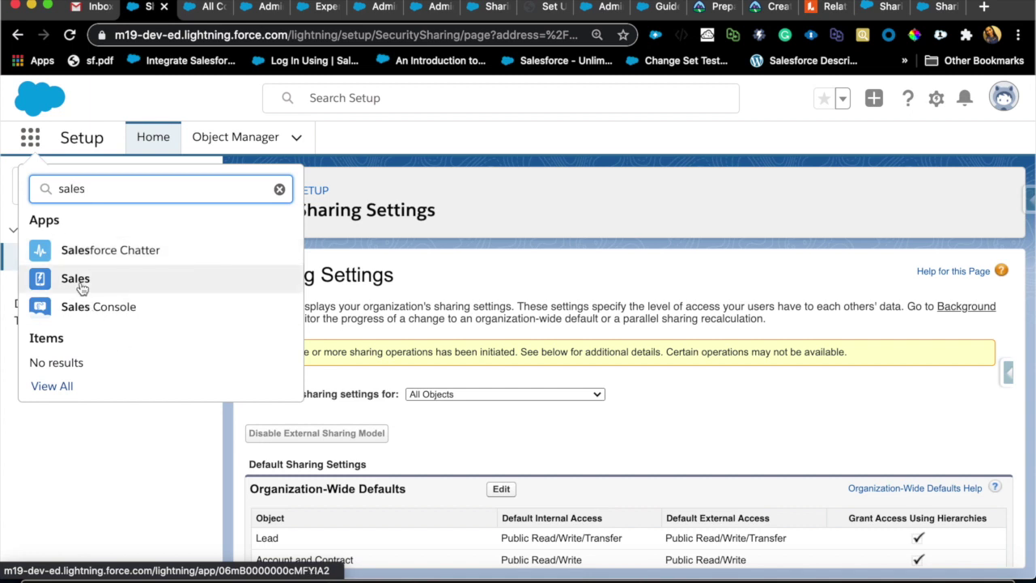
left_click(76, 279)
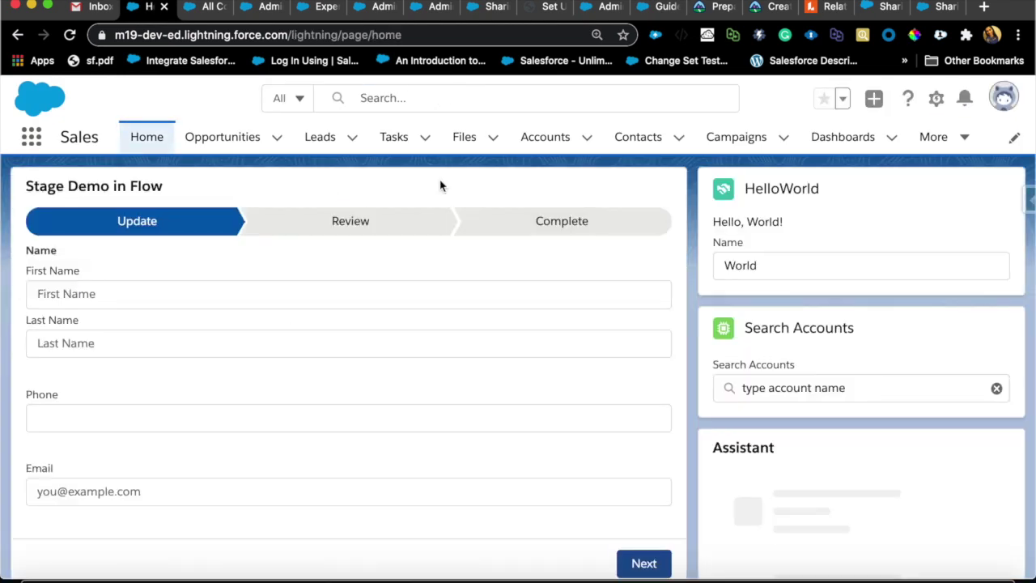
left_click(547, 141)
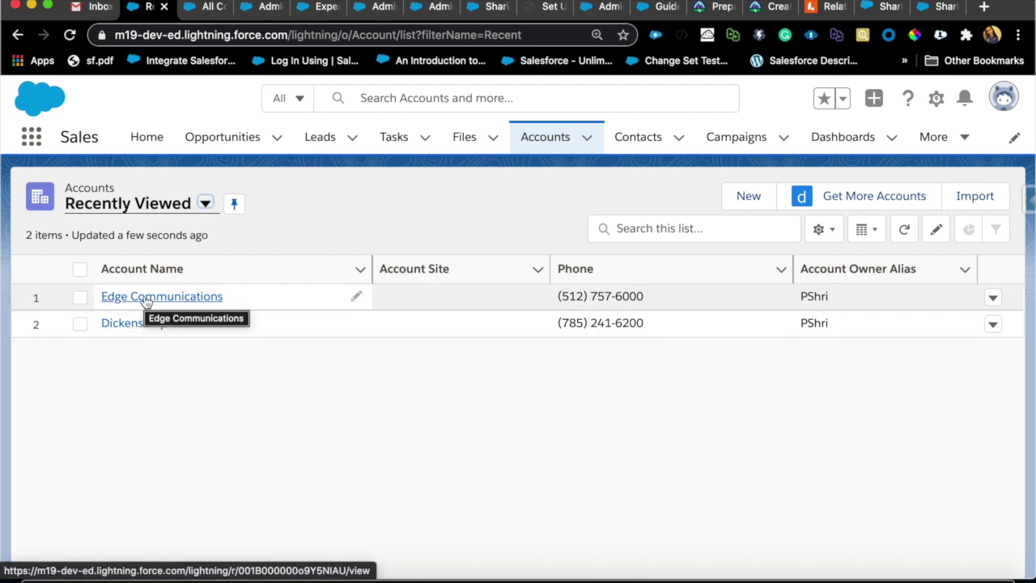
Step: Open the Edge Communications account and review its available actions, including Enable As Partner, and its related records
left_click(146, 298)
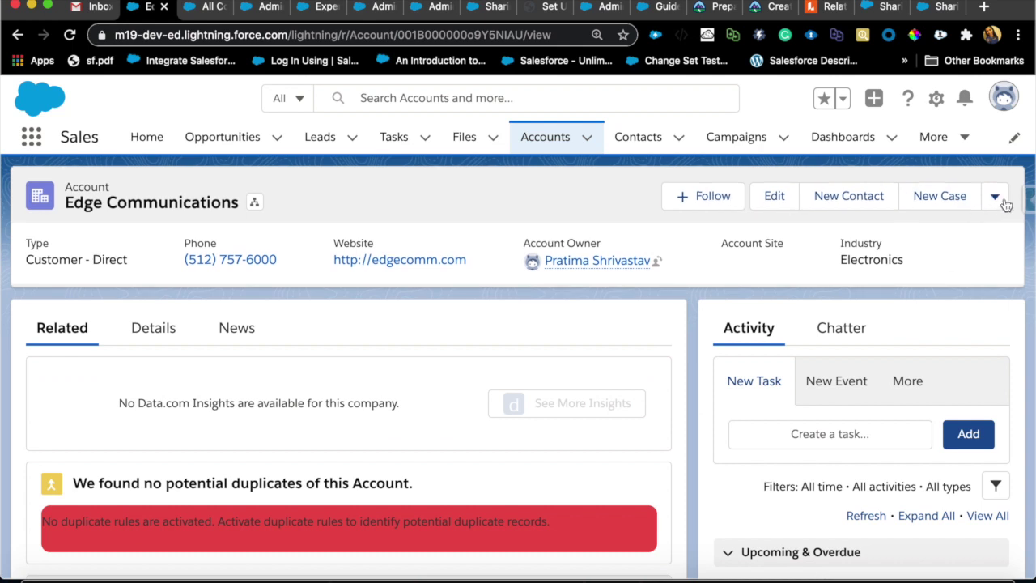
left_click(996, 197)
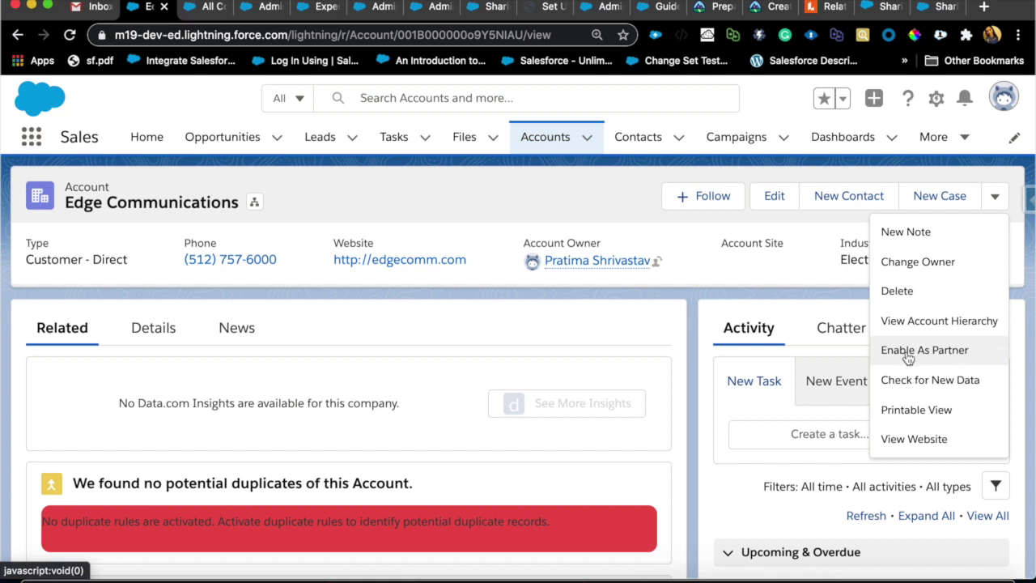
left_click(153, 328)
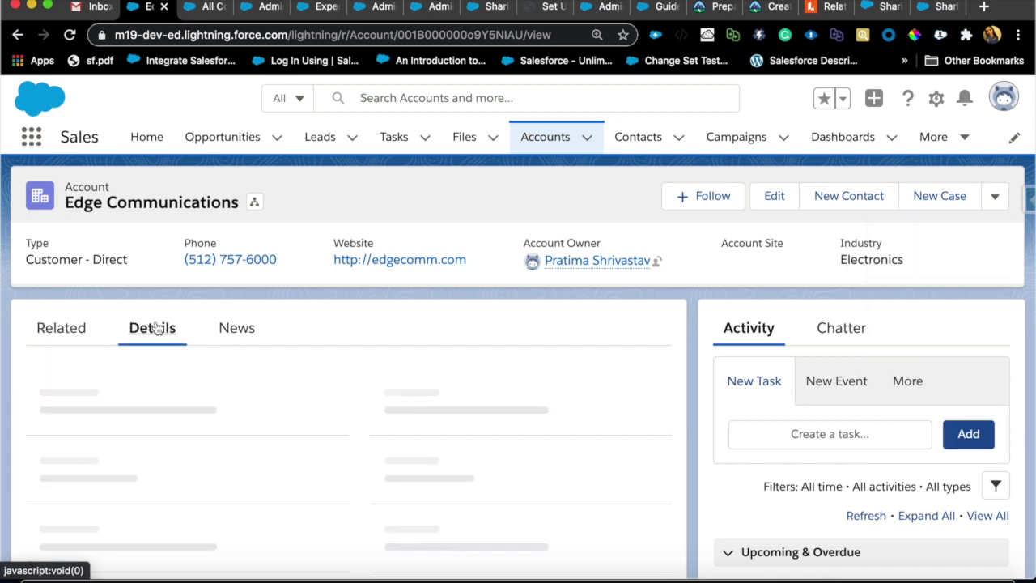
scroll(127, 409, "down", 1)
left_click(53, 286)
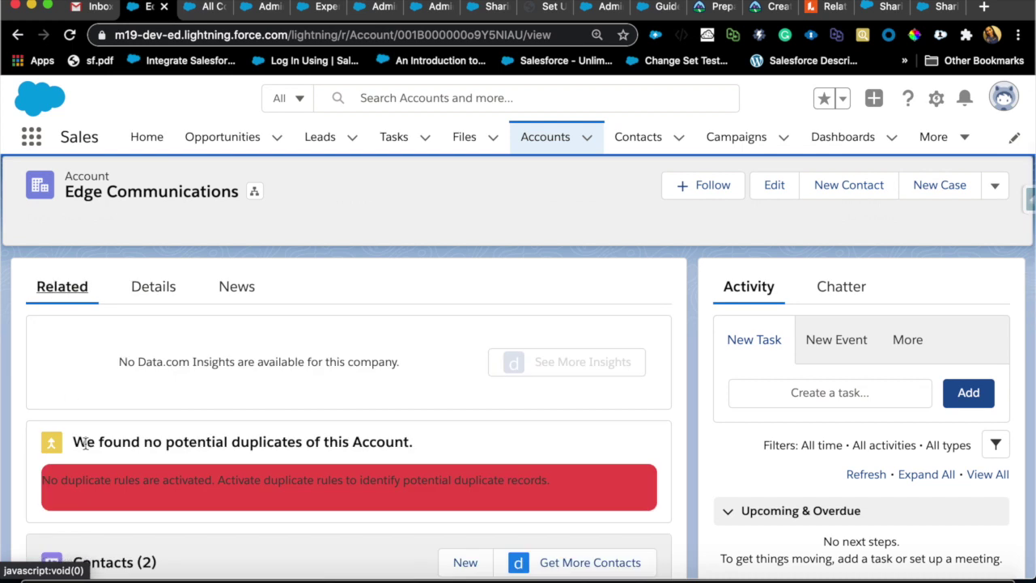
Step: Open the account's CFO contact and review its available actions, including Enable Customer User
scroll(85, 443, "down", 5)
scroll(144, 420, "down", 2)
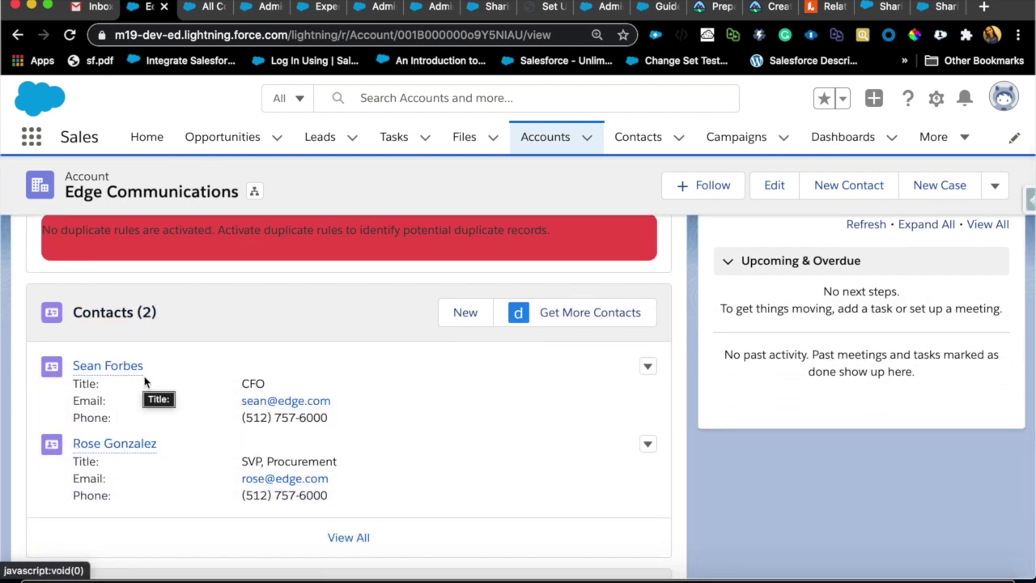
left_click(123, 369)
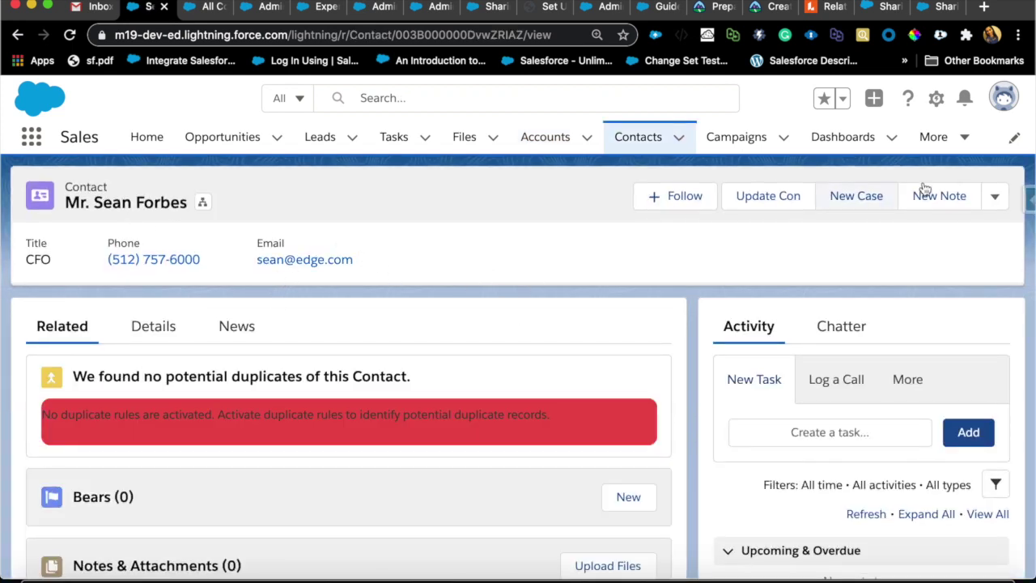
left_click(995, 196)
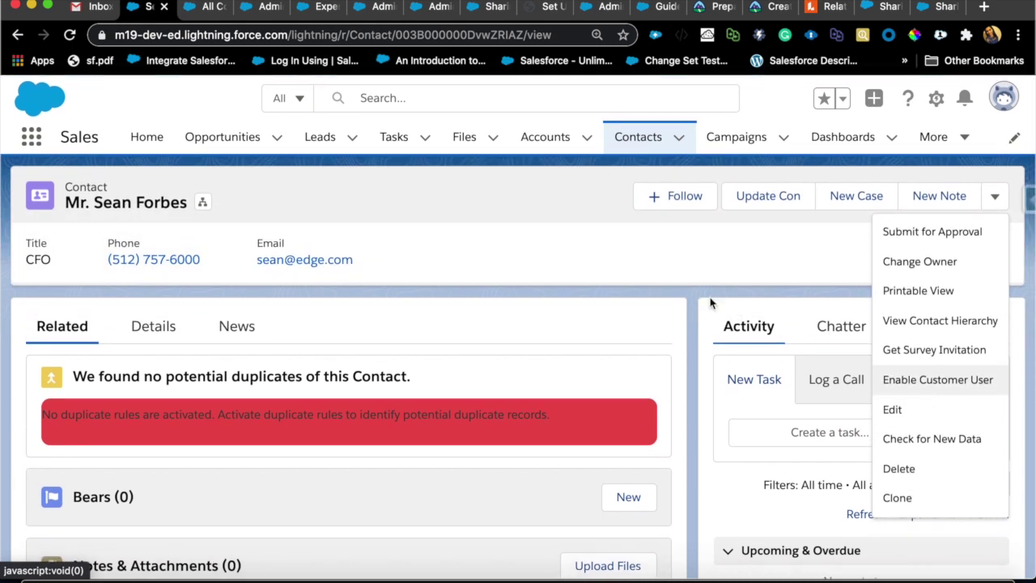
scroll(888, 379, "down", 1)
scroll(909, 423, "up", 1)
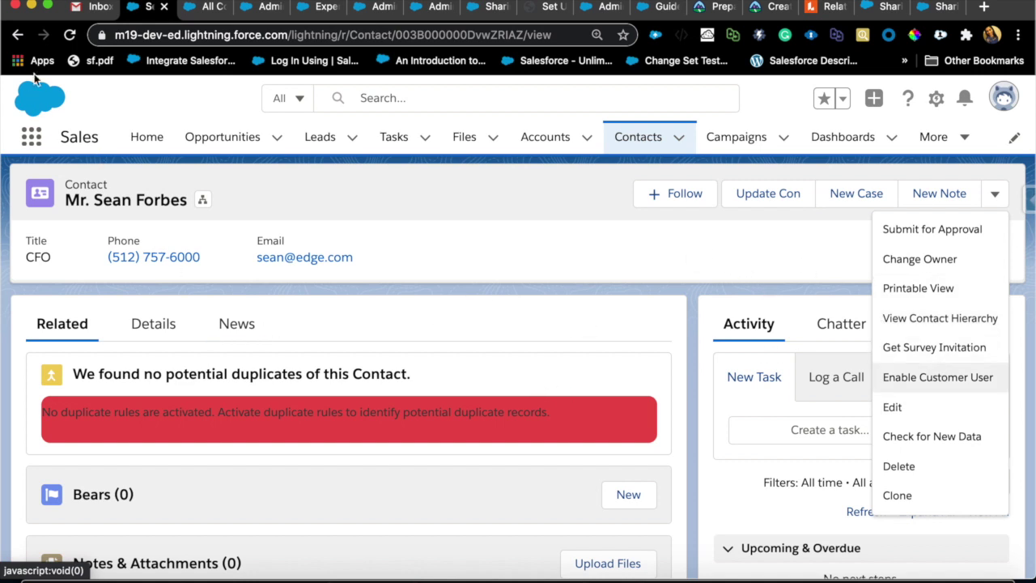
Step: Return to the Accounts list and open the related contact of the Dickenson plc account
left_click(18, 36)
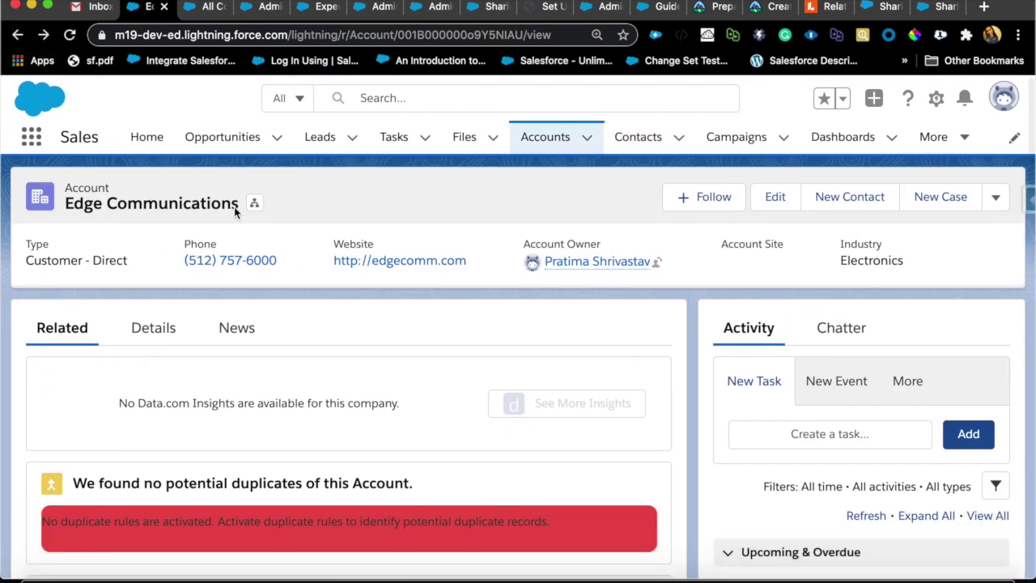
left_click(545, 137)
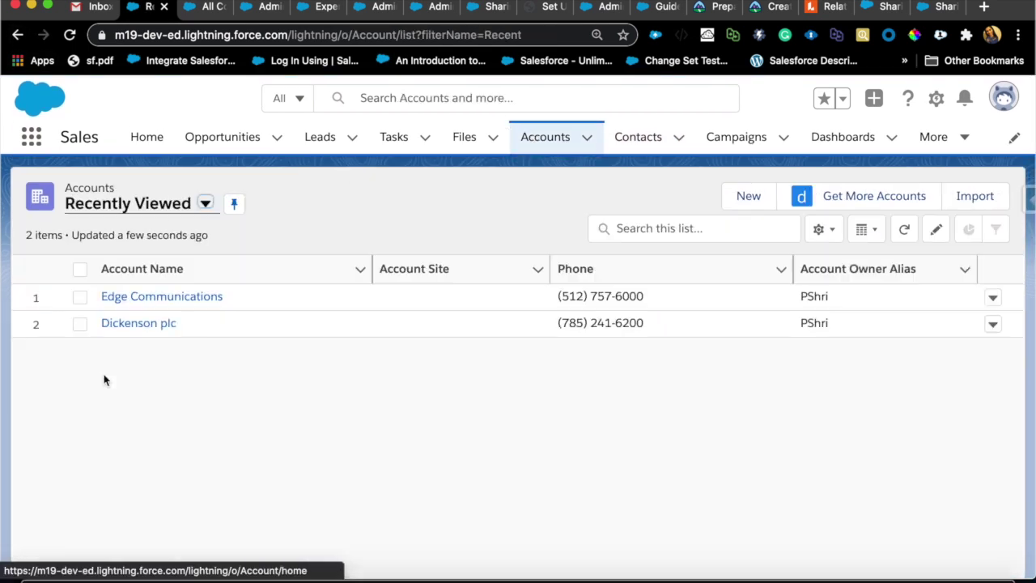
left_click(138, 324)
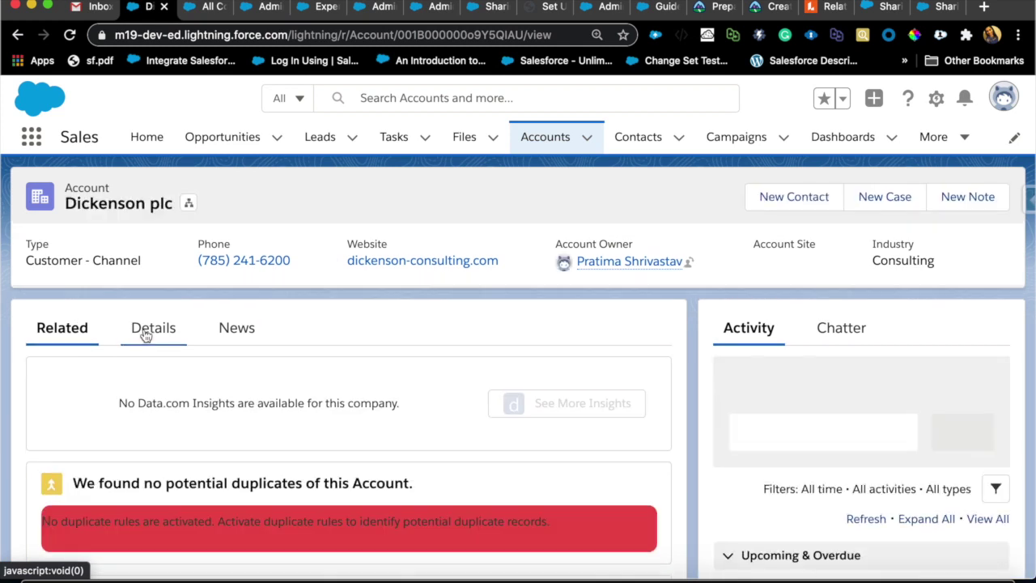
scroll(92, 329, "down", 4)
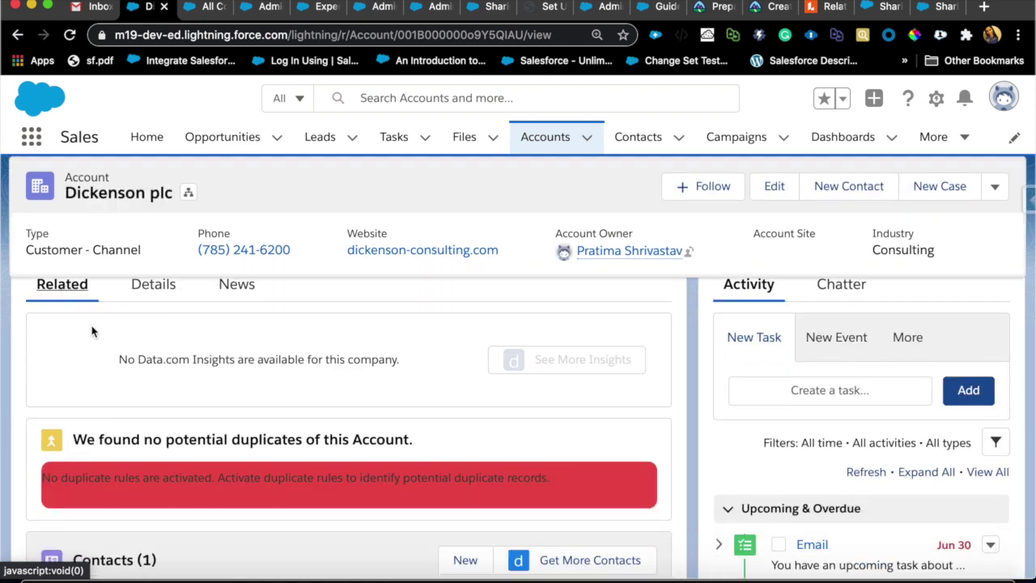
left_click(106, 343)
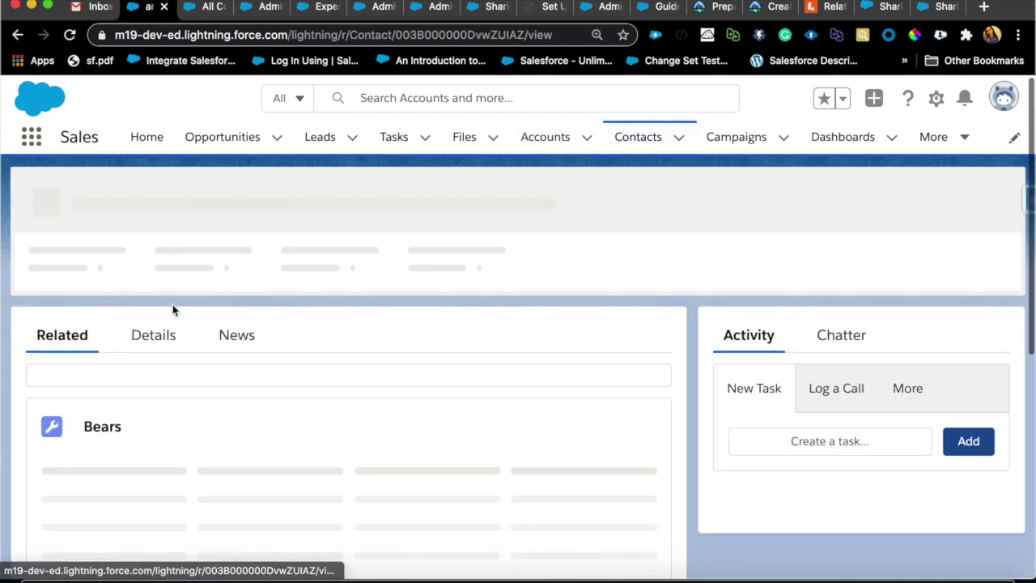
Step: View the contact's partner user record and examine its username, role, license and profile
left_click(995, 196)
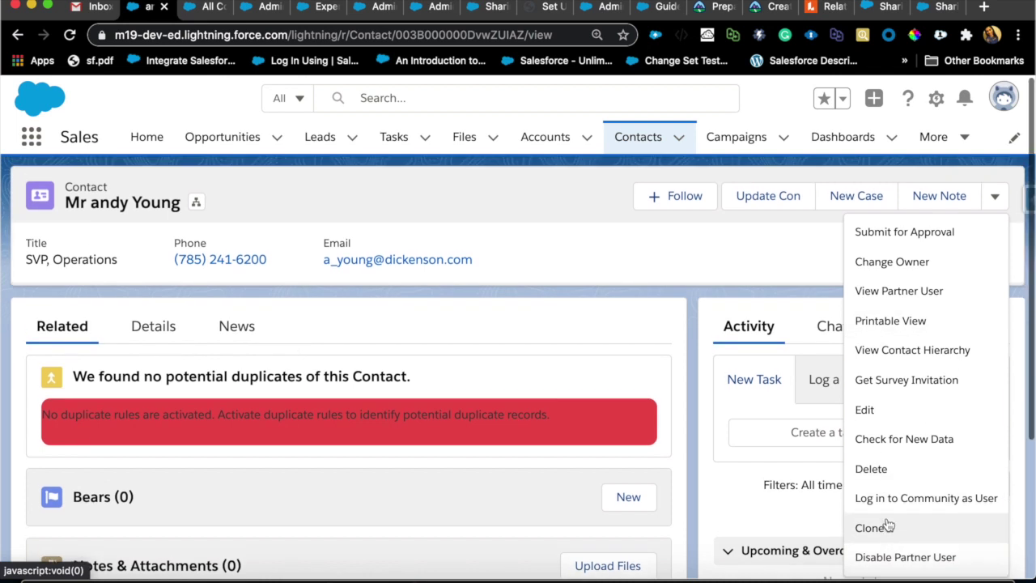
left_click(915, 293)
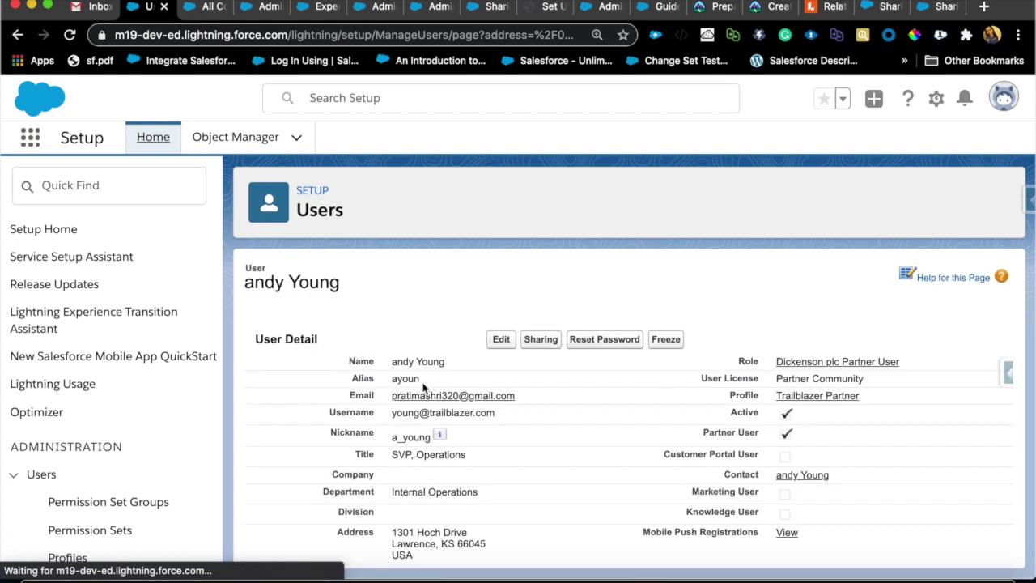
scroll(744, 296, "down", 2)
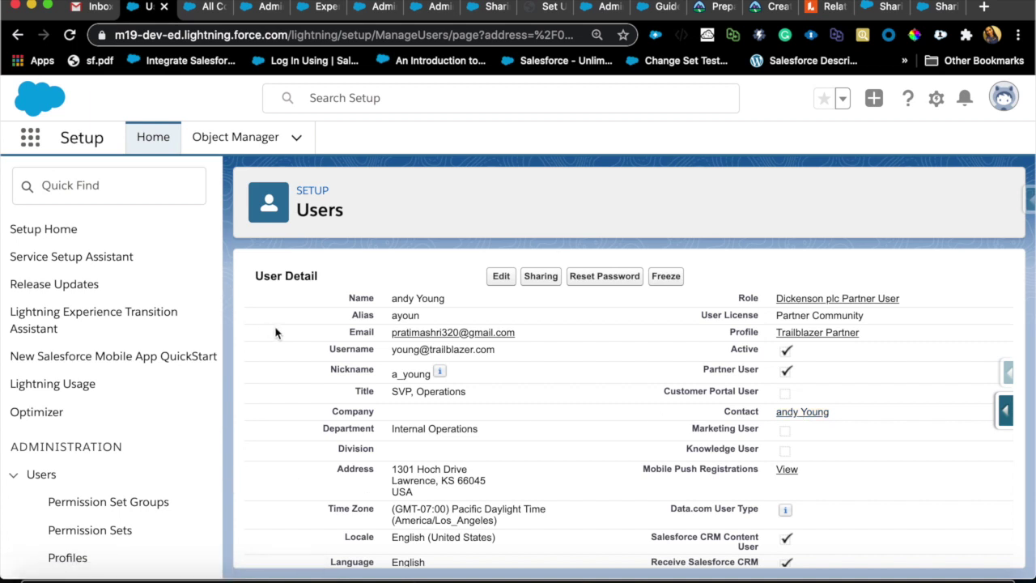
Step: Switch to the community login page and log in with the partner user's saved username and password
left_click(146, 569)
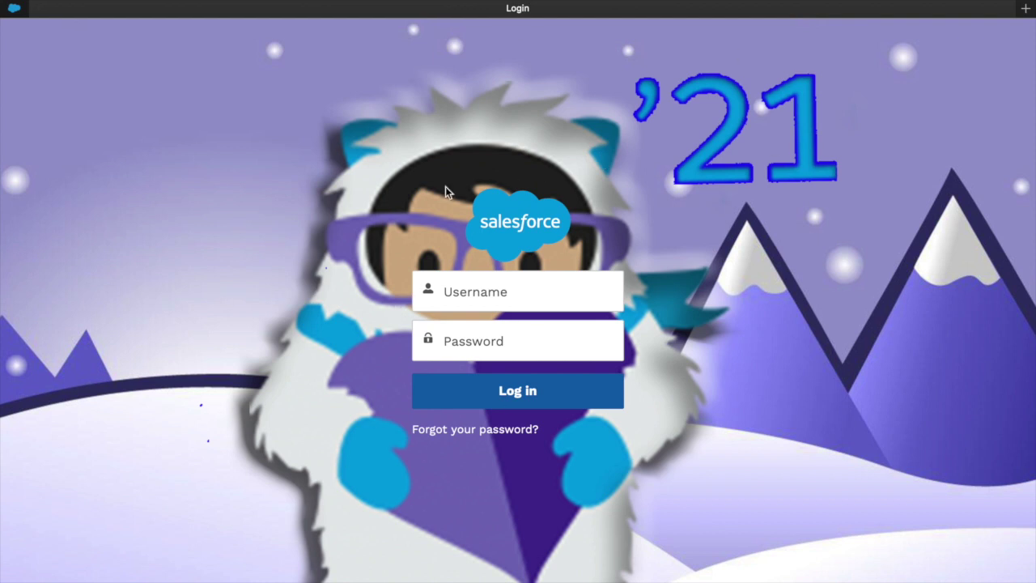
left_click(581, 306)
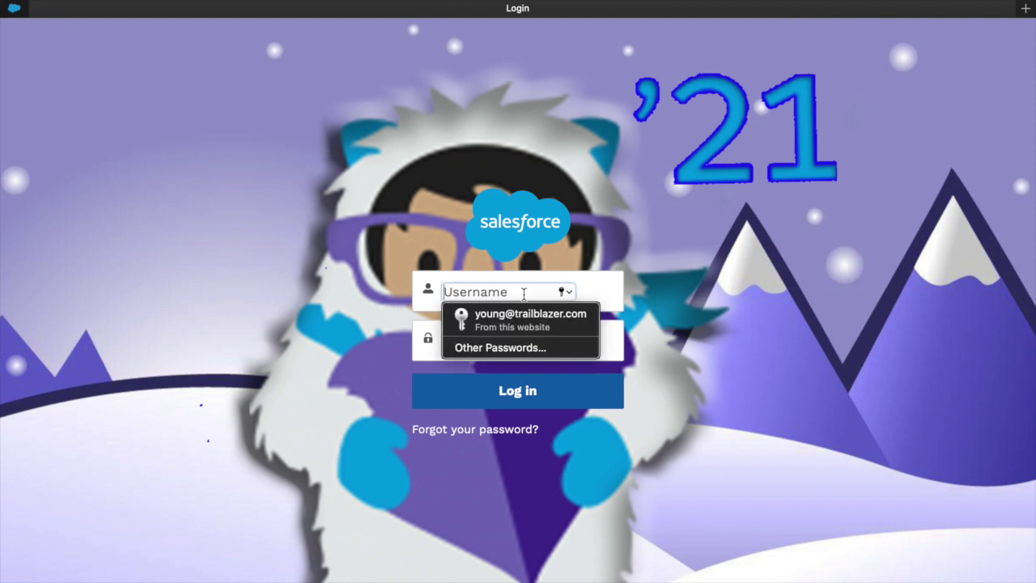
left_click(524, 330)
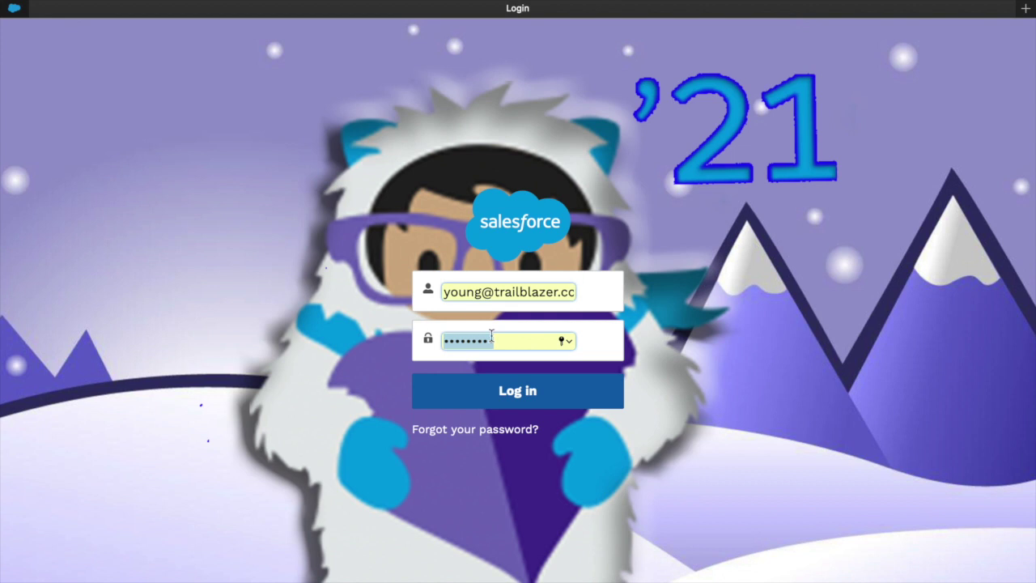
left_click(539, 400)
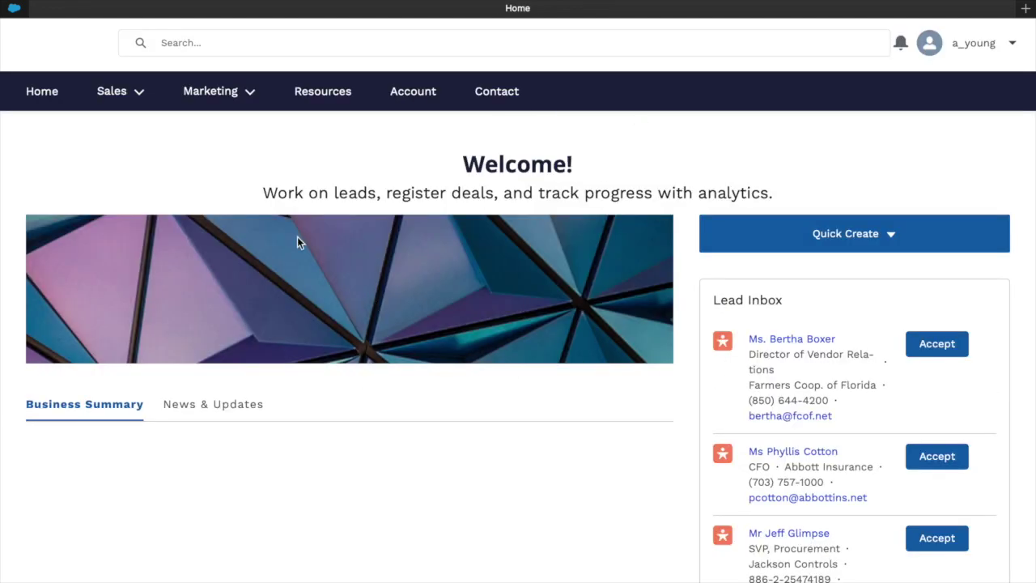
Step: Go to the community's Deals under Sales, choose the All Opportunities list view and look through its records
left_click(113, 90)
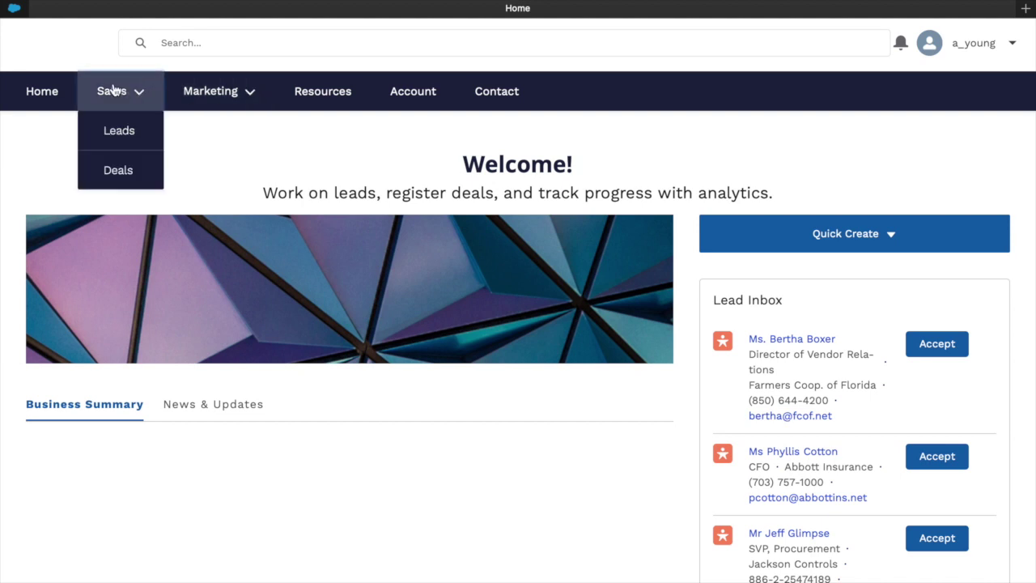
left_click(124, 167)
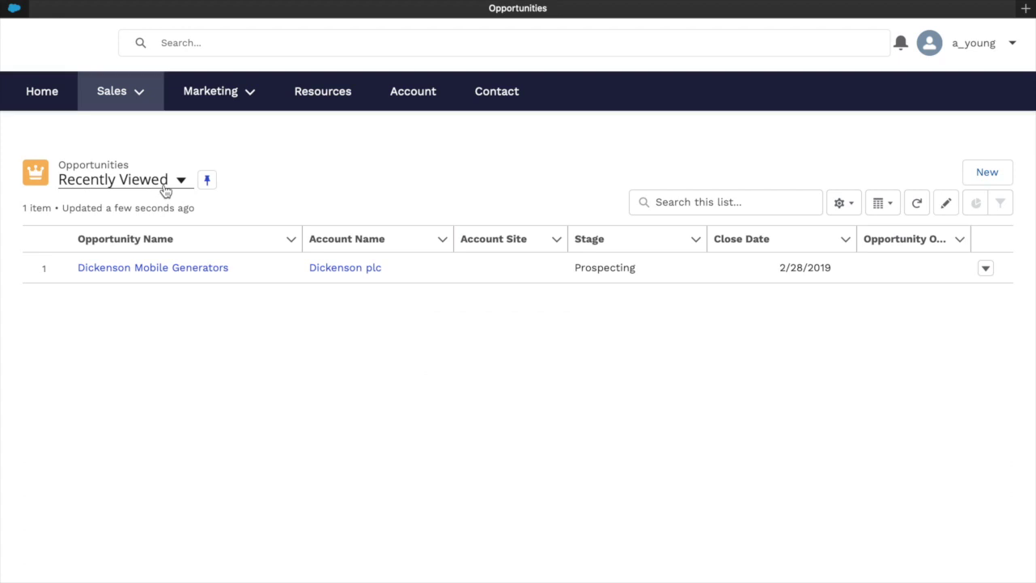
left_click(163, 184)
left_click(158, 275)
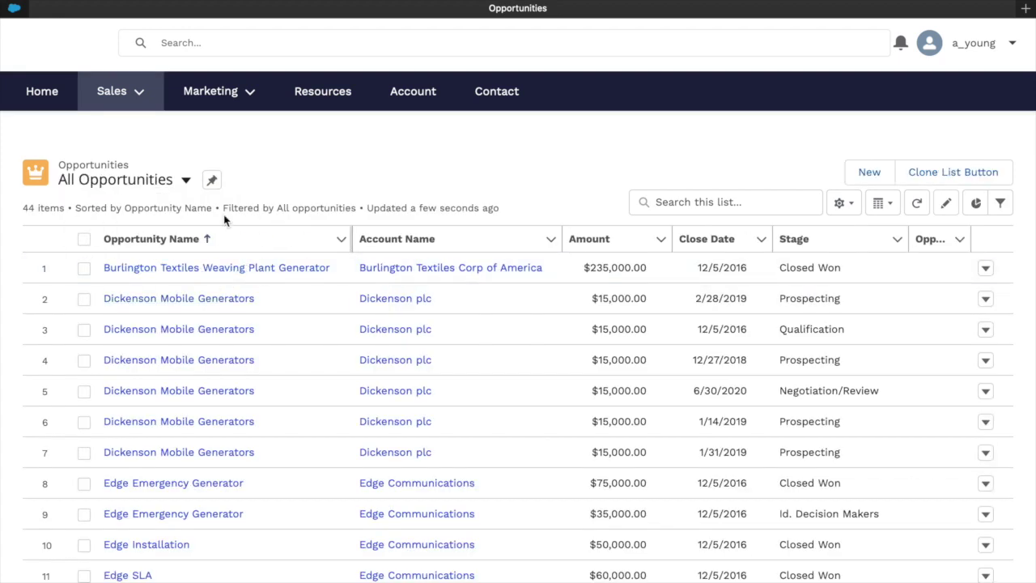
scroll(263, 445, "down", 5)
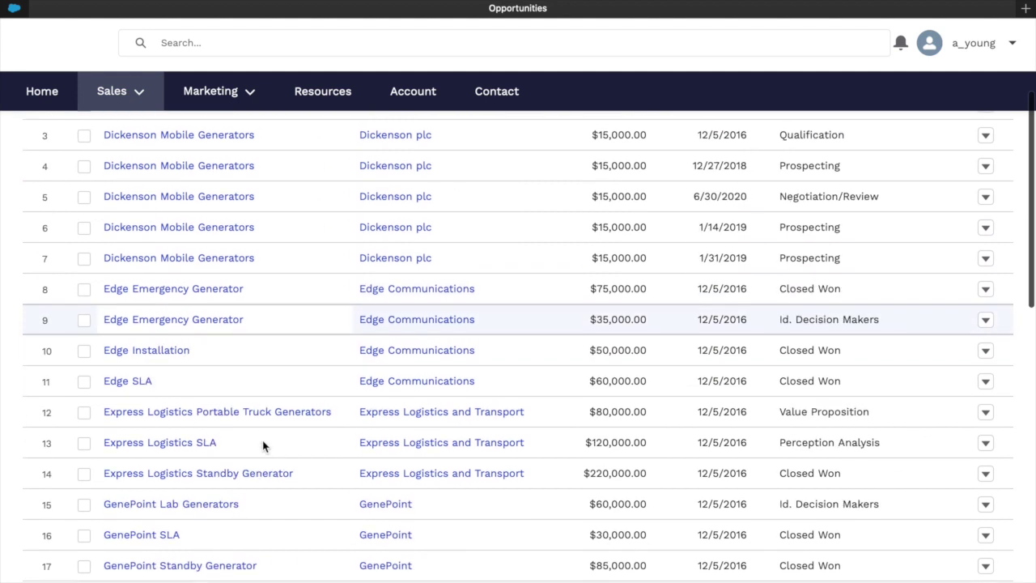
scroll(263, 445, "up", 5)
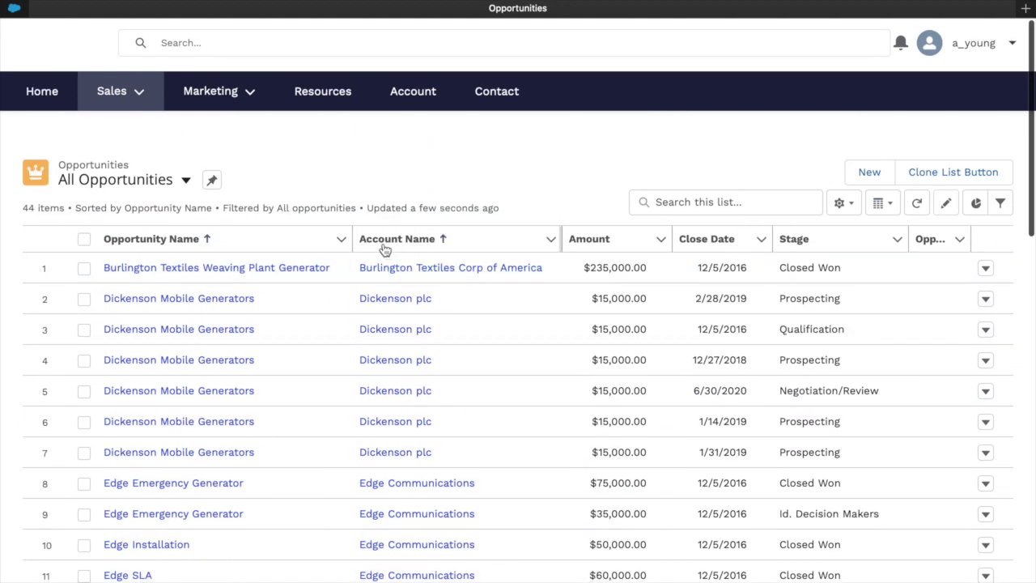